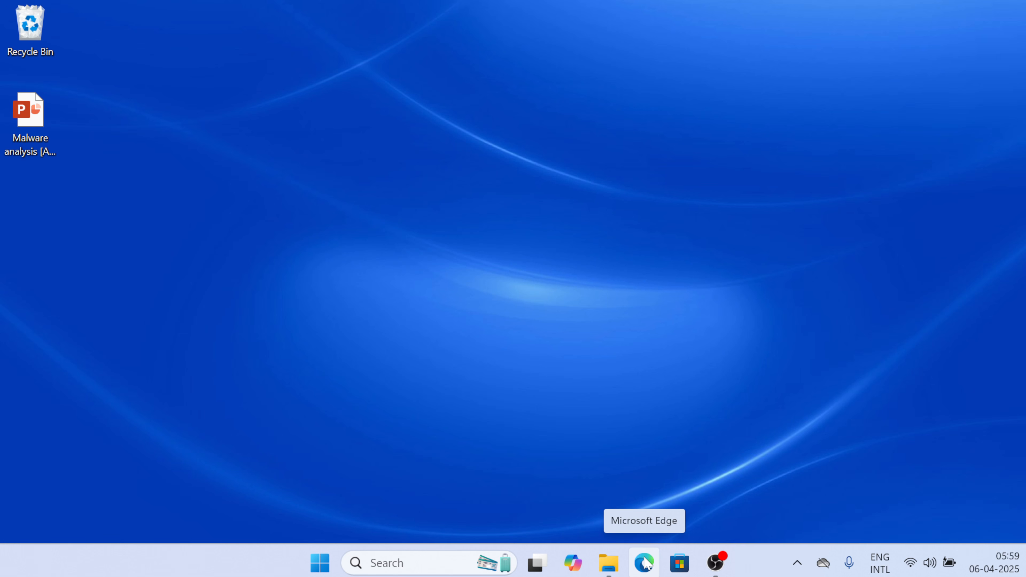
Launch Edge and search Google for 'windows 10 evaluation iso'
click(645, 562)
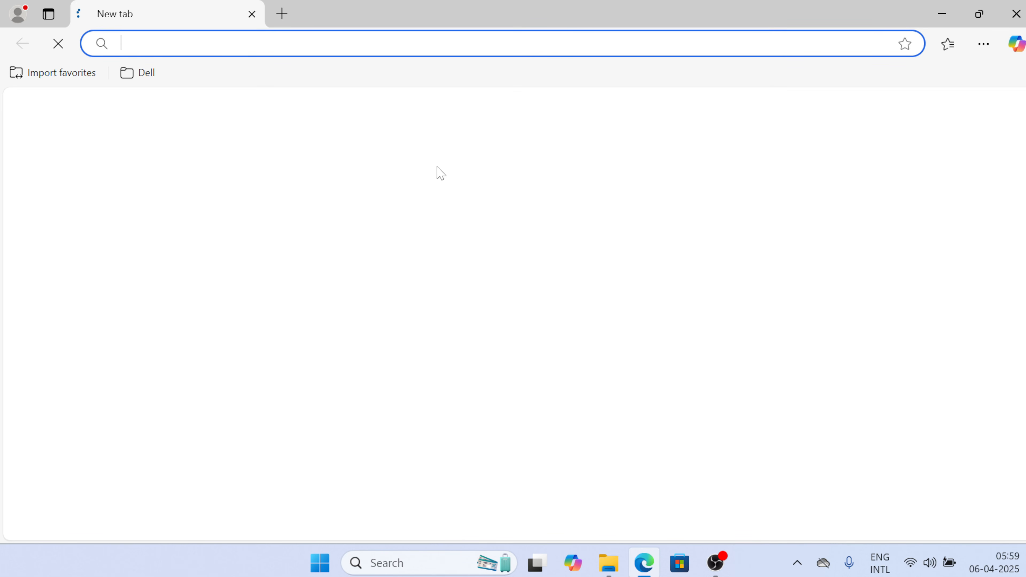
text(goo)
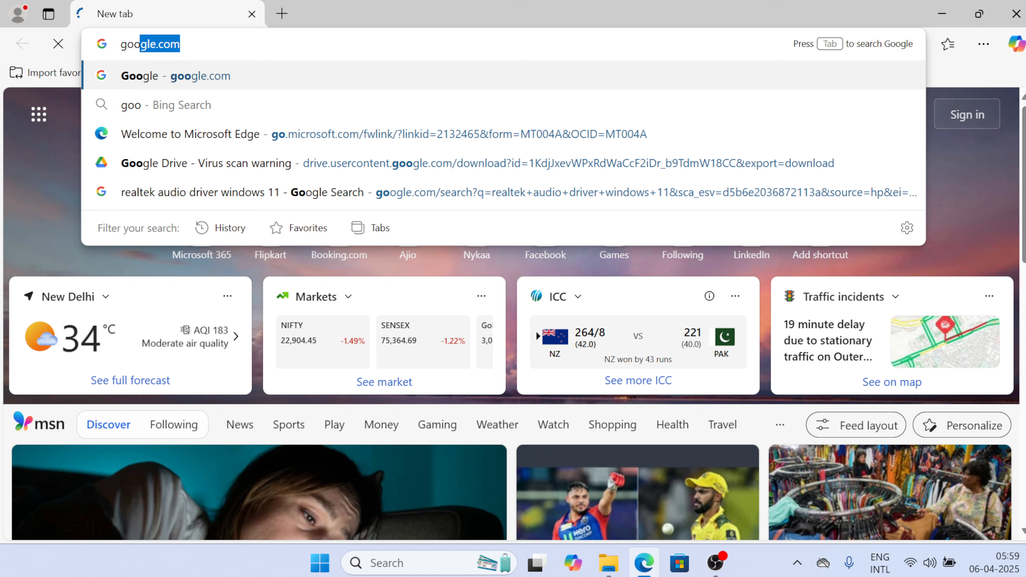
key(Return)
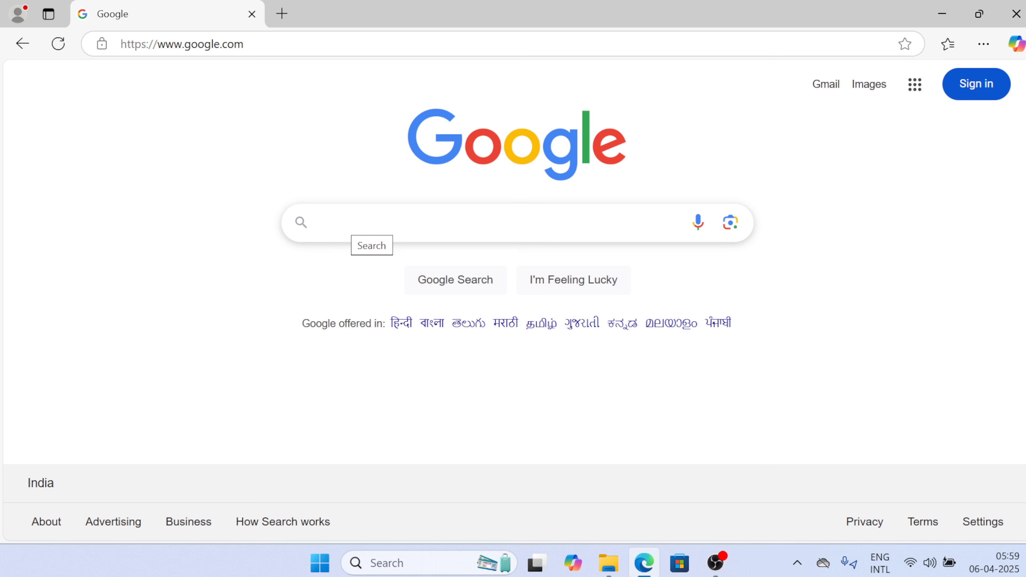
text(windo)
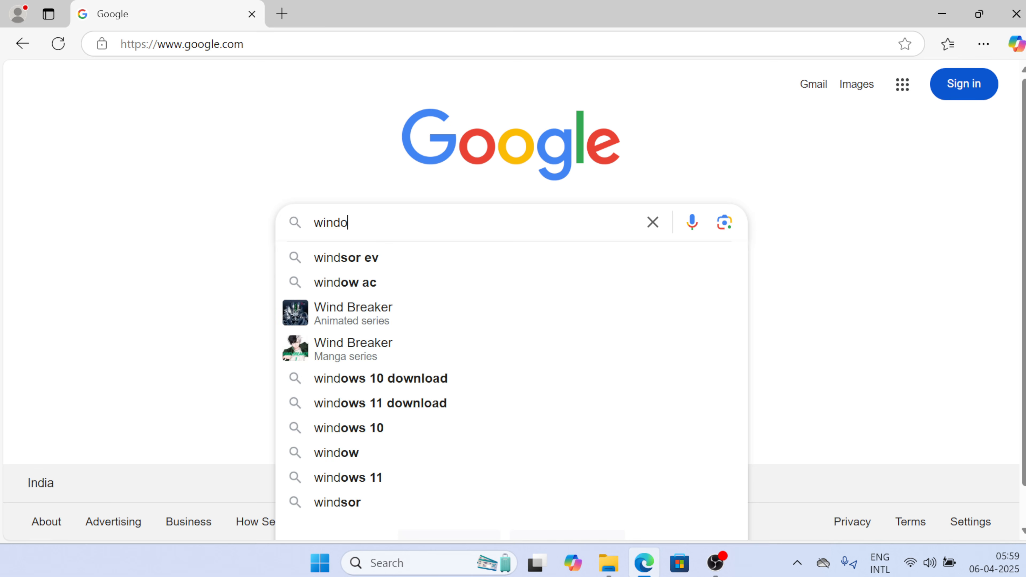
text(ws 10 )
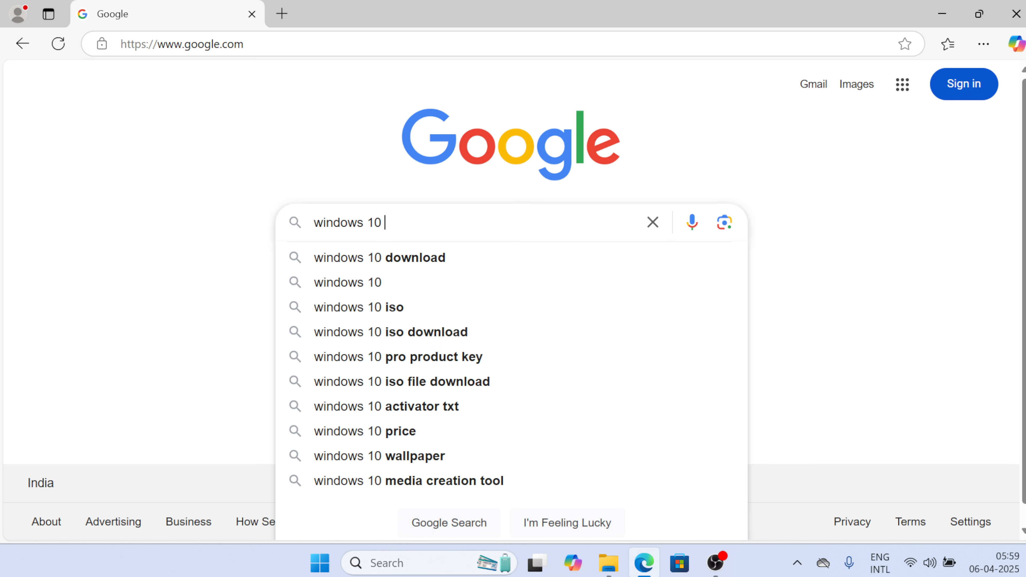
text(evaluation iso)
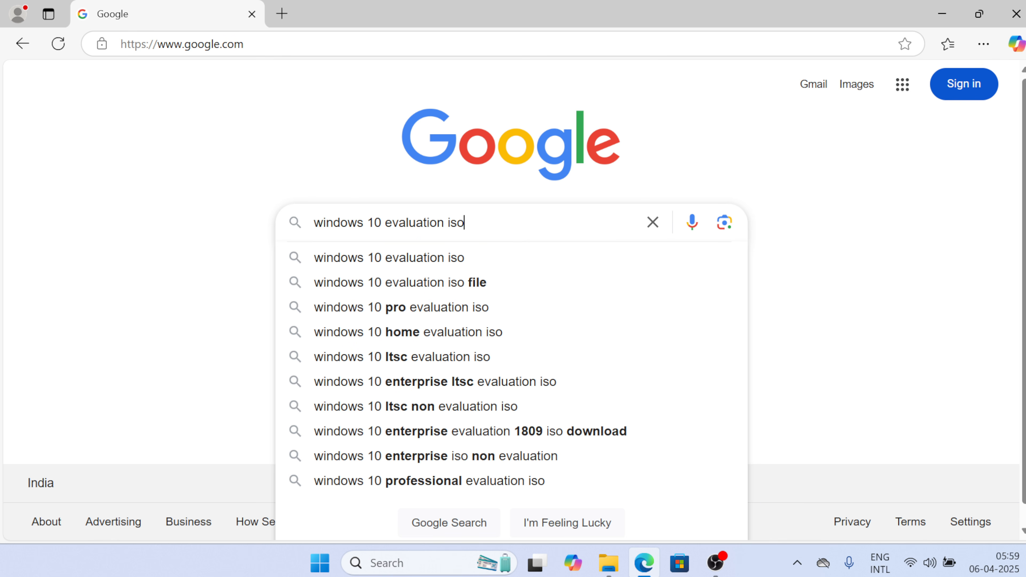
key(Return)
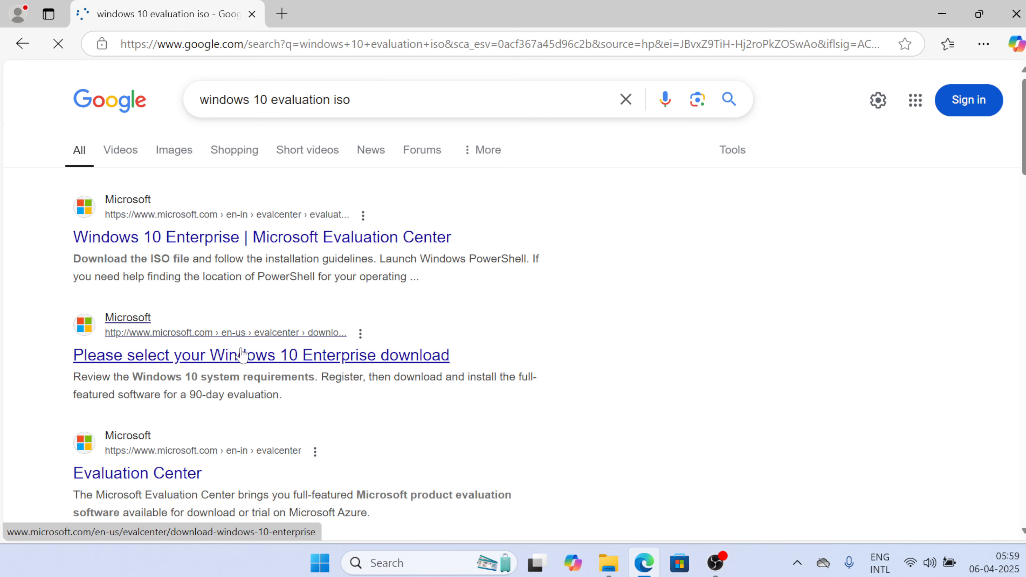
Open the Microsoft Evaluation Center result and its ISO – Enterprise trial registration page
click(311, 242)
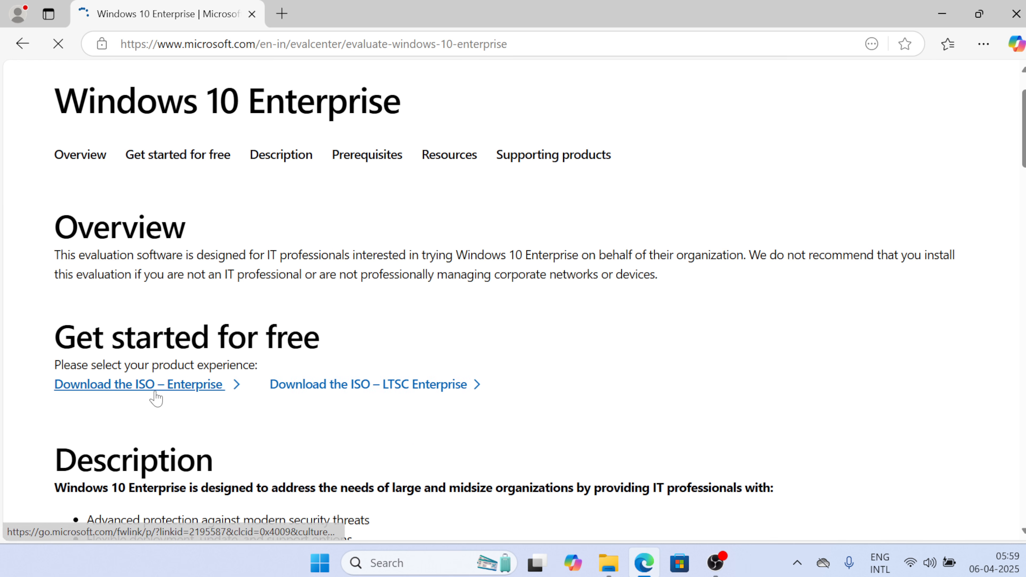
click(153, 391)
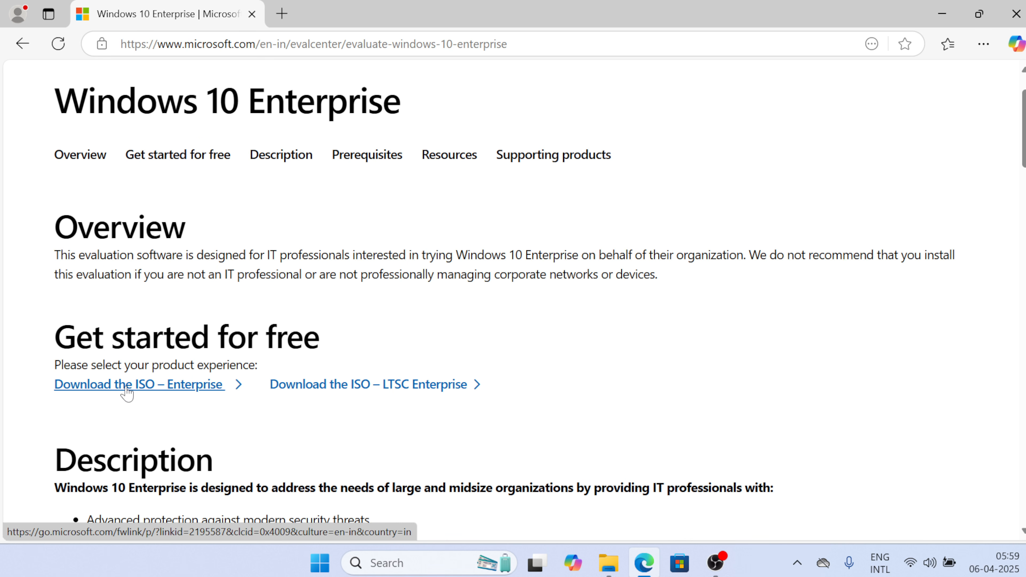
click(146, 388)
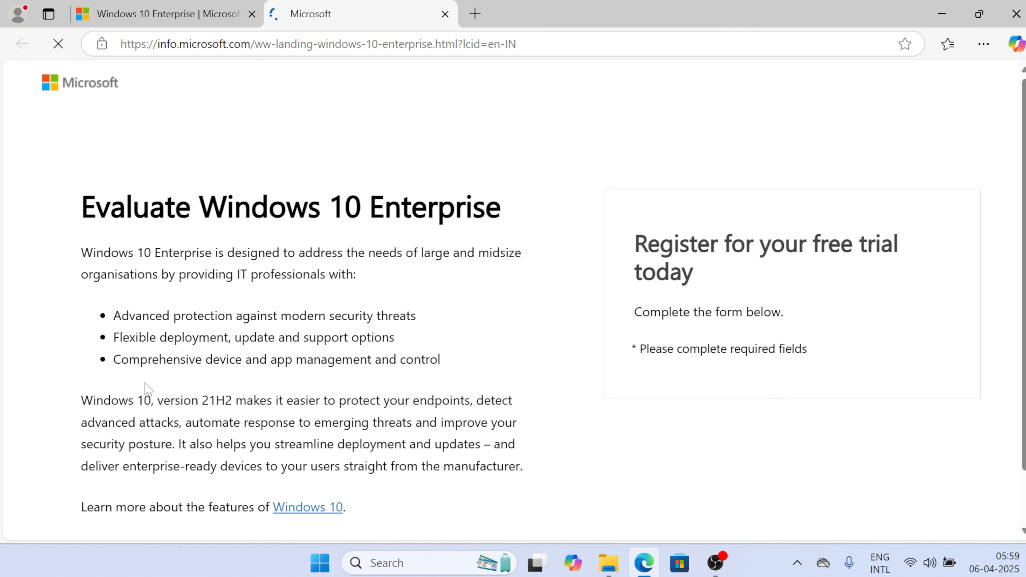
scroll(607, 360, down, 3)
Fill in the first name, last name, e-mail and company name fields
click(785, 250)
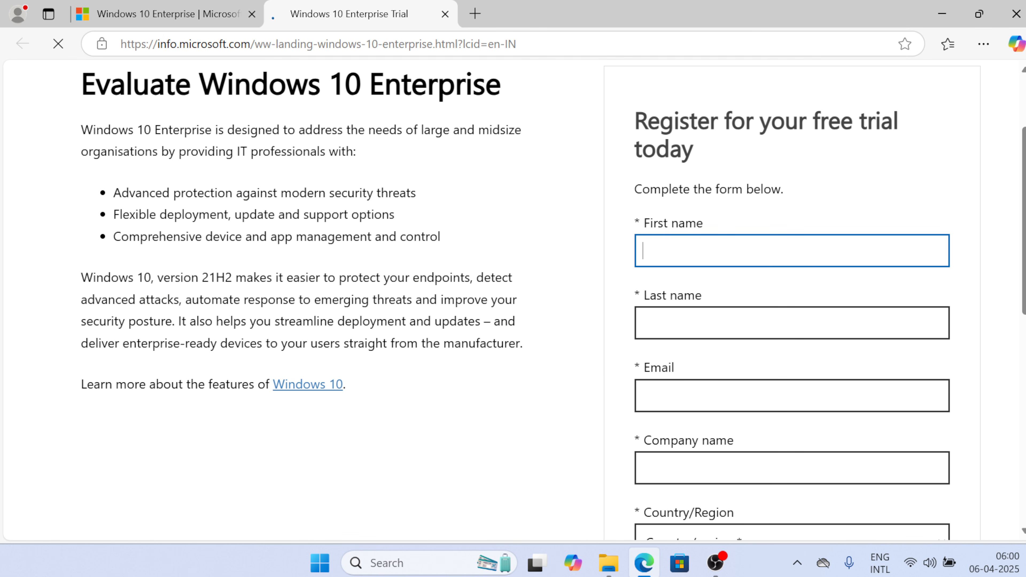
text(xyz)
key(Tab)
text(xyz)
key(Tab)
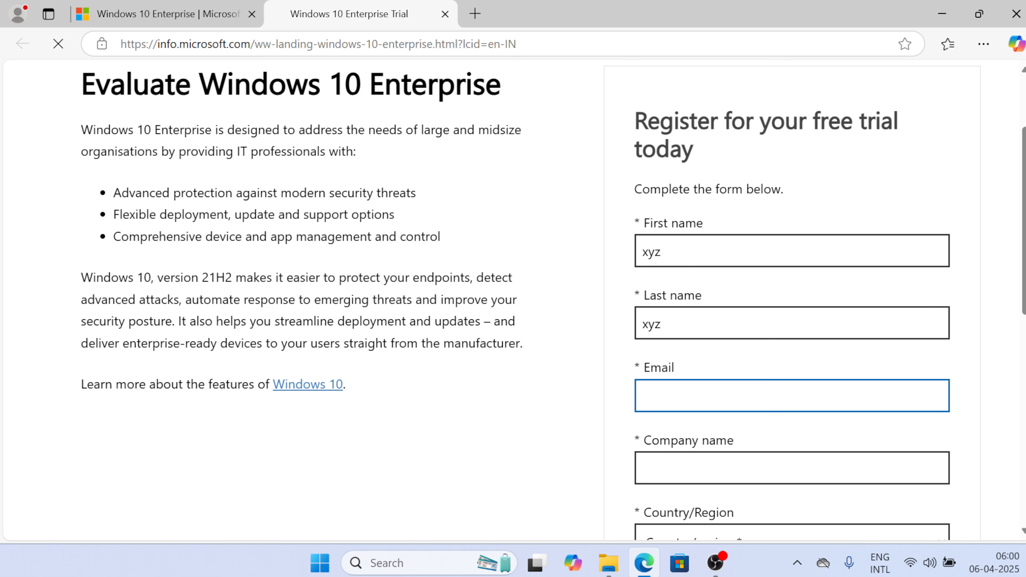
text(xyz)
key(Tab)
text(xyz)
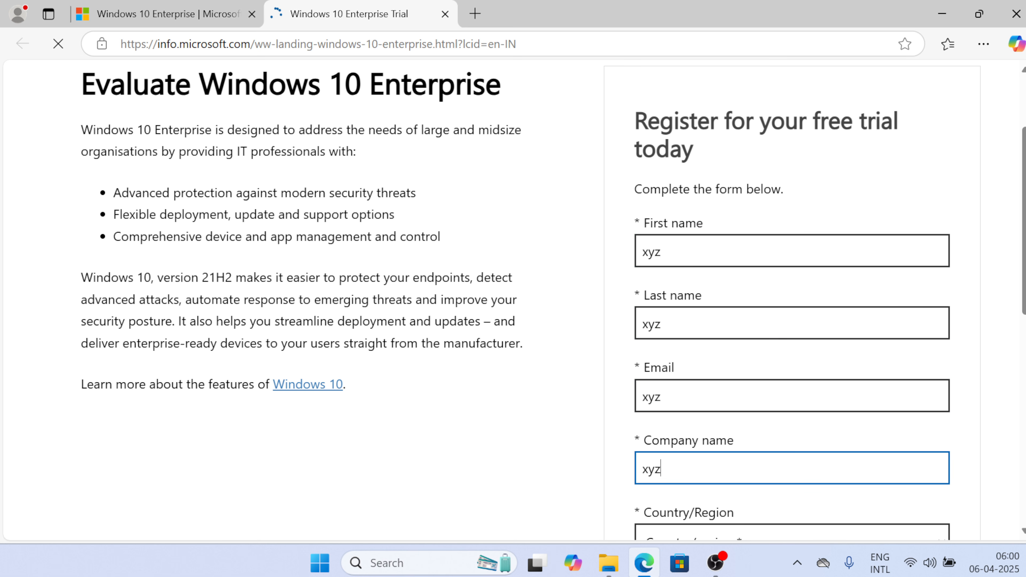
scroll(695, 420, down, 3)
Set the country to Cameroon and the company size to 1000+
click(695, 421)
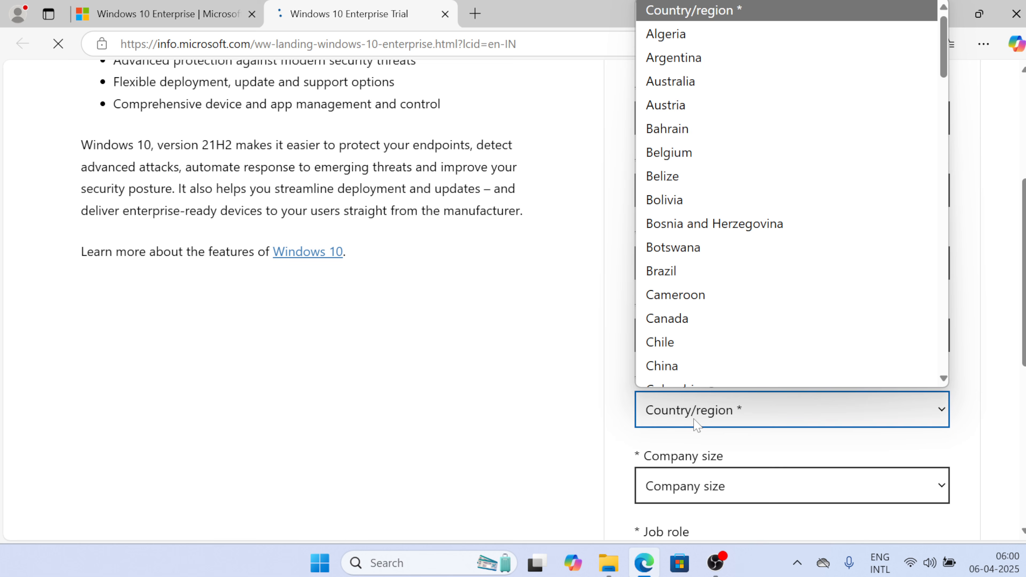
click(677, 292)
click(685, 471)
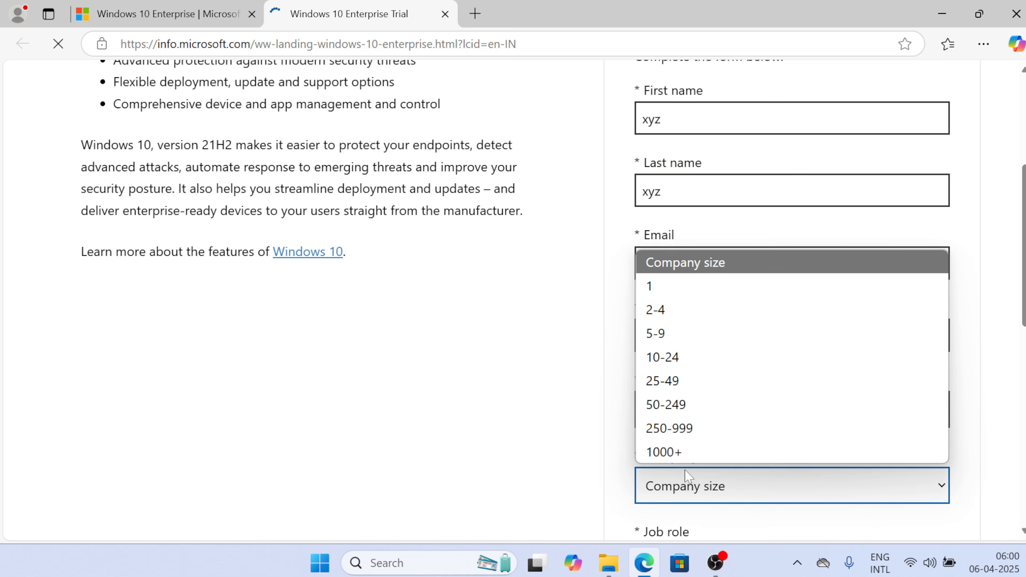
click(681, 452)
click(692, 435)
Enter the job role and a phone number with the Cameroon +237 country code
scroll(692, 435, down, 3)
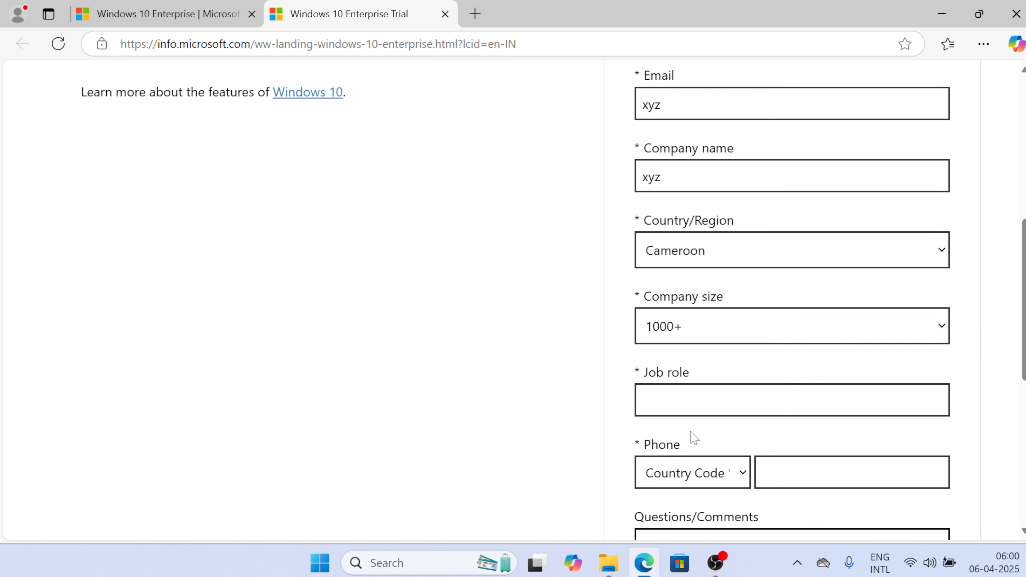
click(719, 400)
text(z)
key(BackSpace)
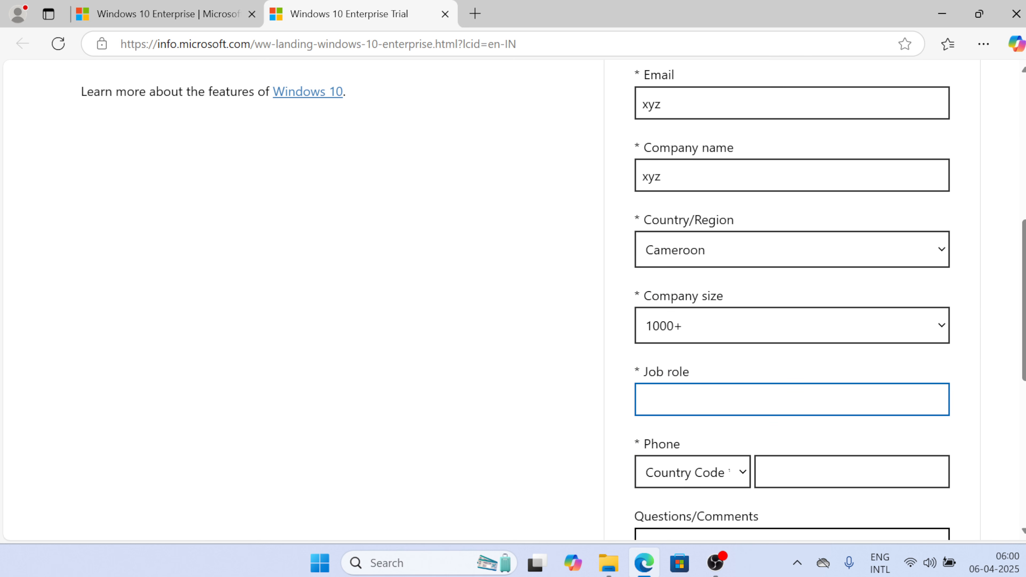
text(xyz)
click(728, 474)
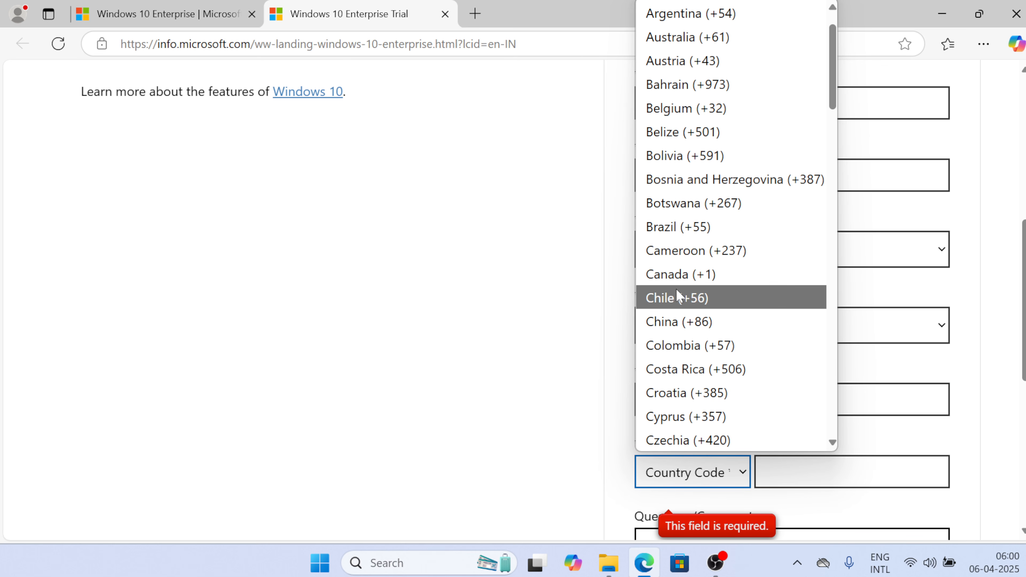
click(679, 256)
key(Tab)
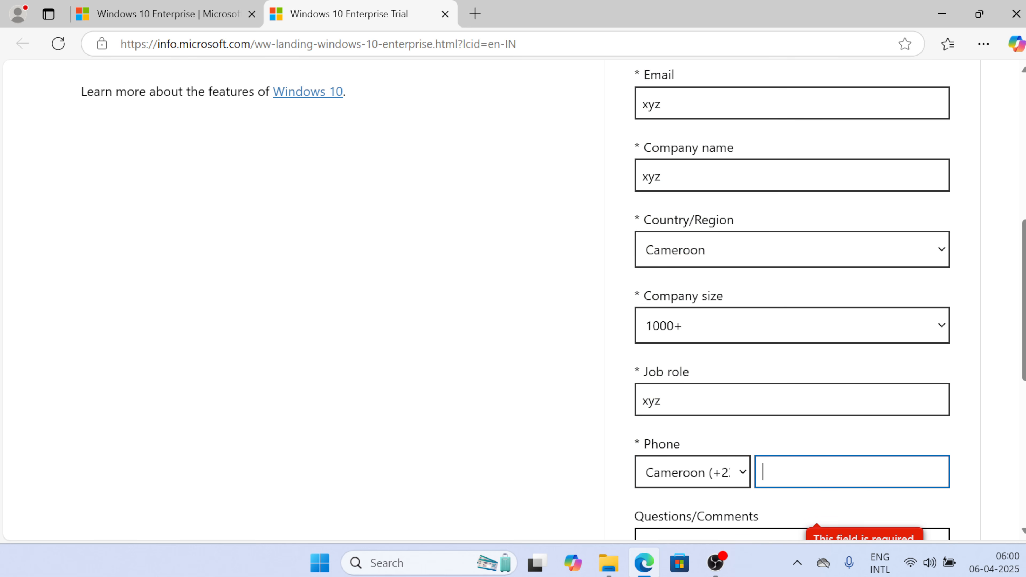
text(67r6827r628r)
key(BackSpace)
key(BackSpace)
key(BackSpace)
key(BackSpace)
key(BackSpace)
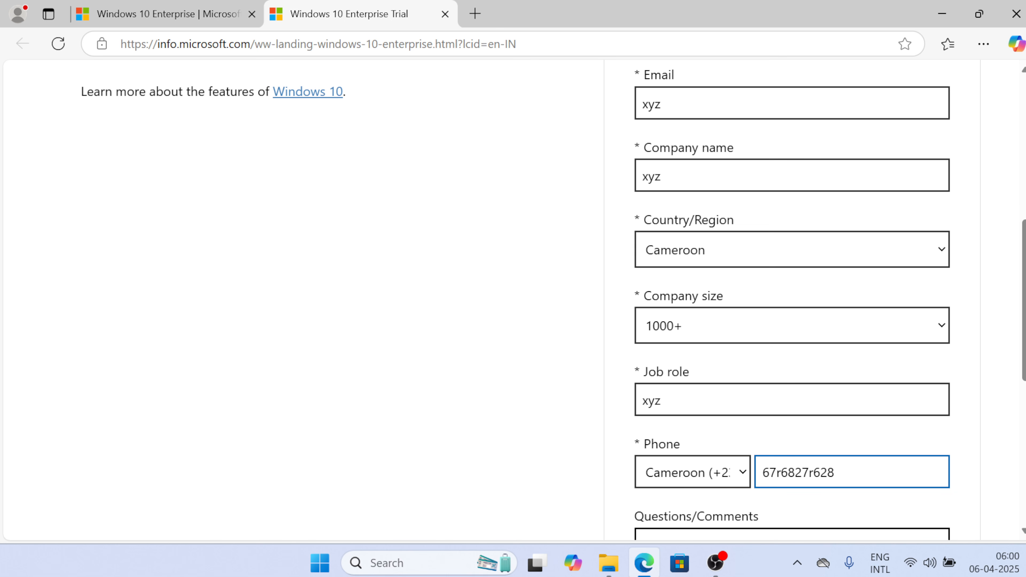
key(BackSpace)
key(BackSpace)
key(BackSpace)
key(BackSpace)
key(BackSpace)
text(67678489)
scroll(726, 477, down, 2)
scroll(725, 477, down, 2)
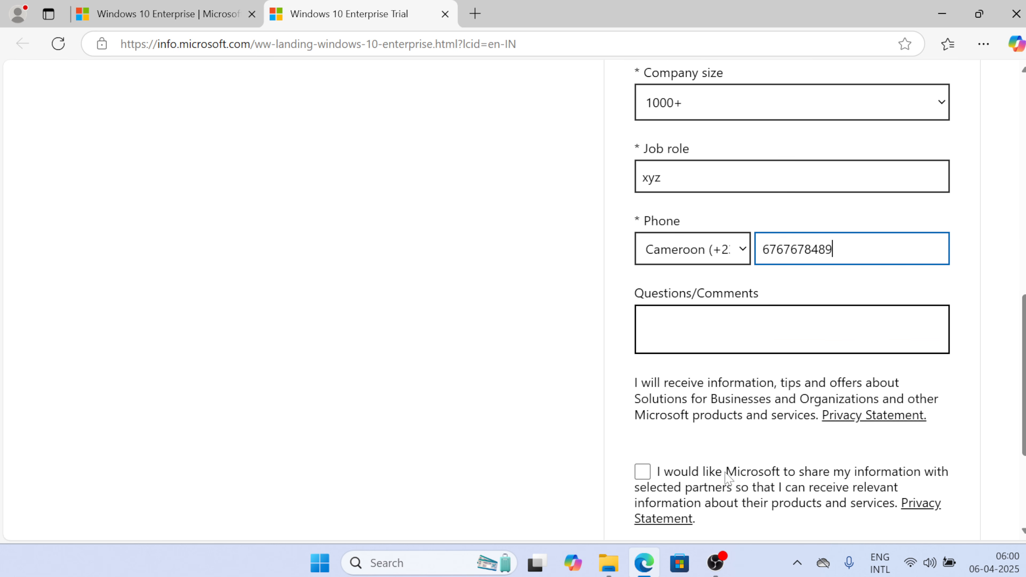
scroll(726, 477, down, 1)
click(643, 430)
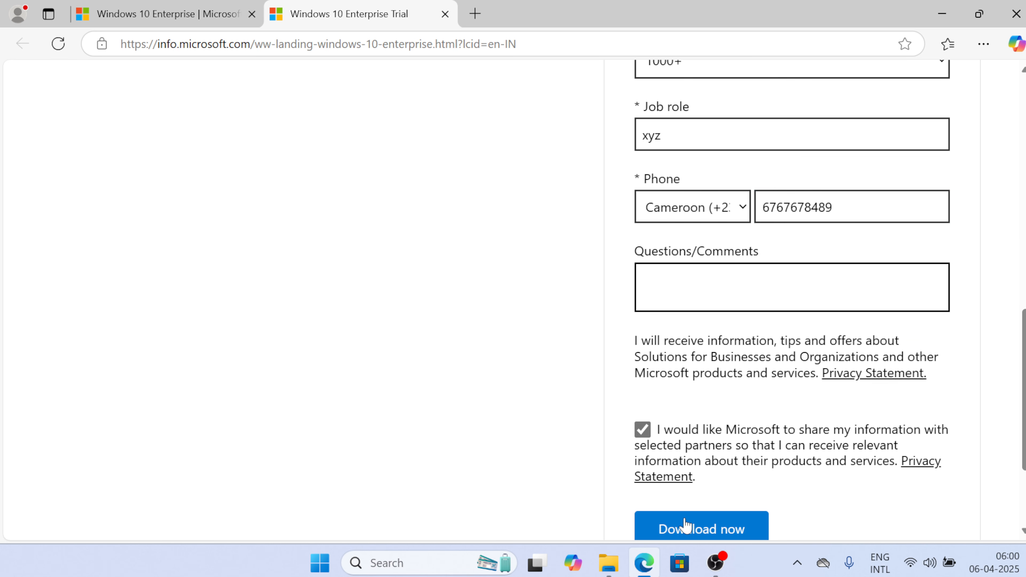
click(686, 525)
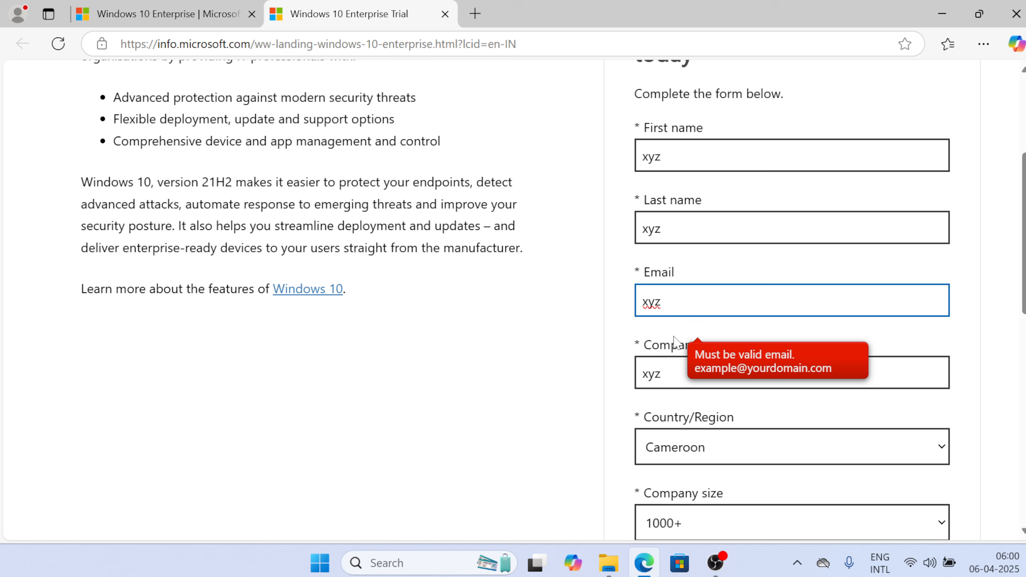
text(@gmail)
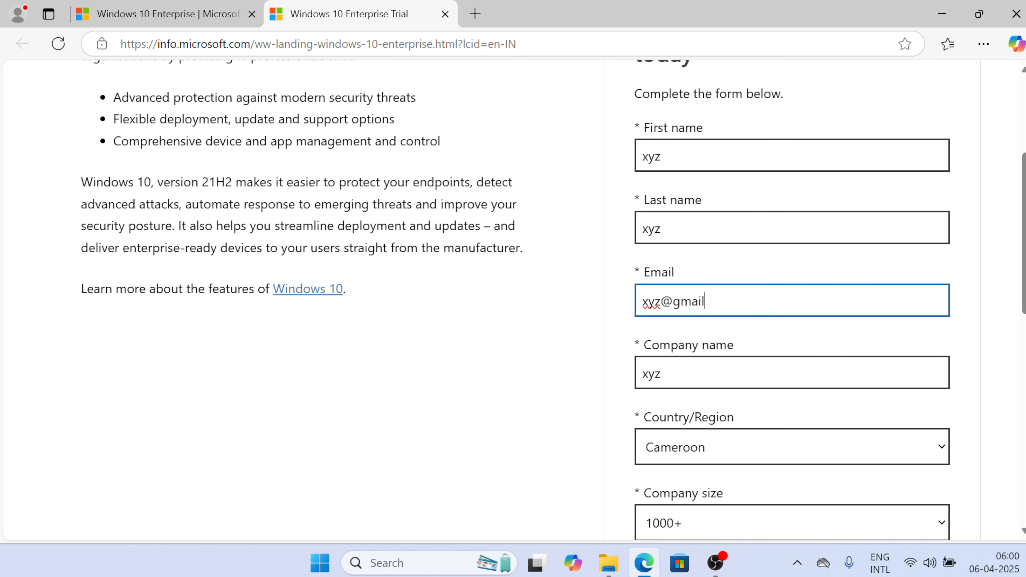
text(.com)
scroll(796, 328, down, 6)
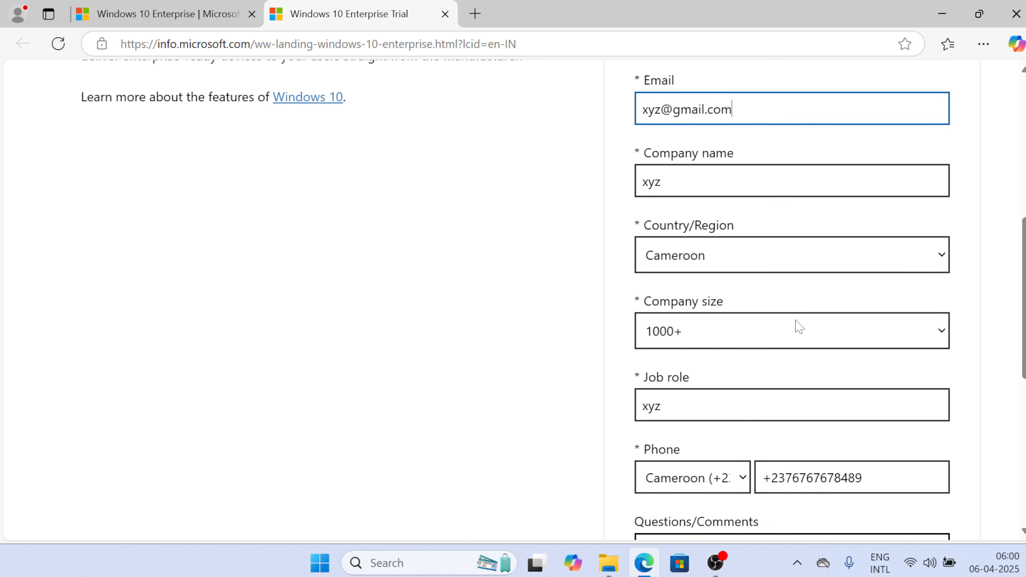
scroll(796, 326, down, 5)
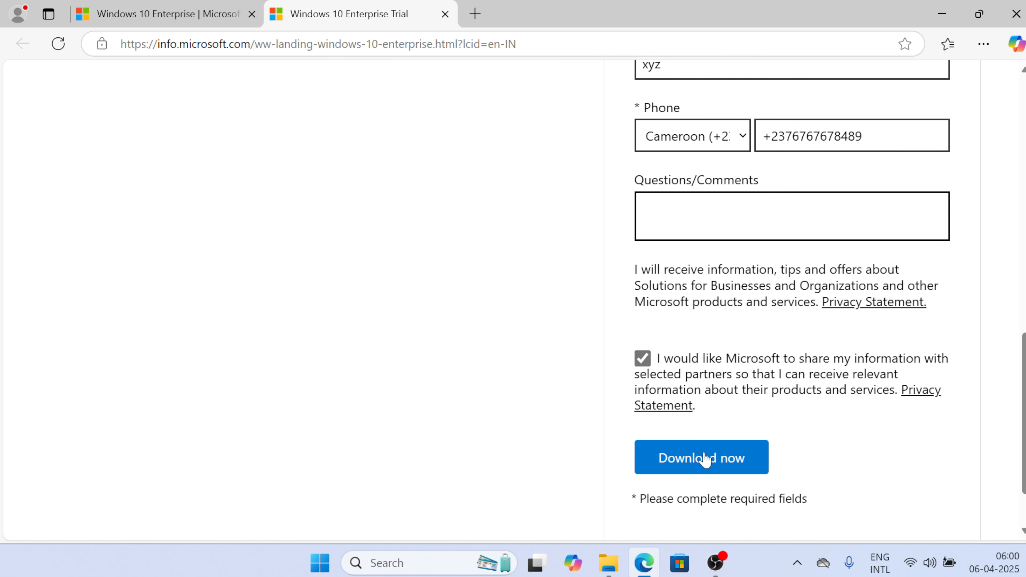
Submit the corrected form and download the English (United States) 64-bit Enterprise ISO
click(702, 459)
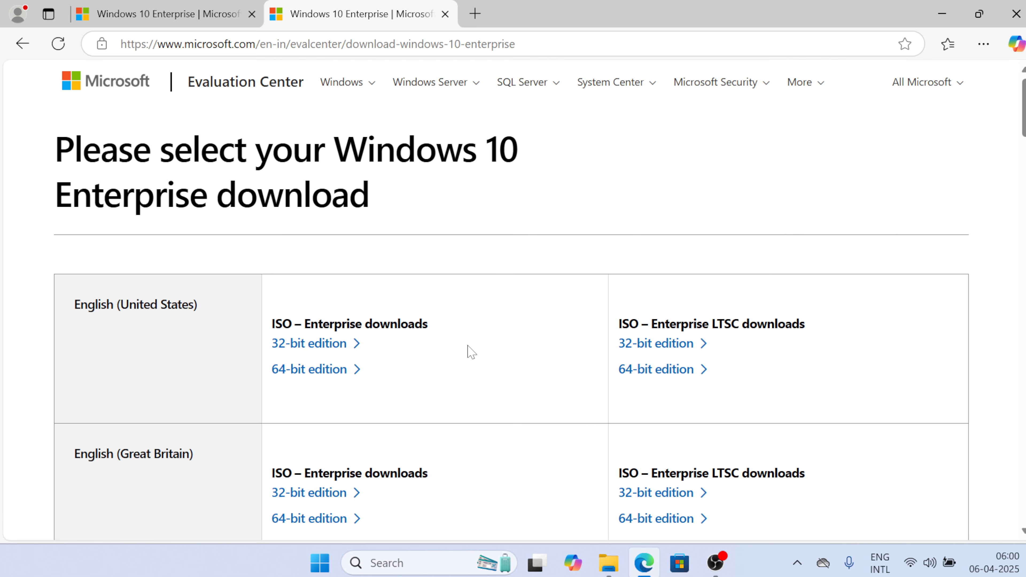
scroll(471, 353, down, 1)
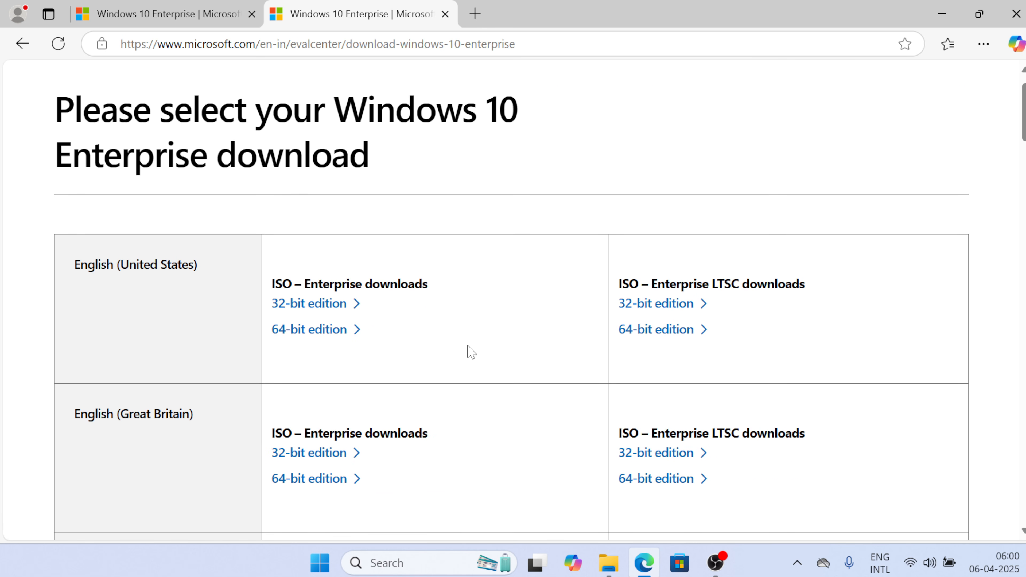
scroll(471, 353, down, 1)
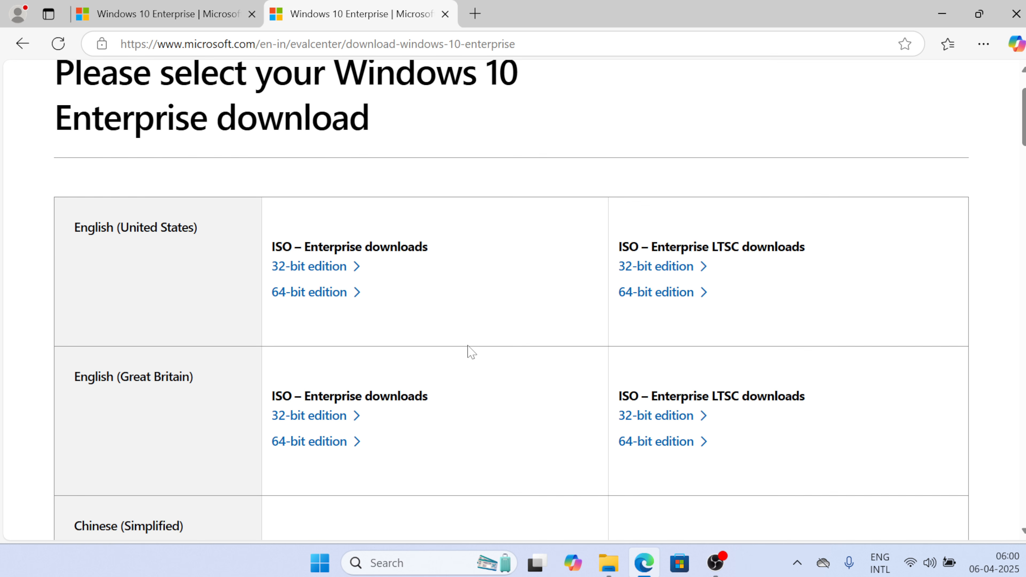
scroll(471, 353, down, 6)
scroll(471, 352, up, 5)
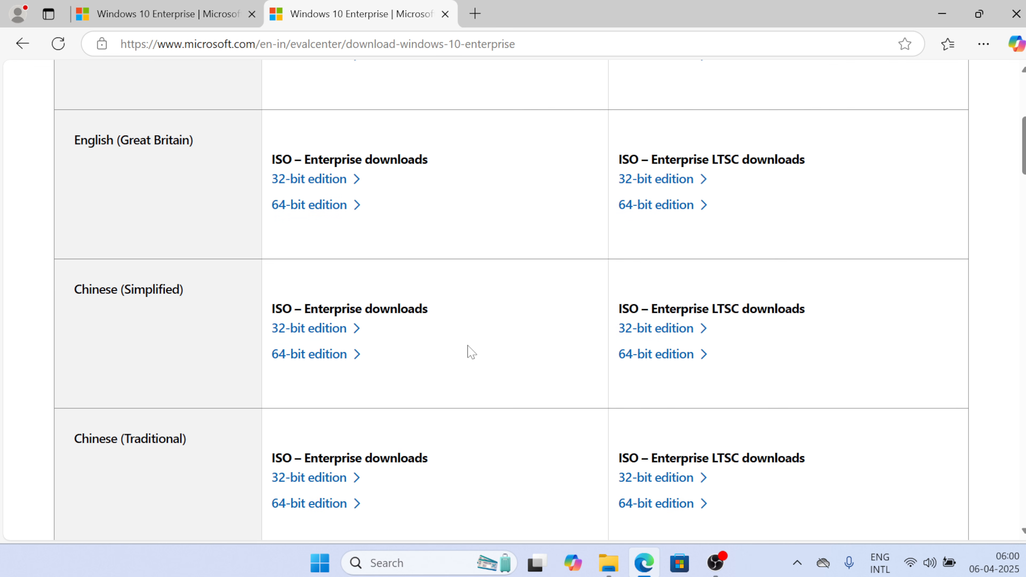
scroll(471, 353, up, 1)
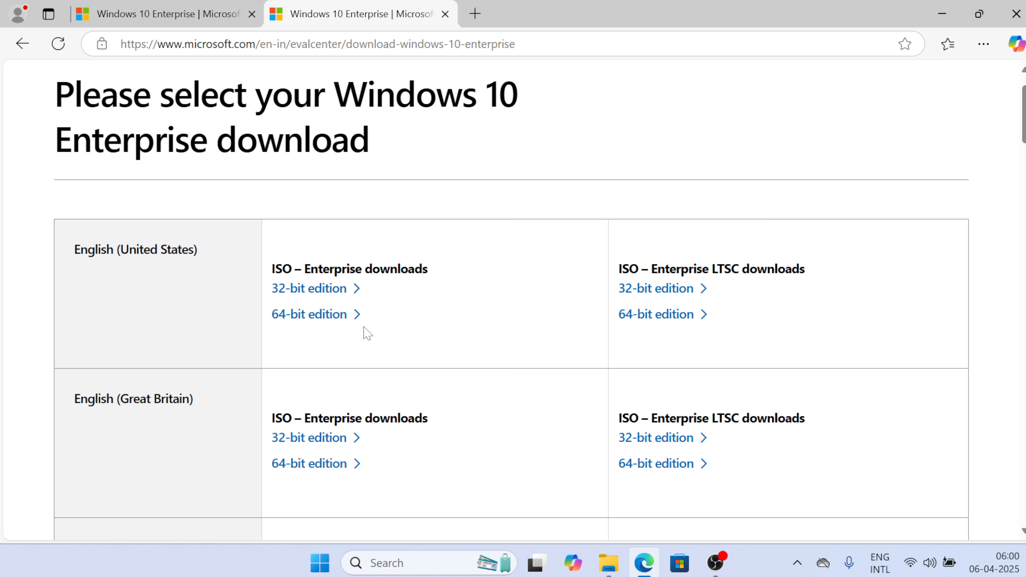
click(314, 316)
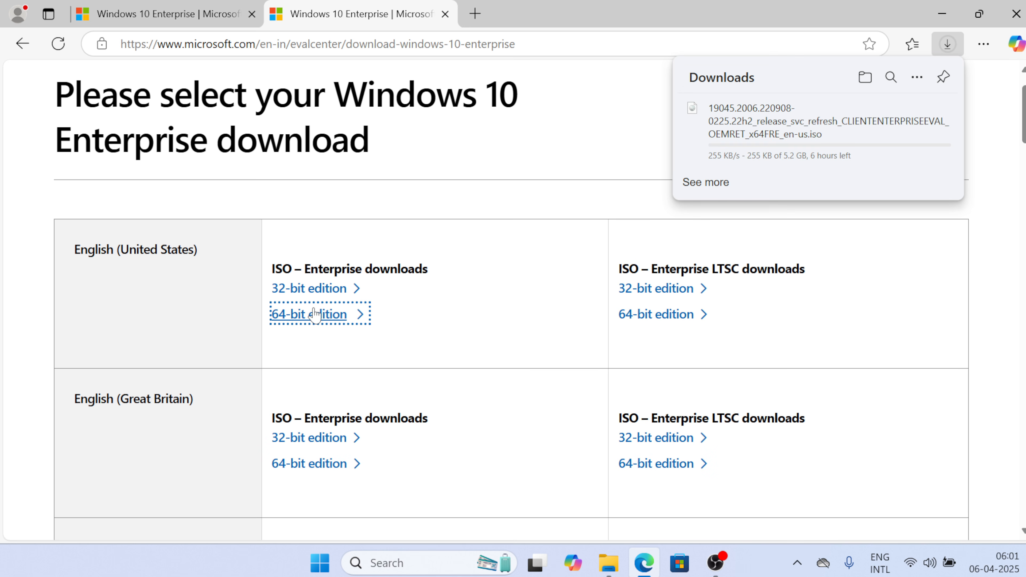
mouse_move(765, 163)
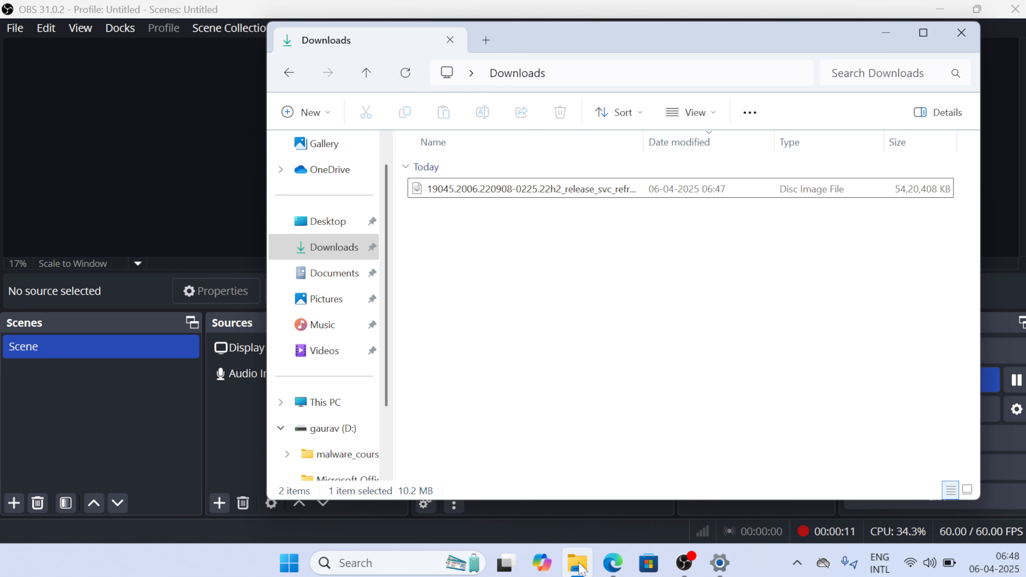
click(730, 201)
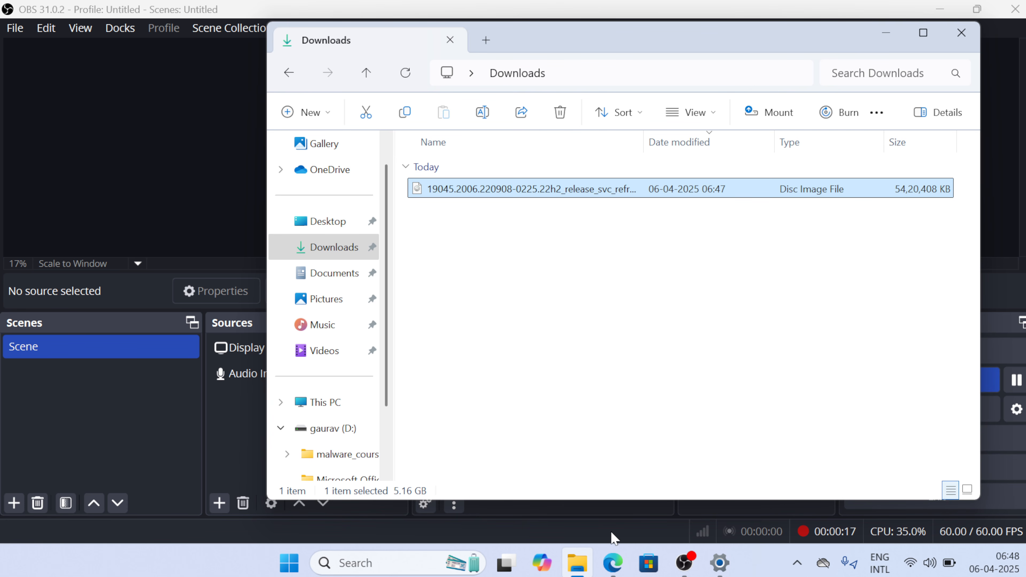
click(613, 562)
right_click(613, 562)
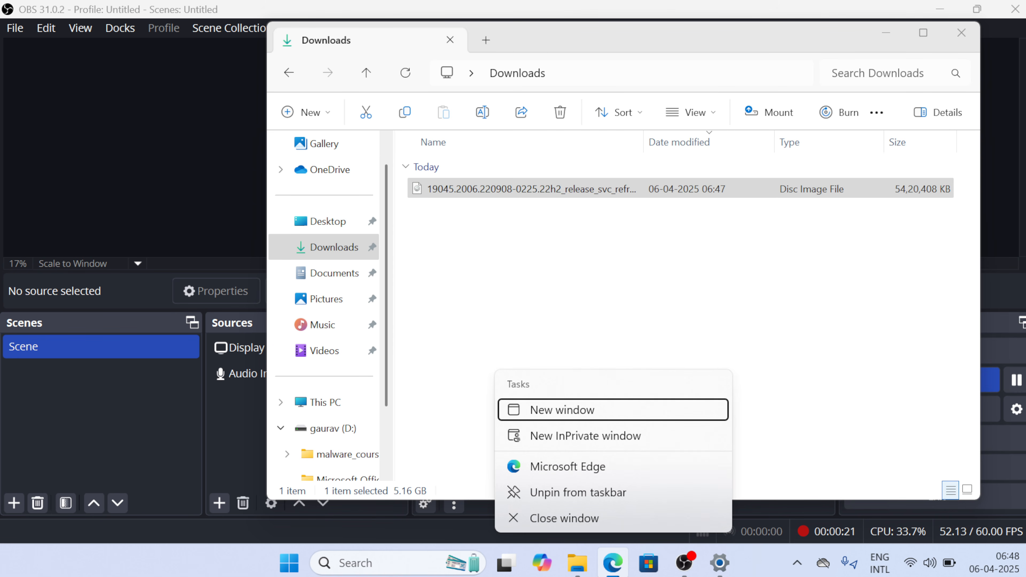
click(792, 451)
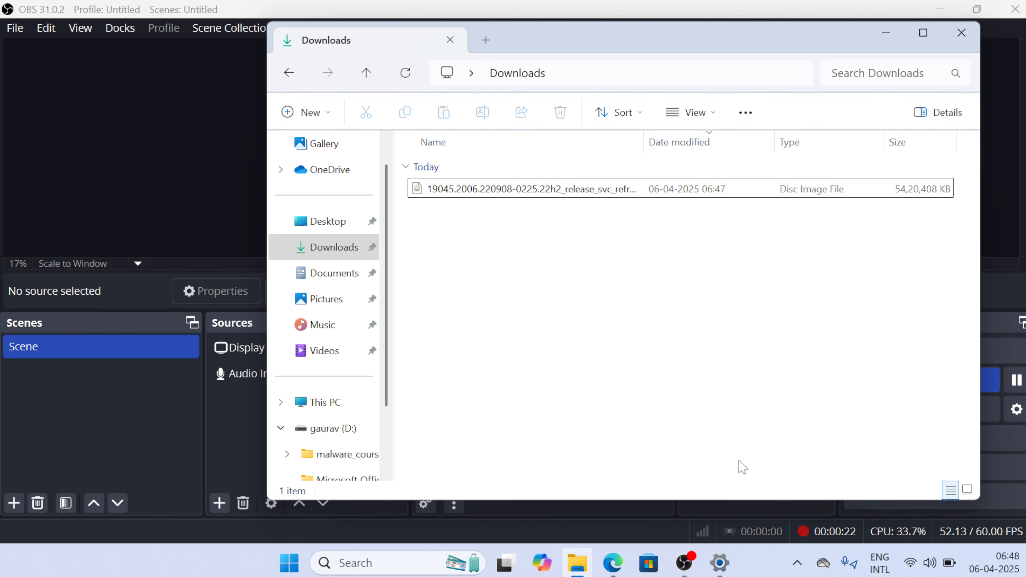
Google 'download virtualbox for windows' in Edge and open the Oracle VM VirtualBox - Downloads result
click(619, 564)
click(655, 44)
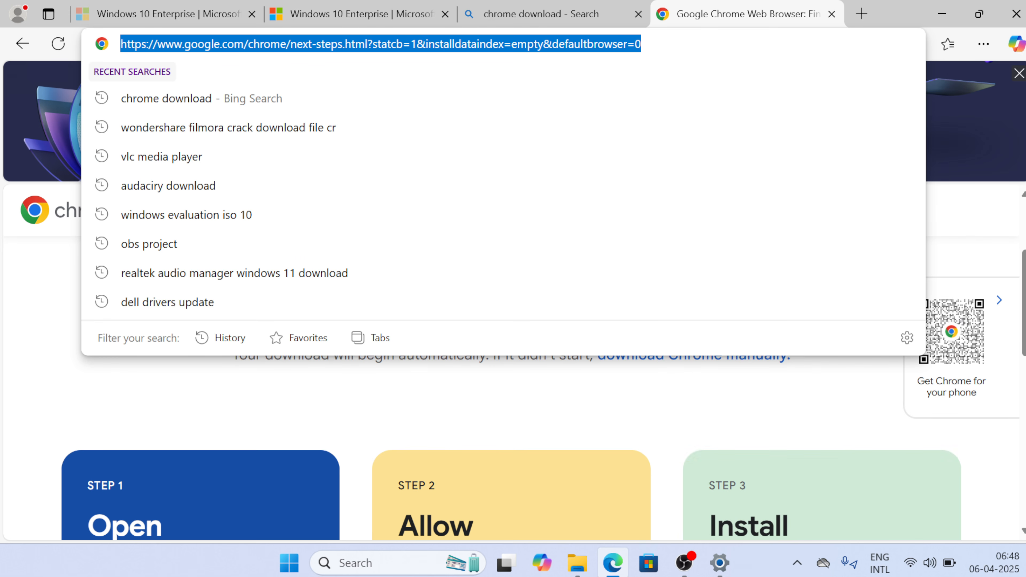
text(google.com)
key(Return)
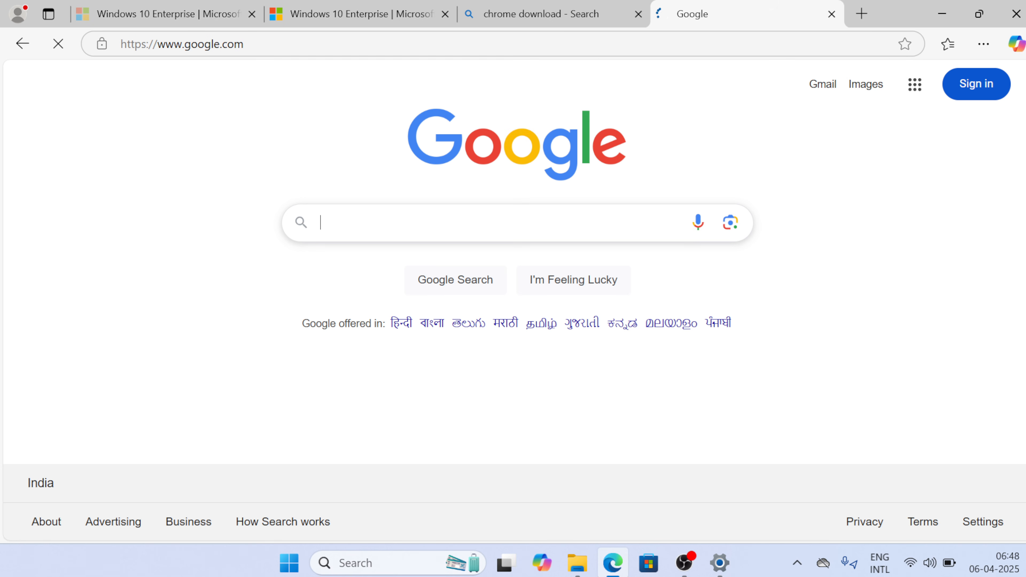
text(down)
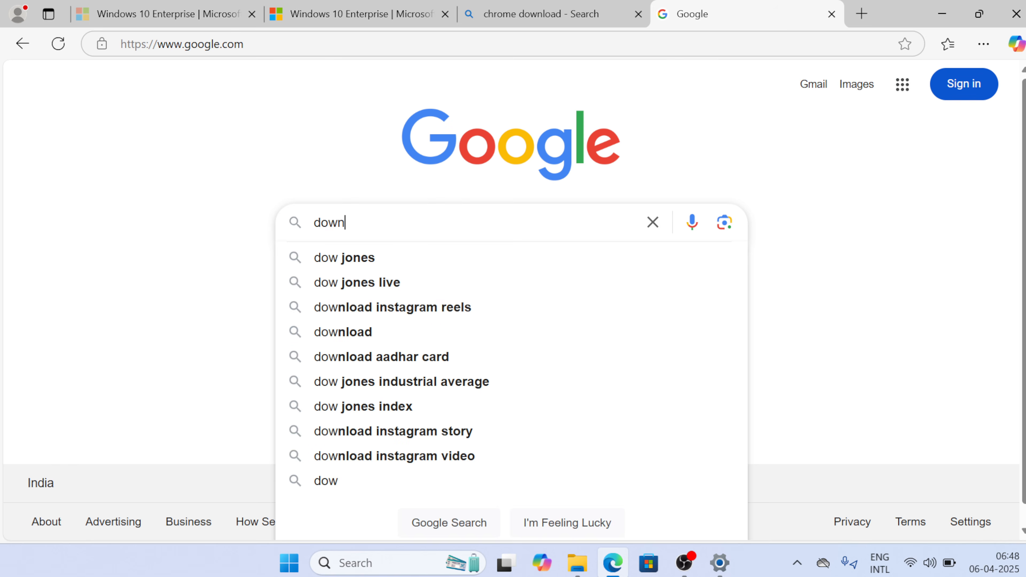
text(load virt)
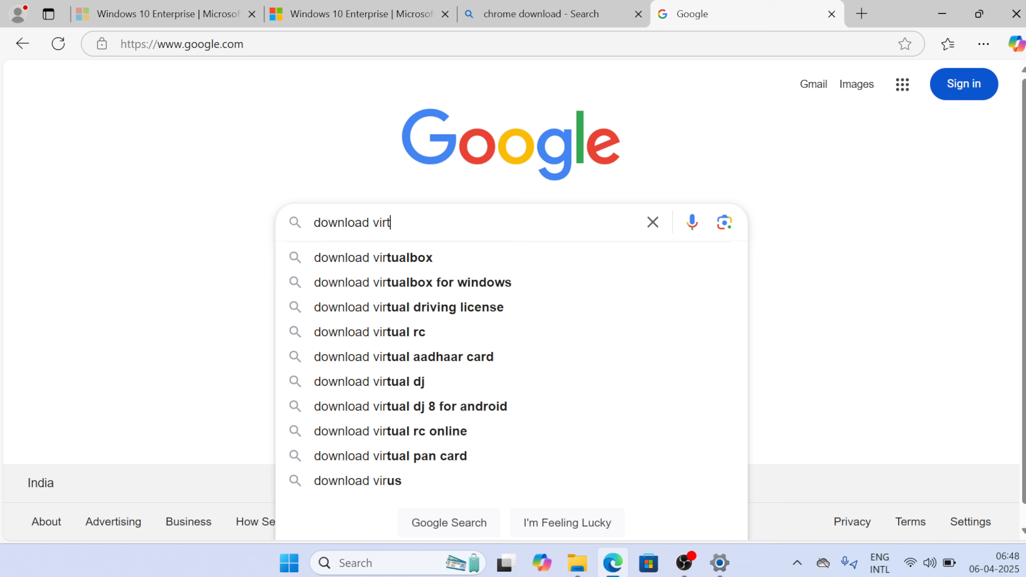
text(ual box for)
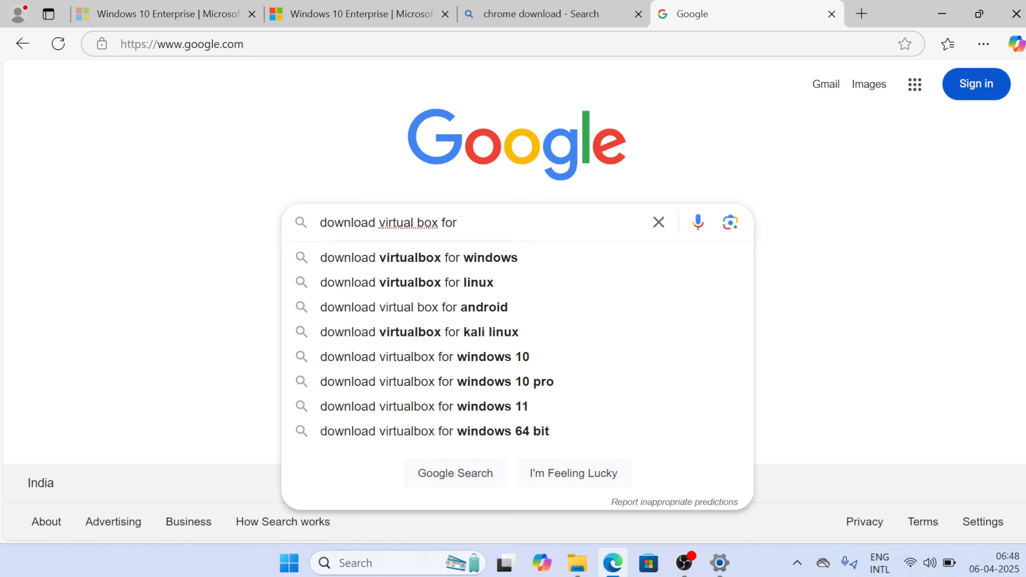
key(Down)
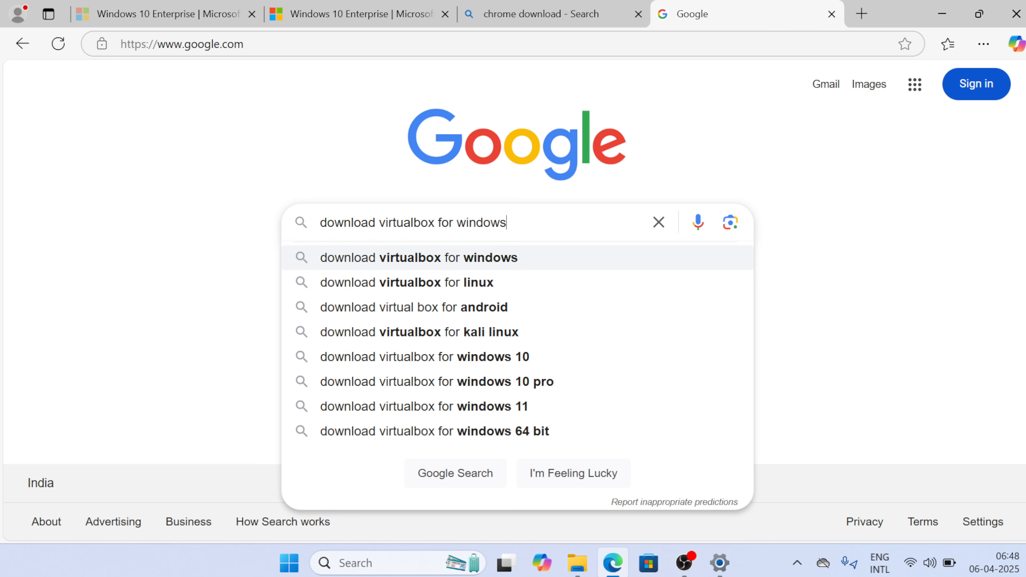
key(Return)
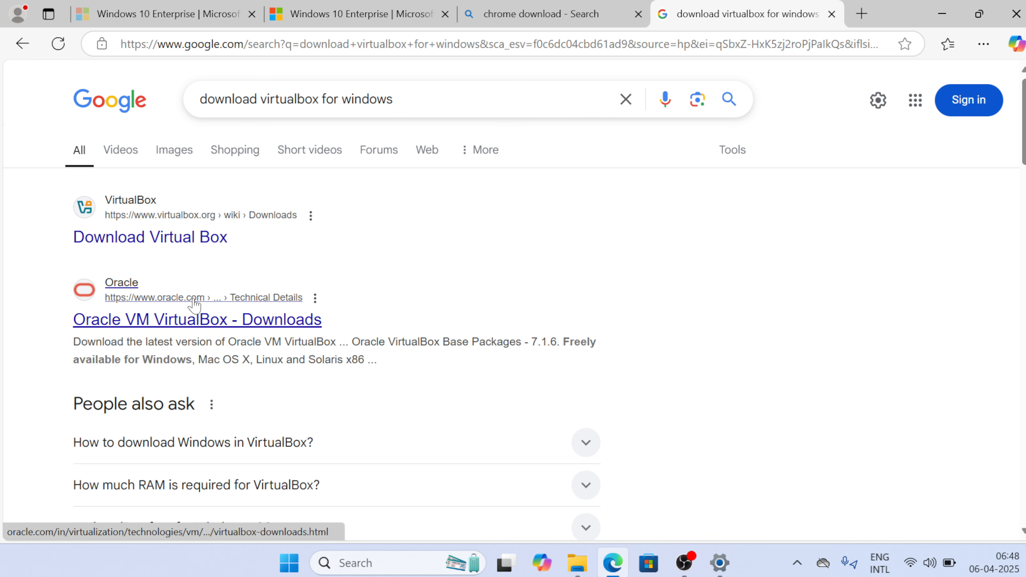
click(193, 320)
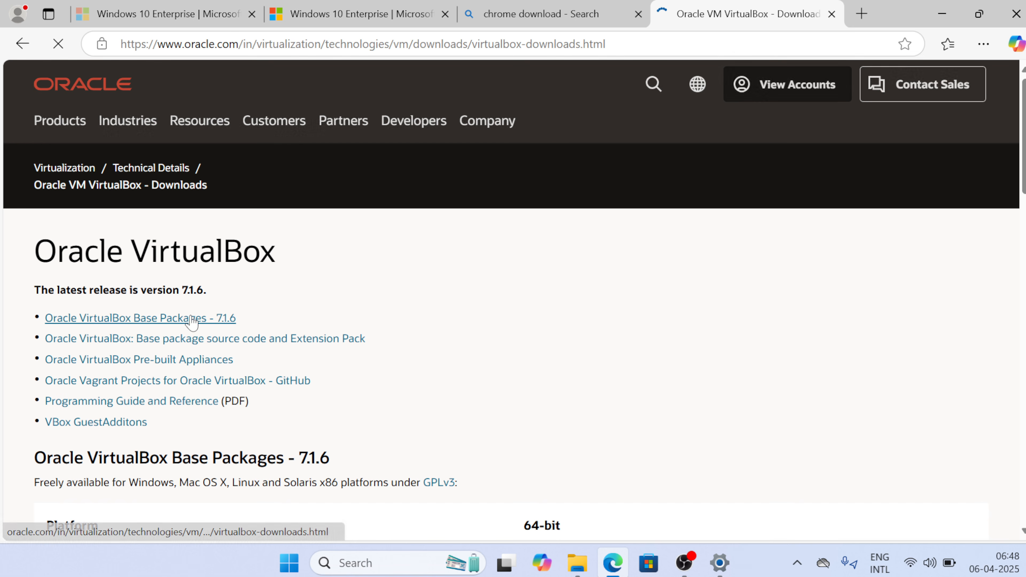
Download the Windows installer from the VirtualBox 7.1.6 base packages list
scroll(353, 343, down, 4)
scroll(354, 343, down, 4)
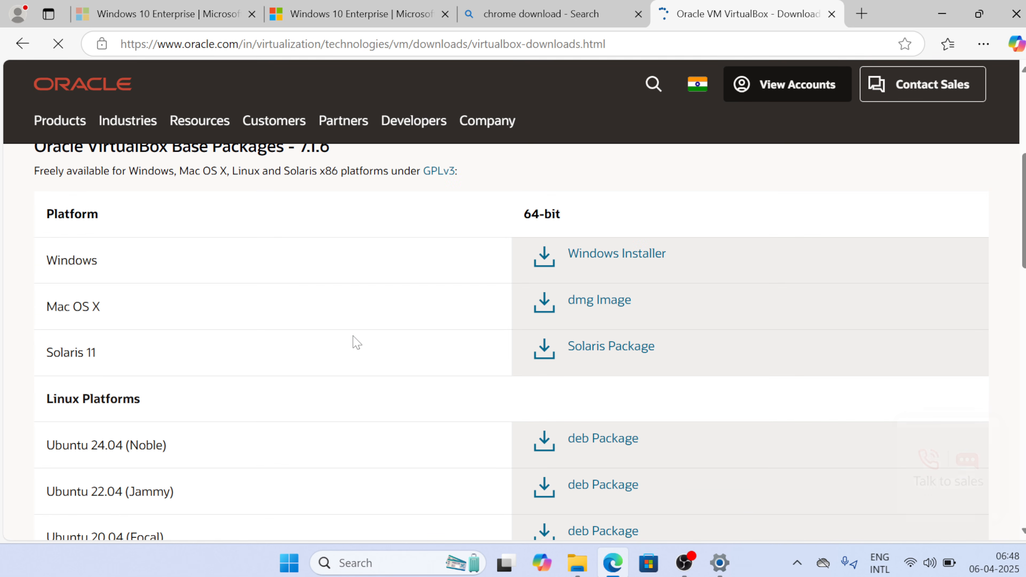
scroll(404, 339, up, 1)
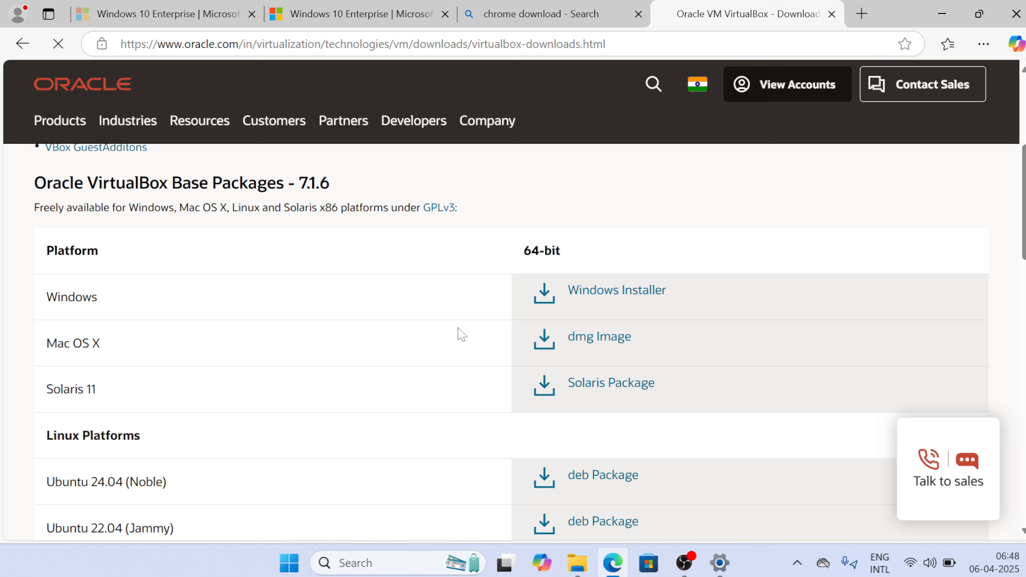
click(614, 296)
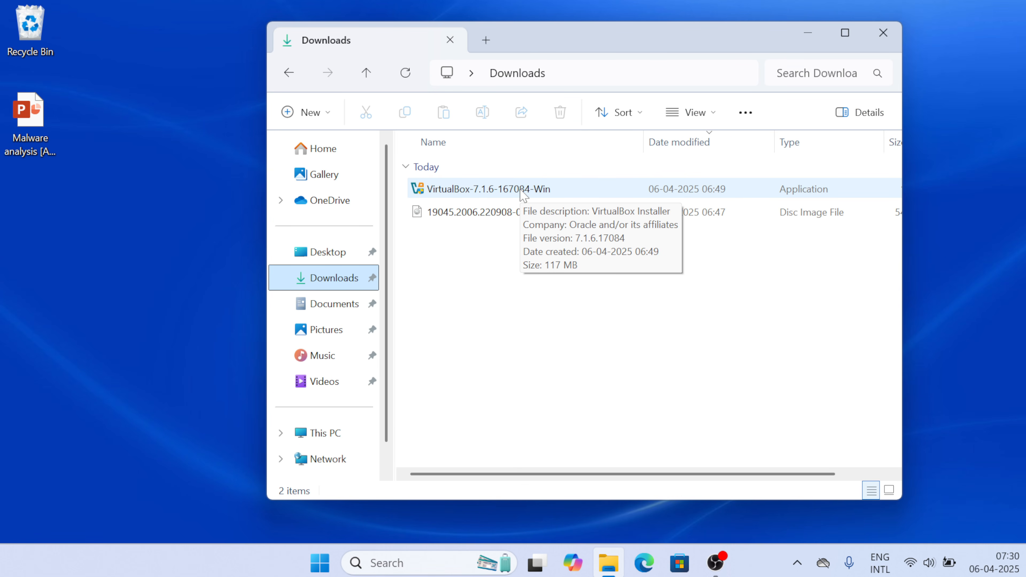
Run the VirtualBox 7.1.6 installer, accept the licence, keep default features and shortcuts, and finish installing
double_click(493, 190)
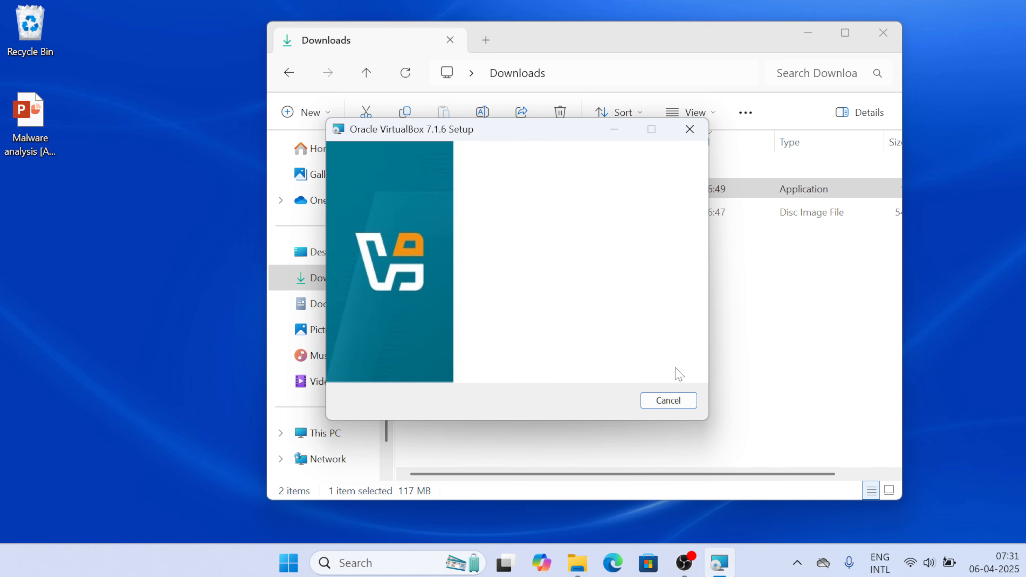
click(600, 400)
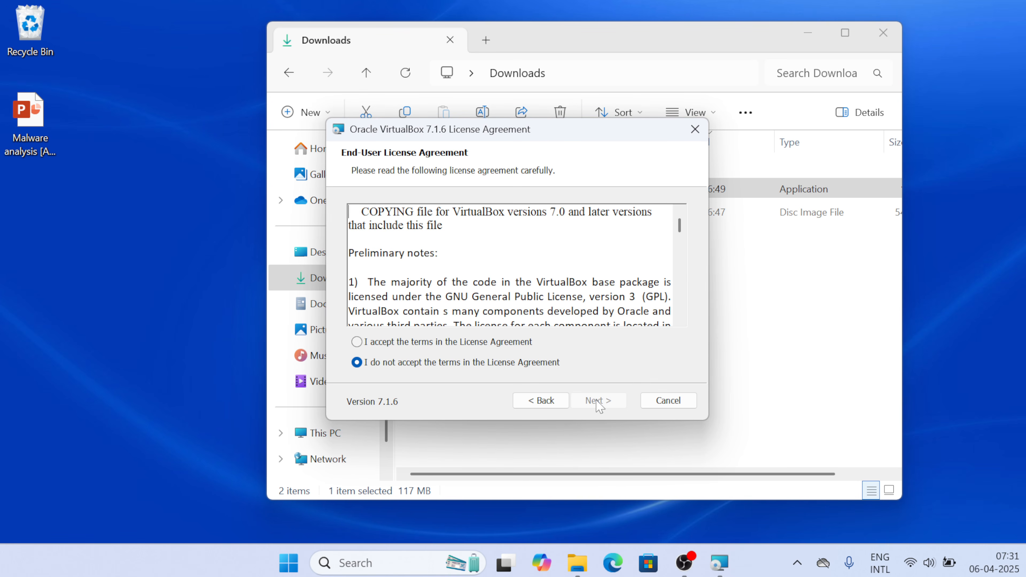
click(460, 343)
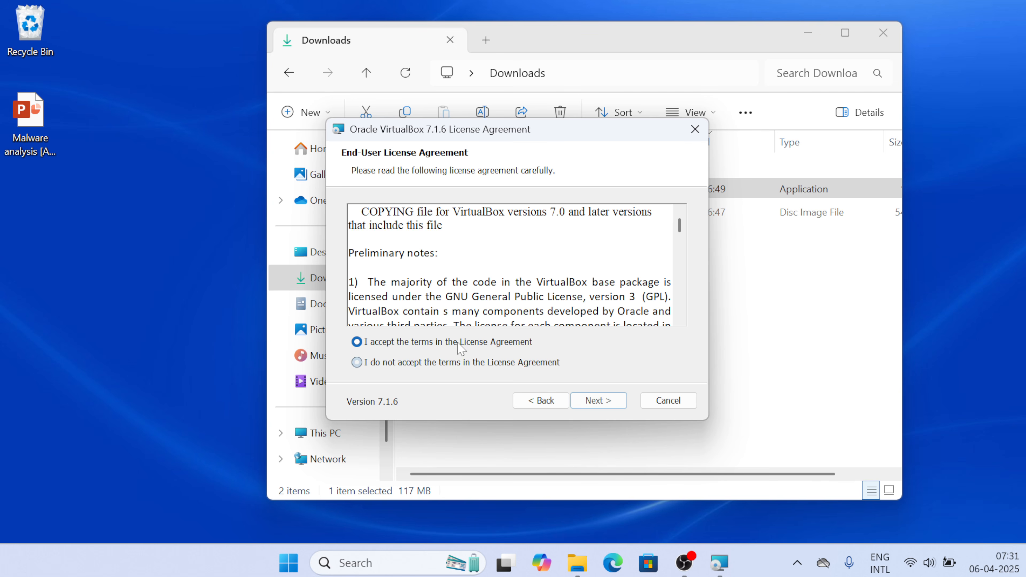
click(586, 401)
click(585, 401)
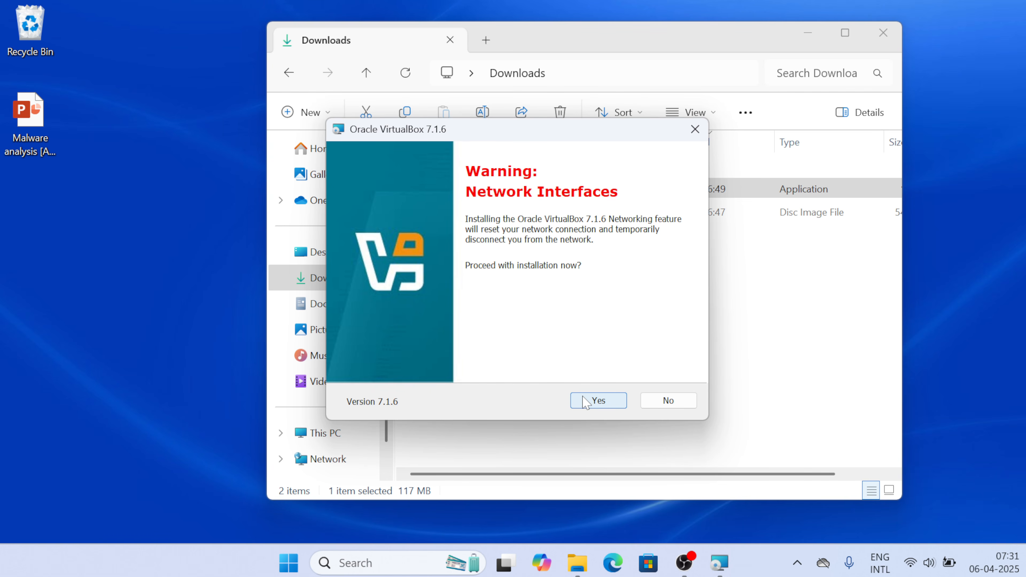
click(585, 402)
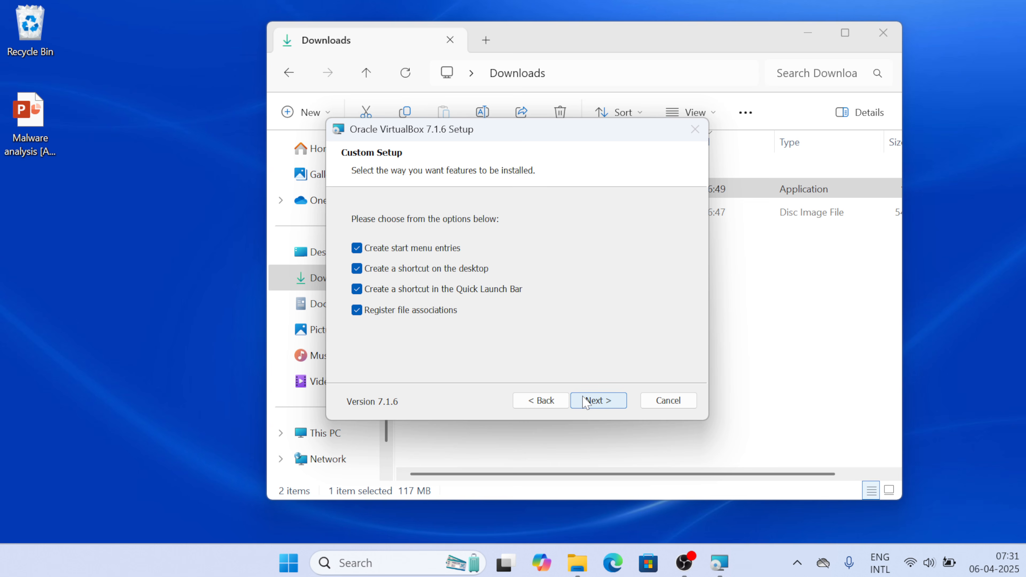
click(585, 402)
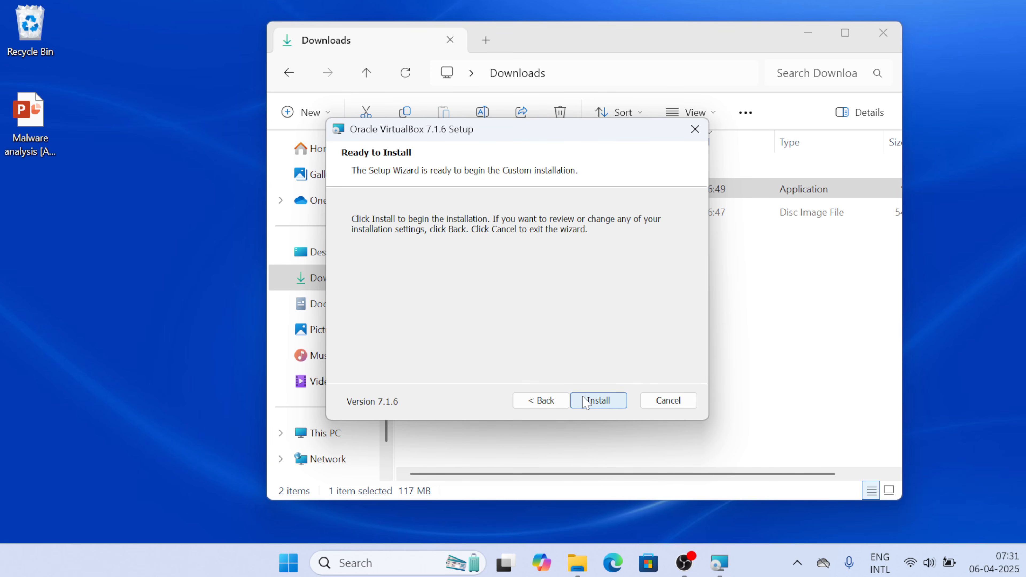
click(585, 401)
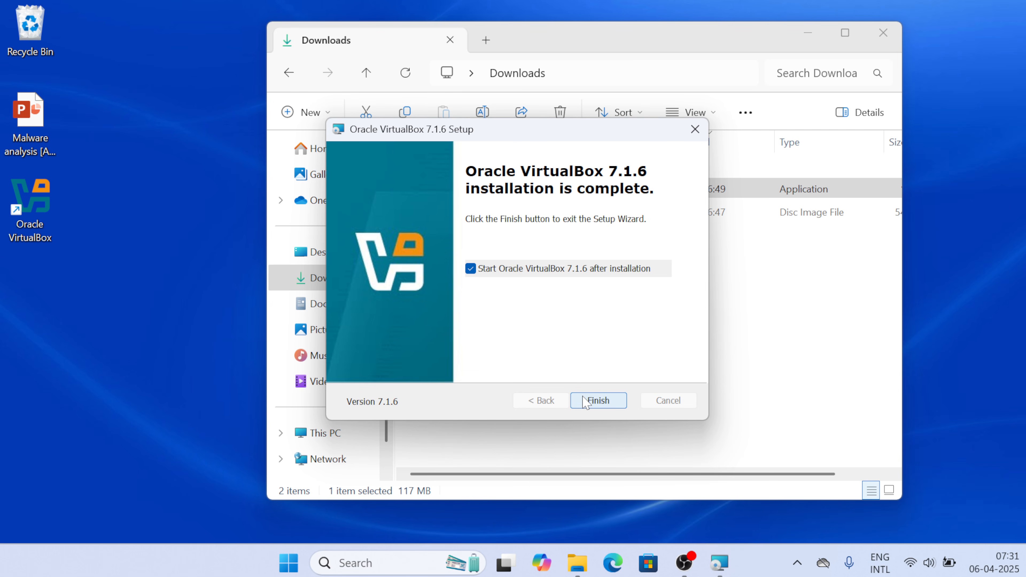
click(593, 401)
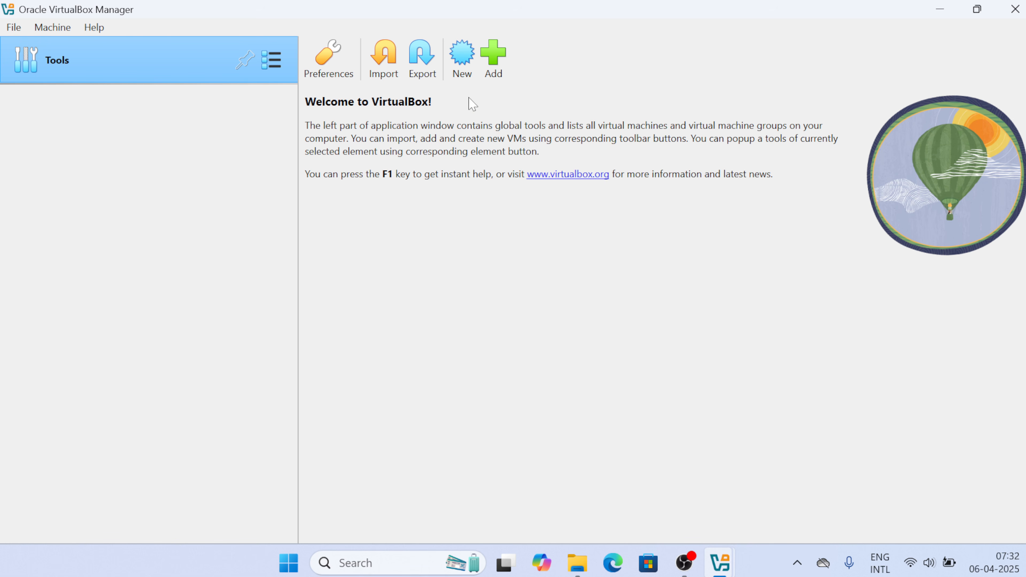
Begin a new virtual machine named 'windows10' and expand its Hardware section
click(465, 73)
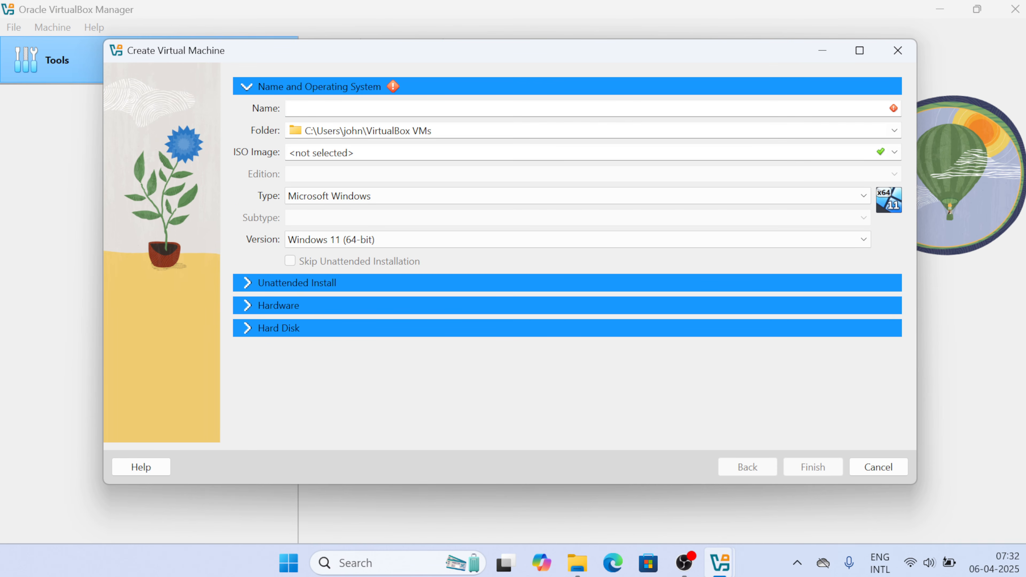
text(windows)
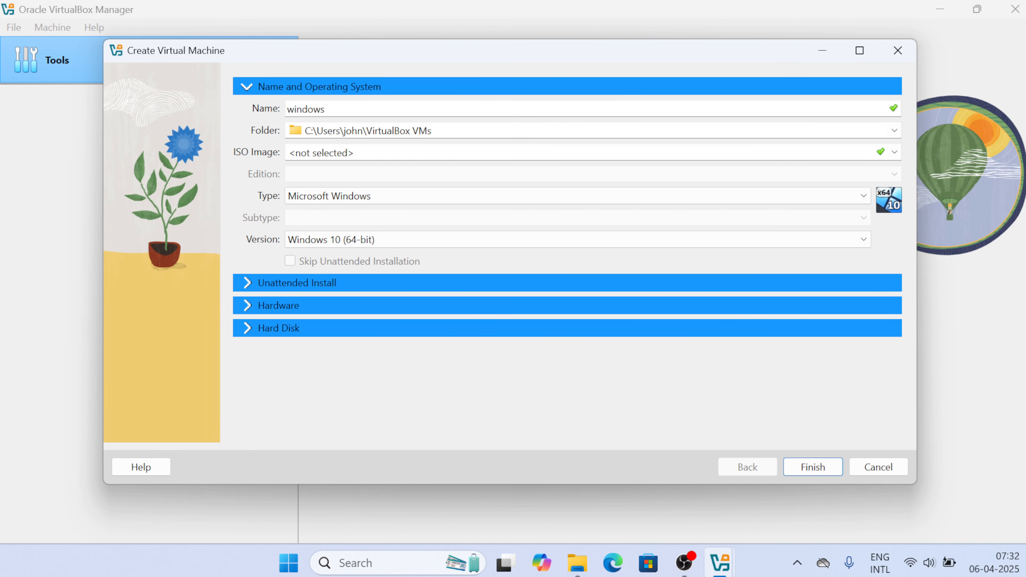
text(10)
click(338, 287)
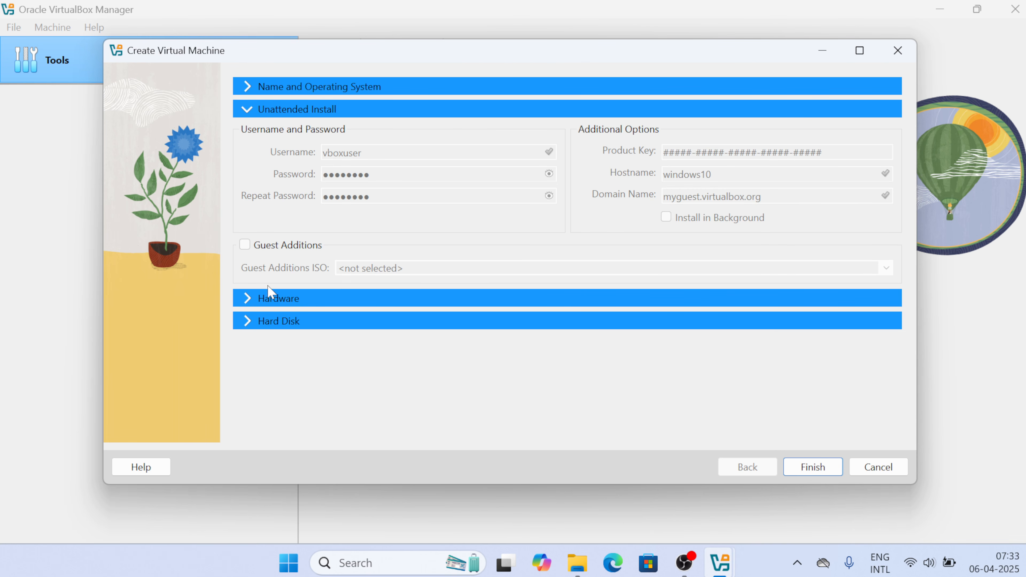
click(270, 301)
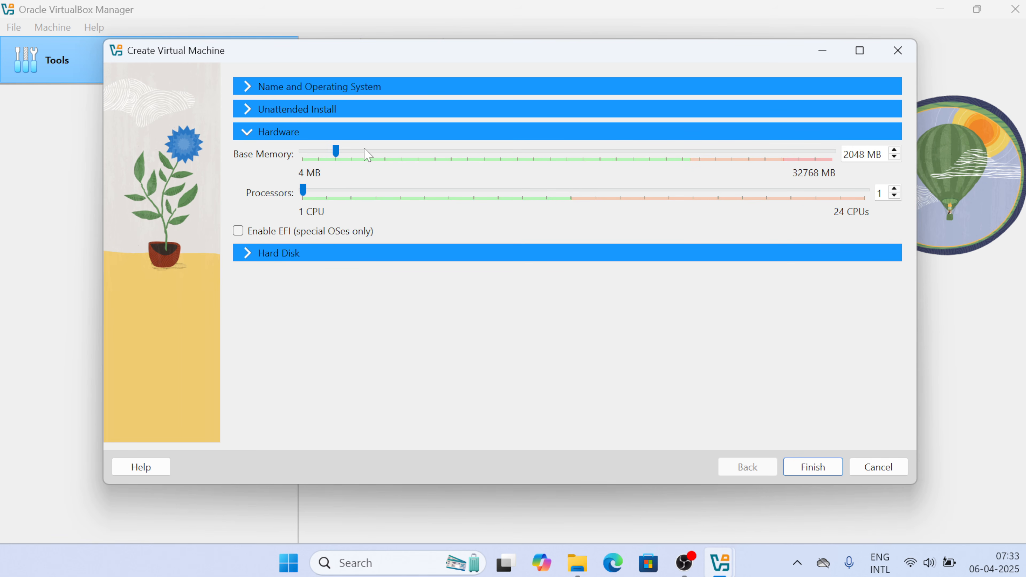
Drag memory to 19292 MB and processors to 10, then set the disk size to 100 GB
drag(335, 151, 617, 154)
drag(304, 192, 536, 190)
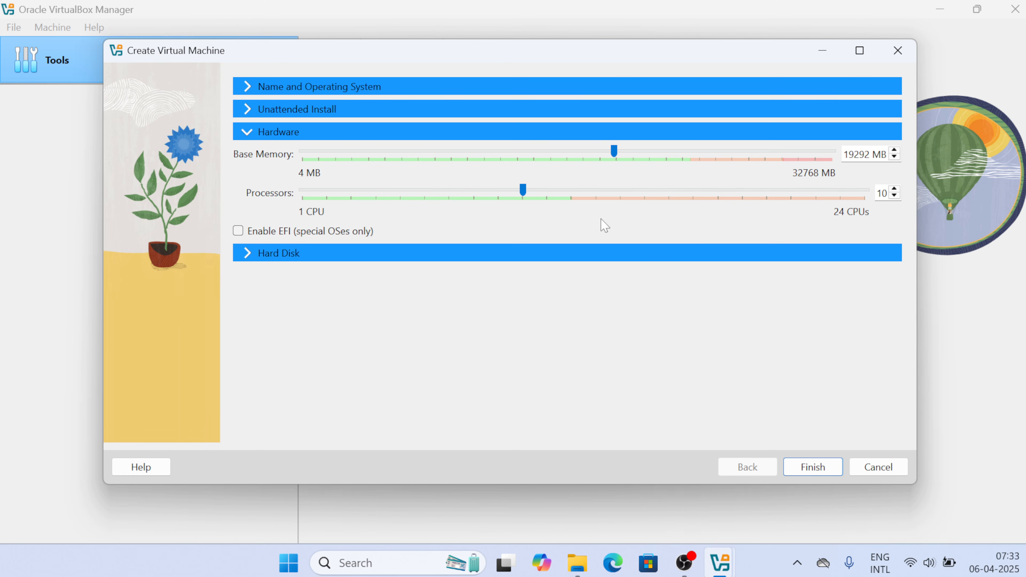
click(360, 253)
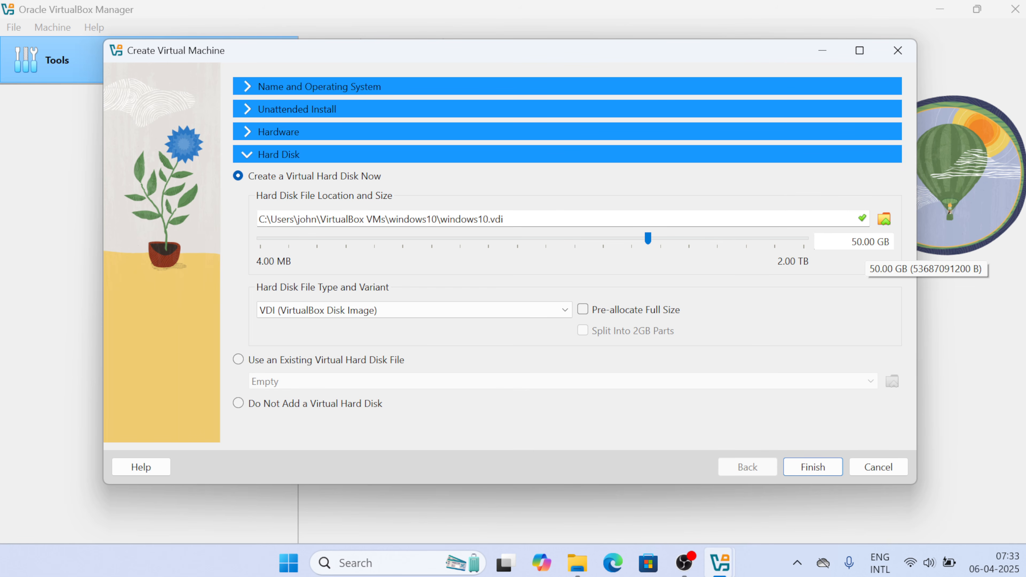
click(858, 241)
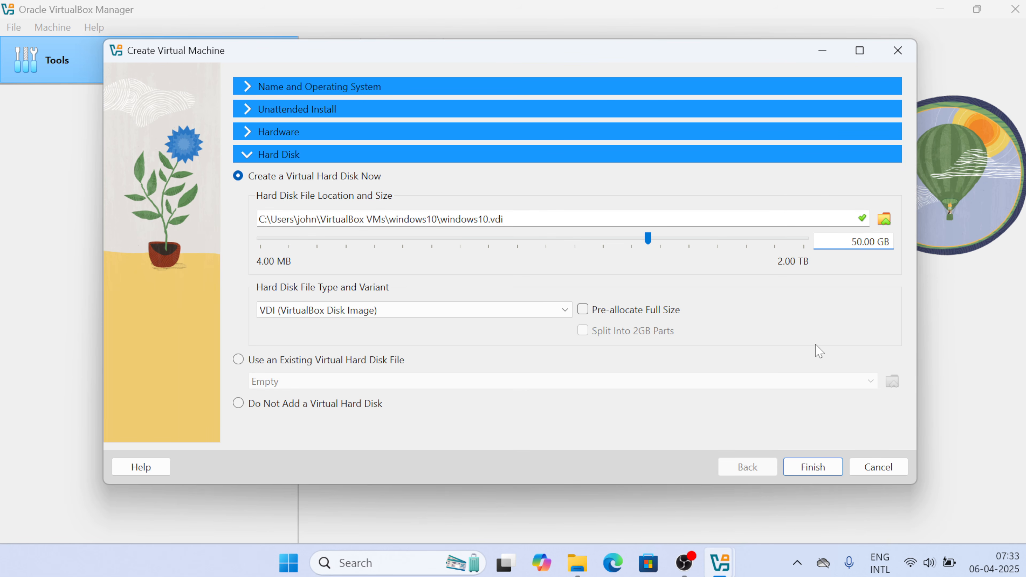
key(BackSpace)
text(10)
Finish the windows10 machine, try starting it, then close the VirtualBox Manager window
click(811, 475)
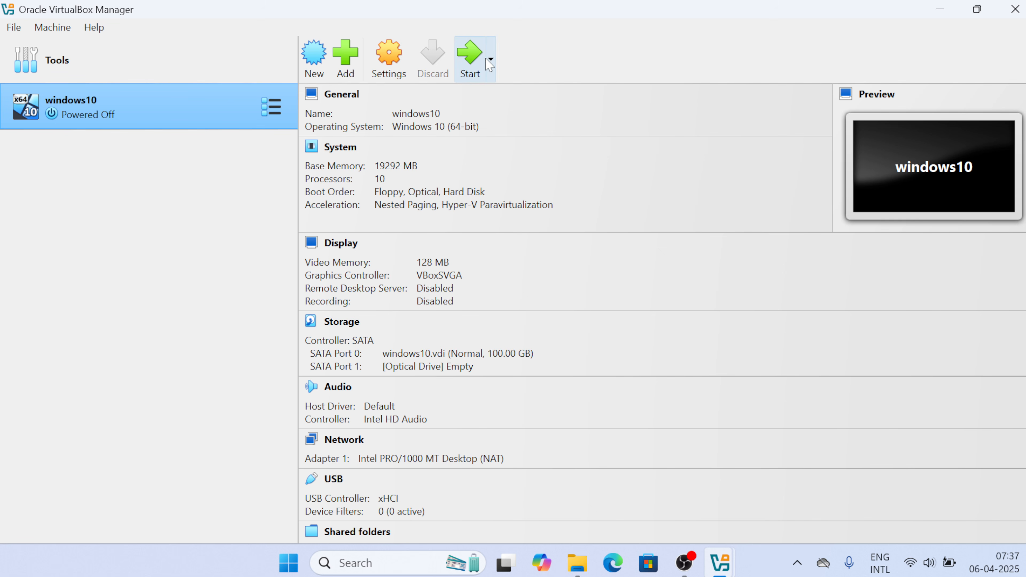
click(469, 59)
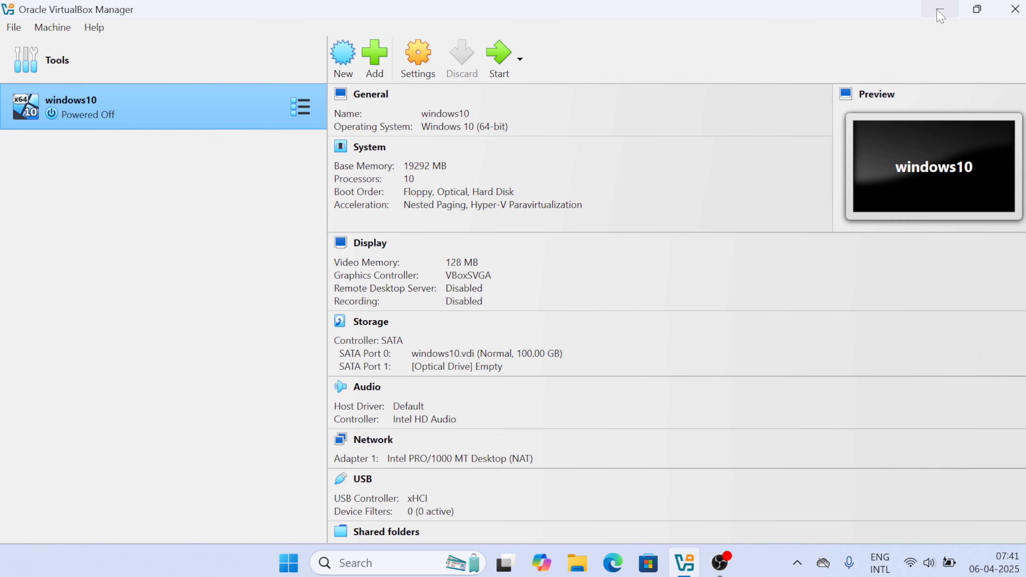
click(1012, 12)
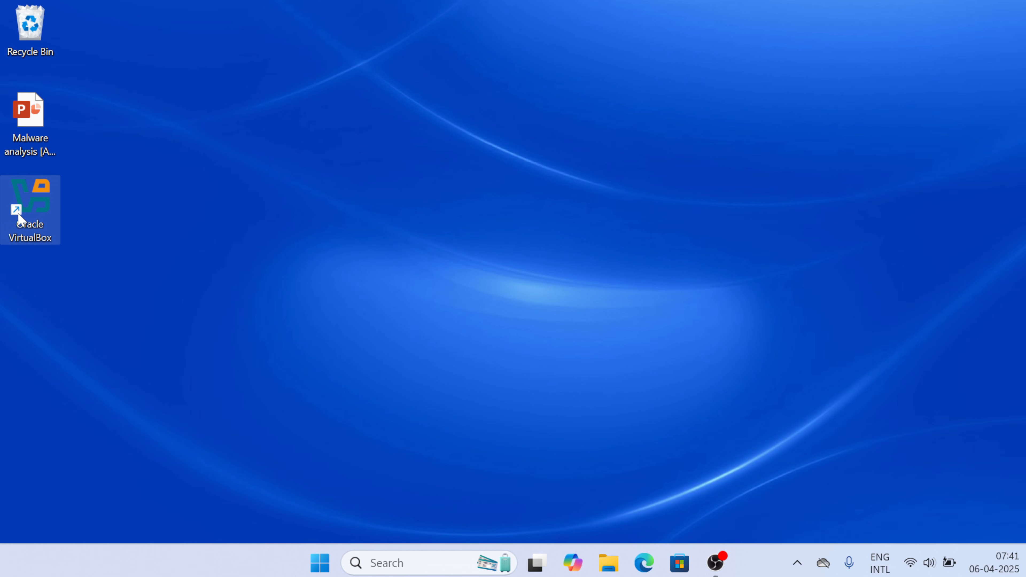
Run VirtualBox as administrator from the desktop shortcut and start the windows10 machine
right_click(19, 219)
click(103, 245)
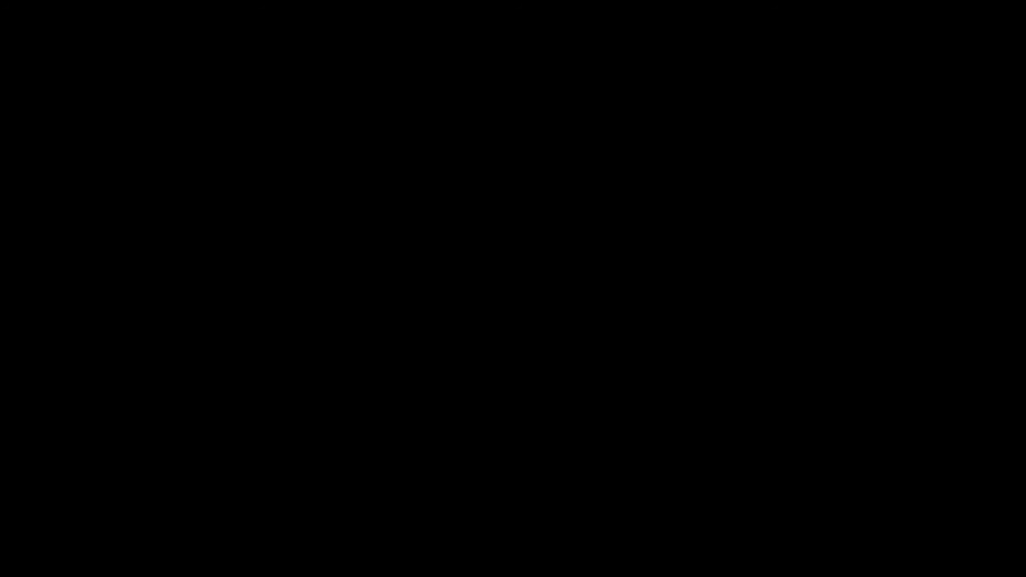
click(443, 414)
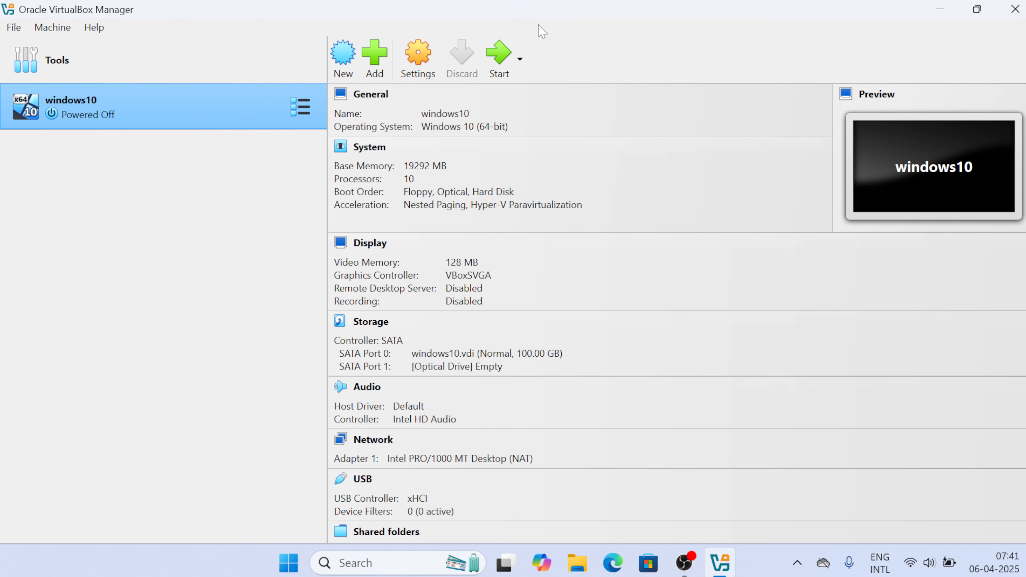
click(500, 60)
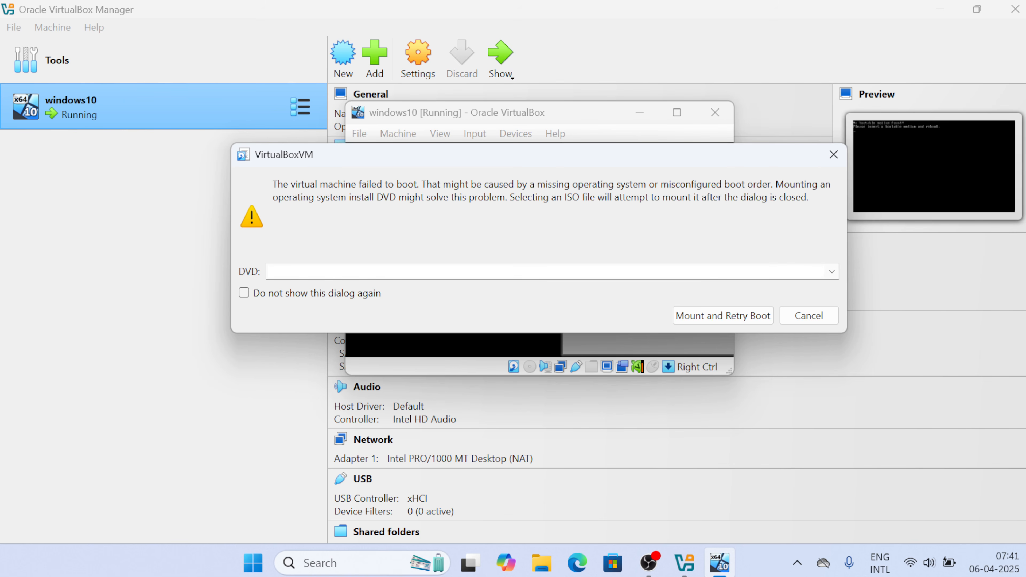
Mount the Windows 10 ISO from Downloads as the VM's DVD and retry booting into the installer
click(833, 277)
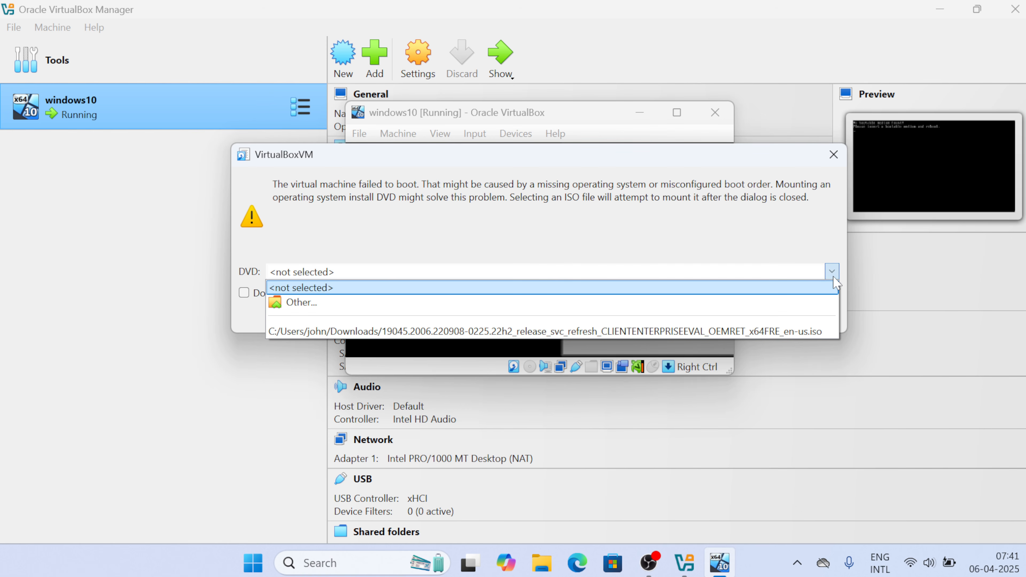
click(715, 317)
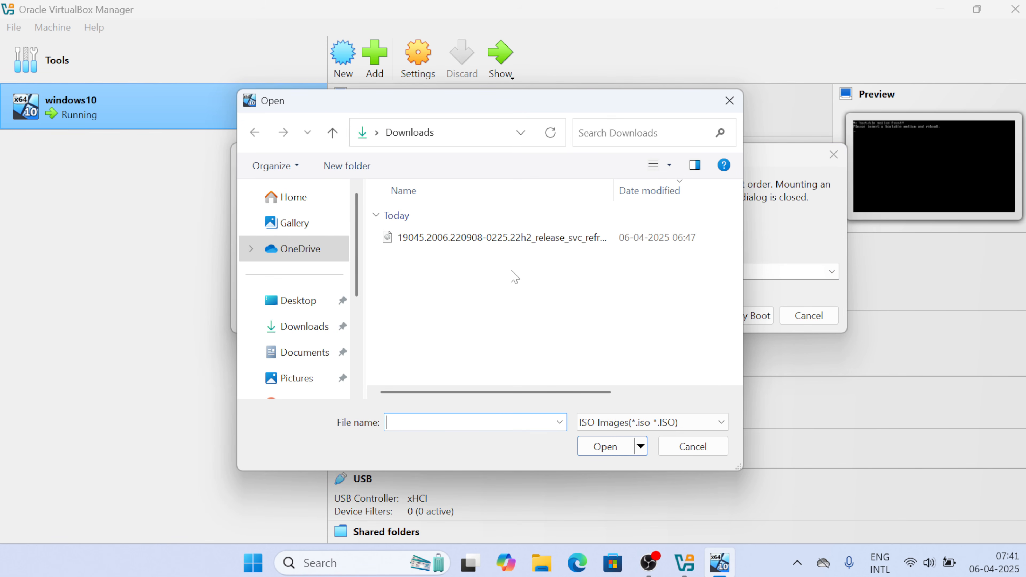
click(304, 326)
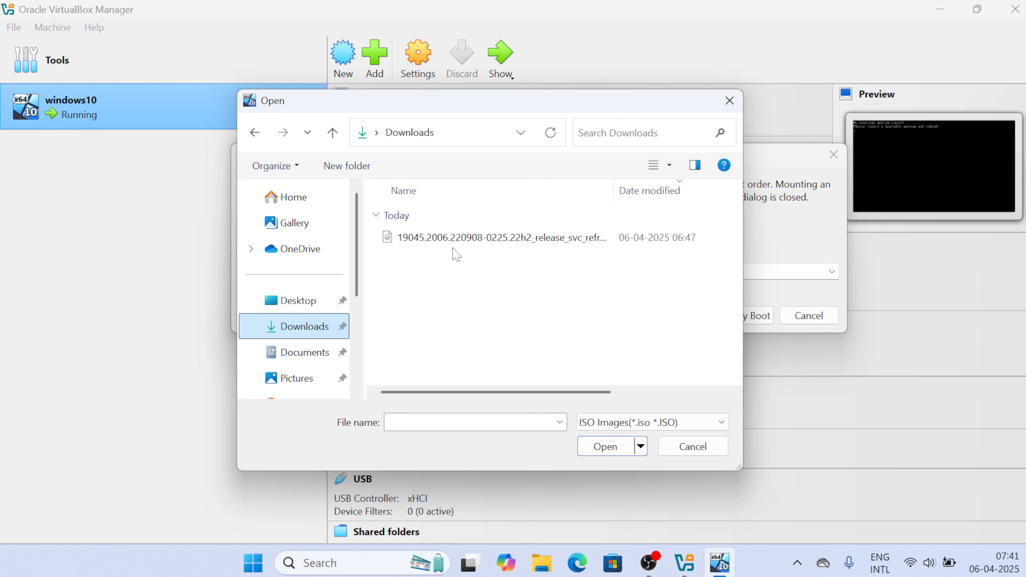
click(459, 239)
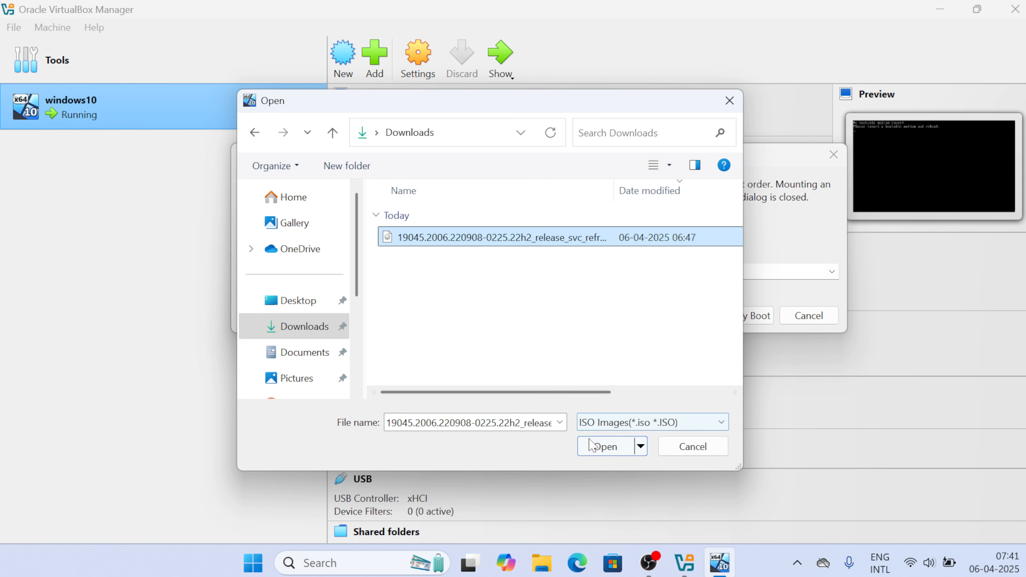
click(604, 447)
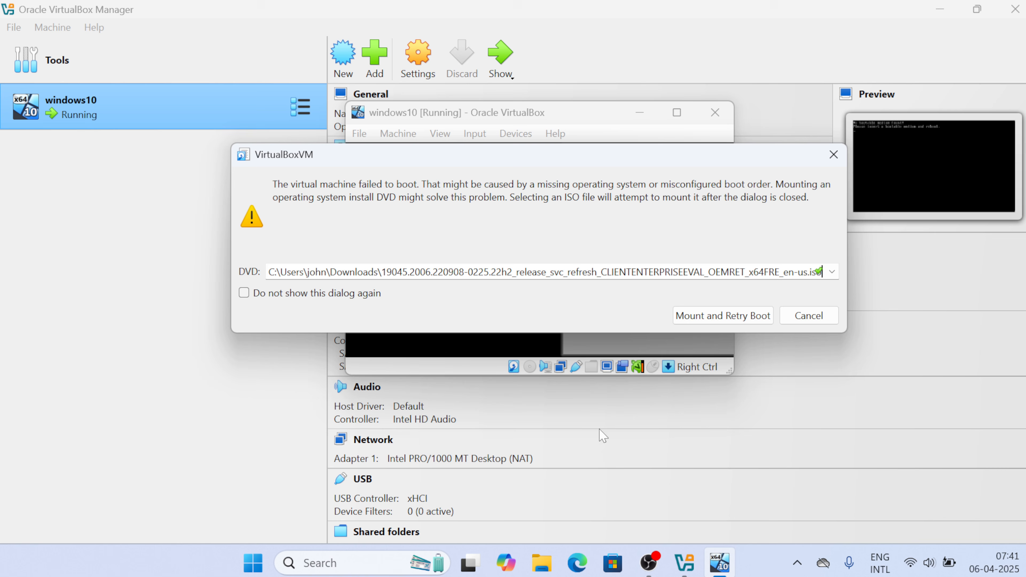
click(710, 315)
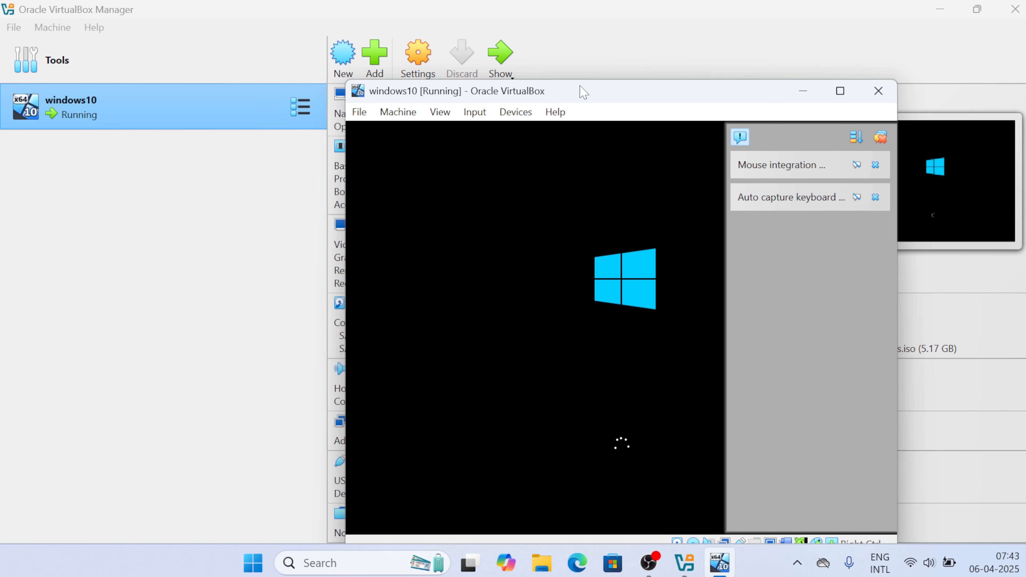
drag(580, 91, 502, 31)
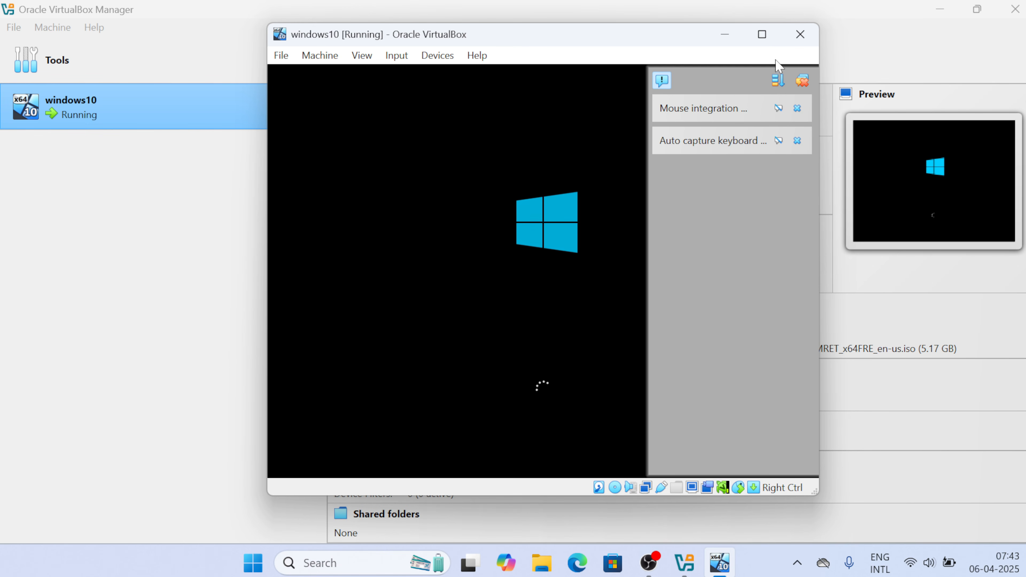
Dismiss the VM notifications, keep default language and keyboard, choose Install now, and accept the license terms
click(802, 80)
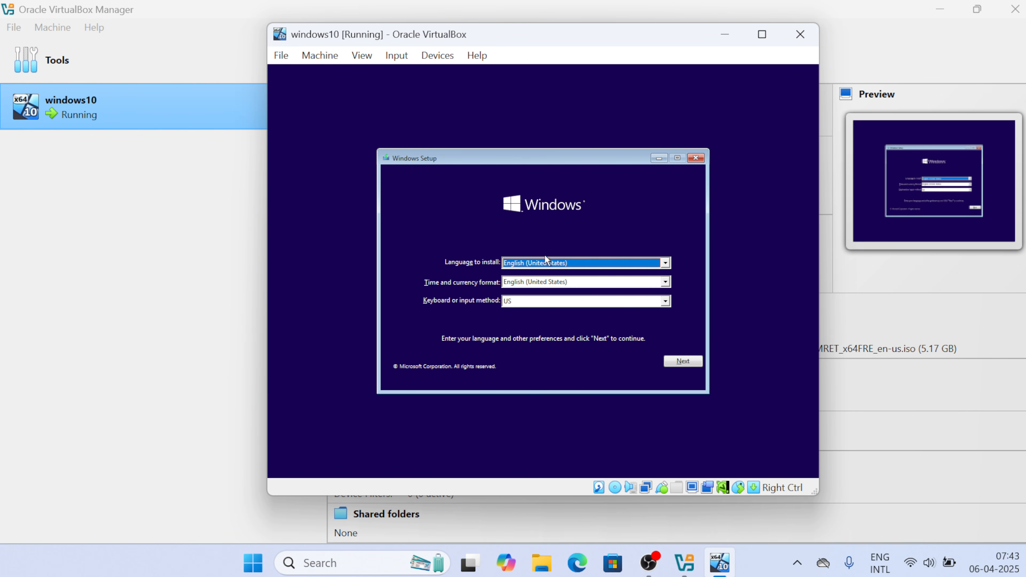
click(691, 359)
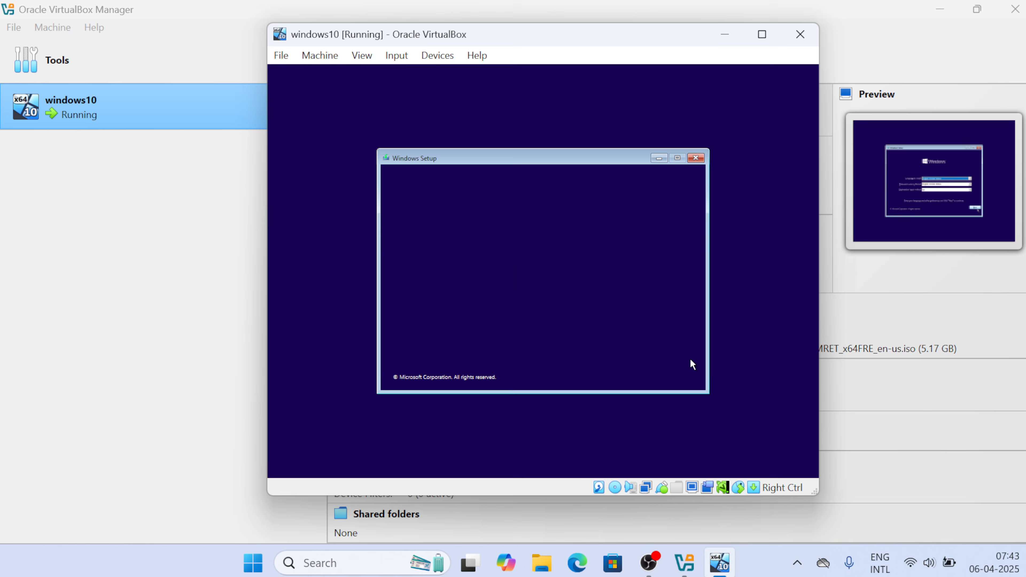
click(548, 276)
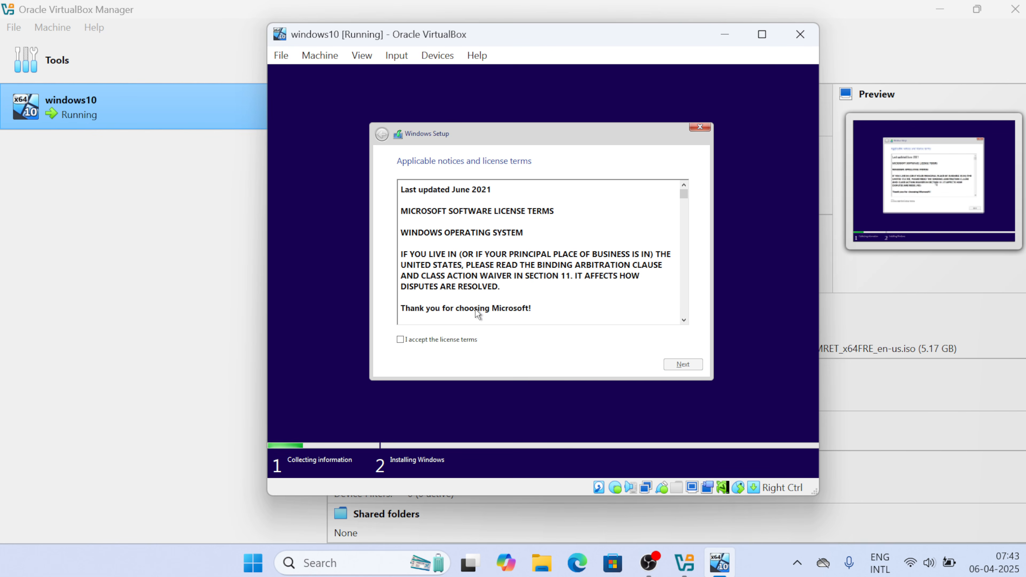
click(400, 339)
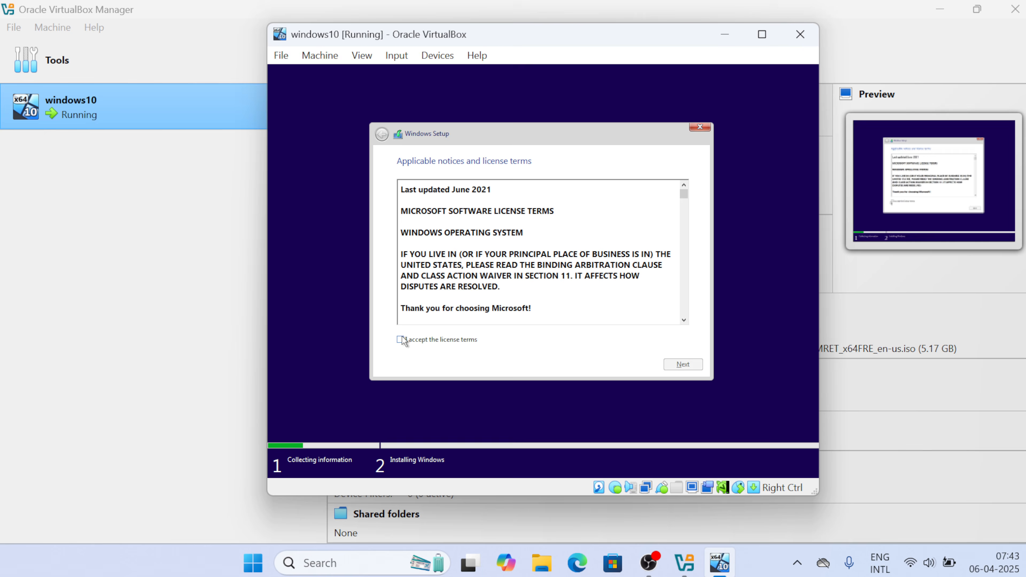
Choose Custom: Install Windows only and install onto Drive 0 Unallocated Space
click(694, 366)
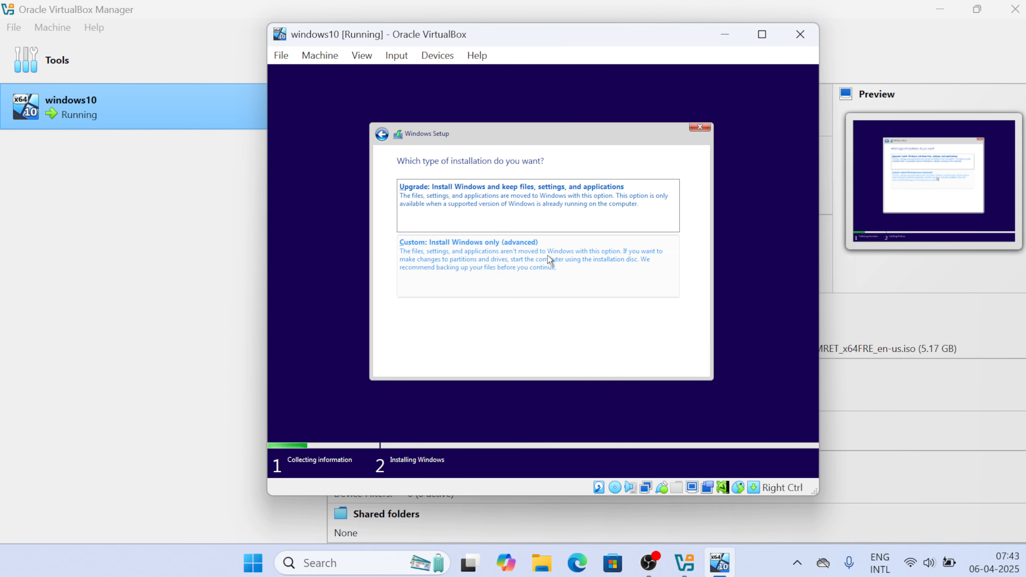
click(522, 255)
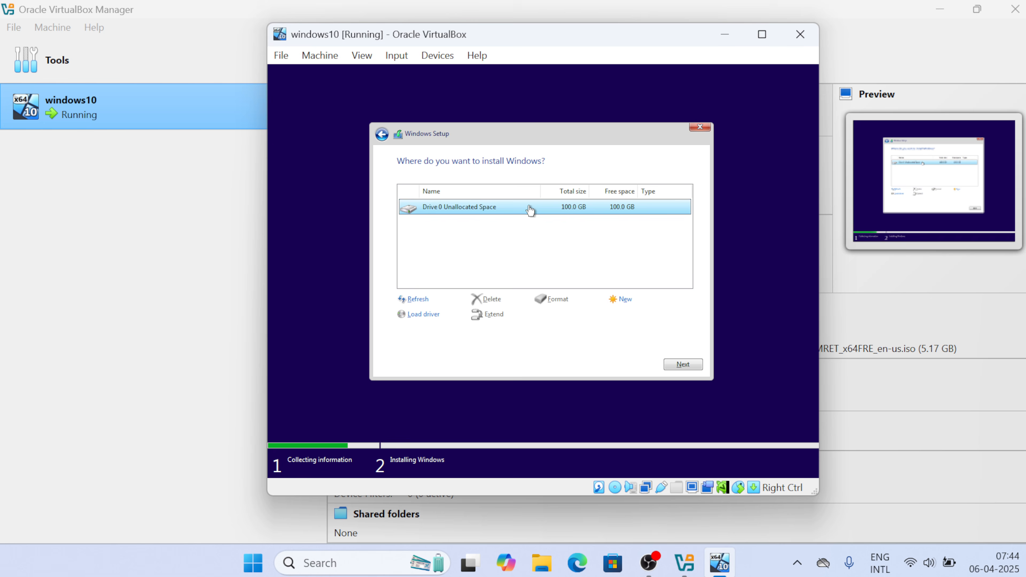
click(674, 364)
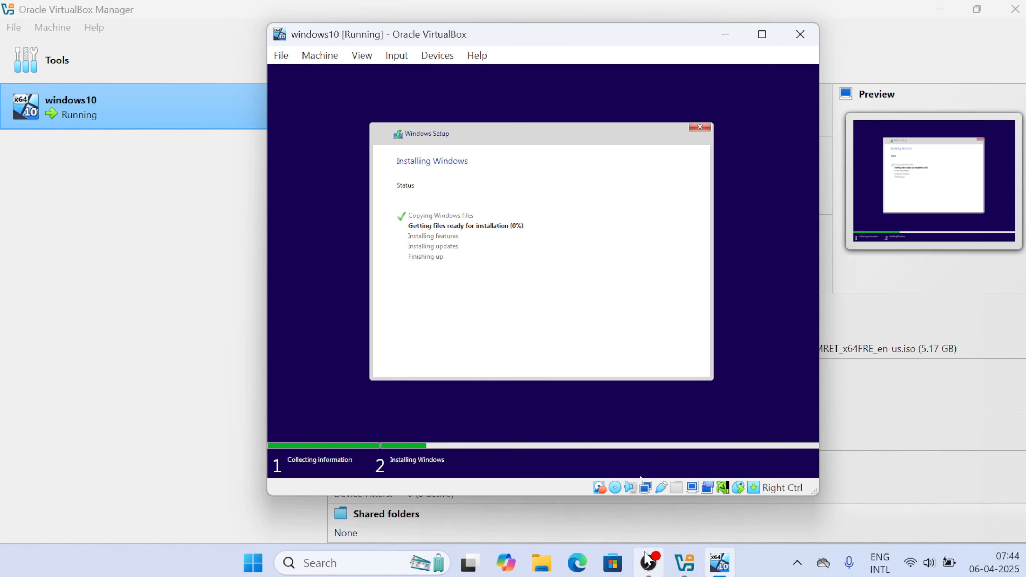
Confirm United States as the region and US as the keyboard layout, skipping a second layout
mouse_move(646, 557)
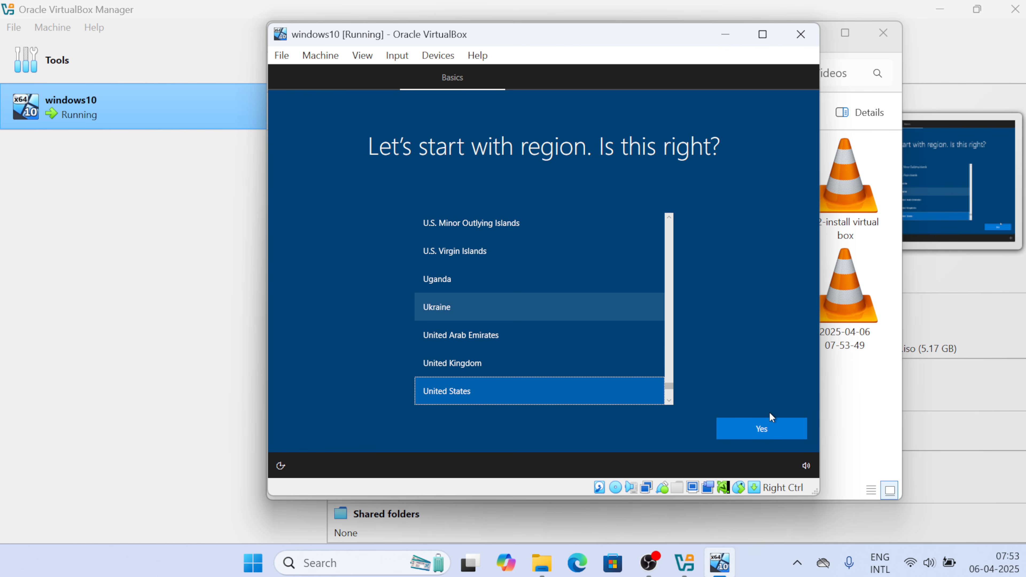
click(738, 437)
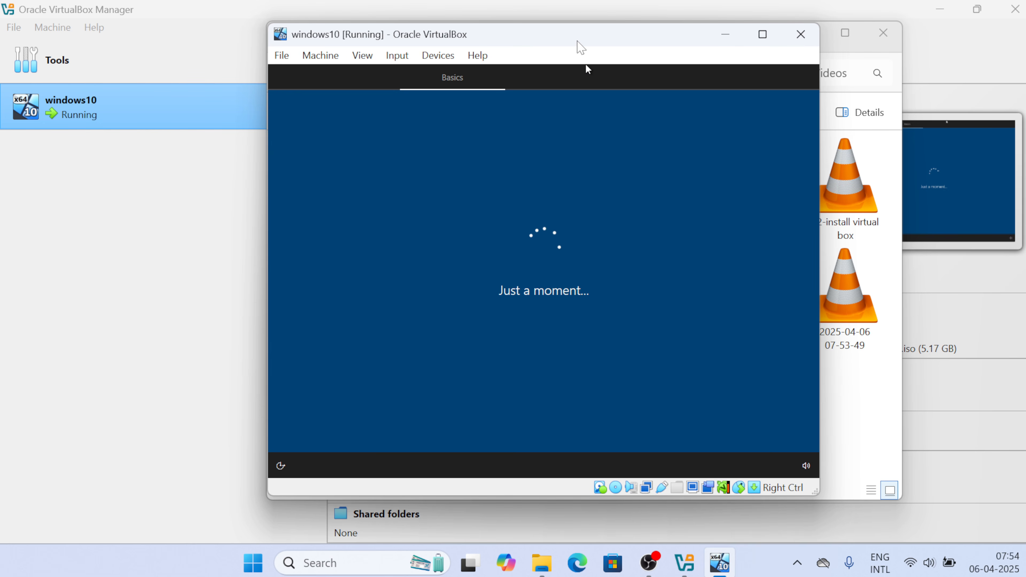
drag(578, 39, 635, 32)
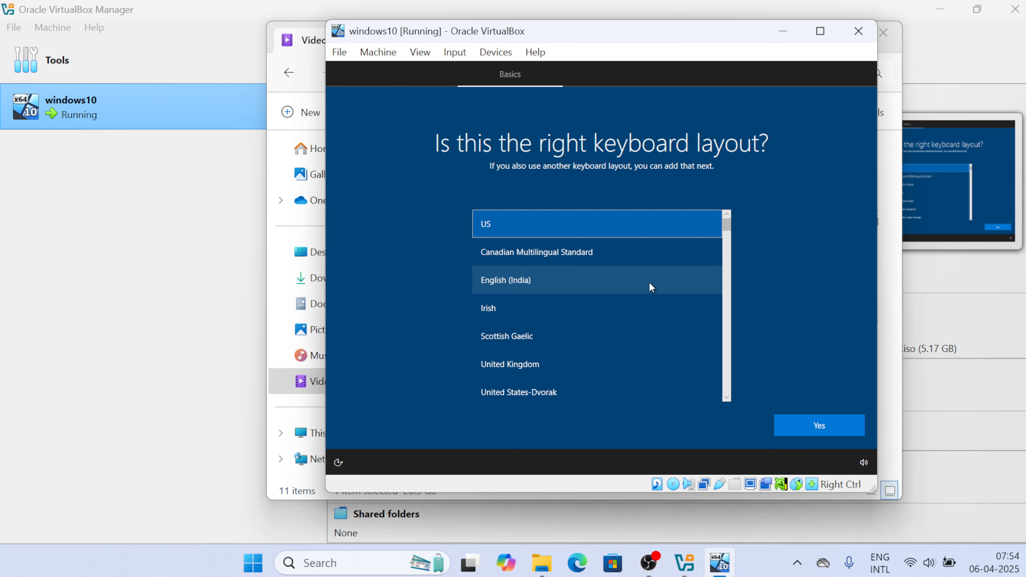
click(827, 425)
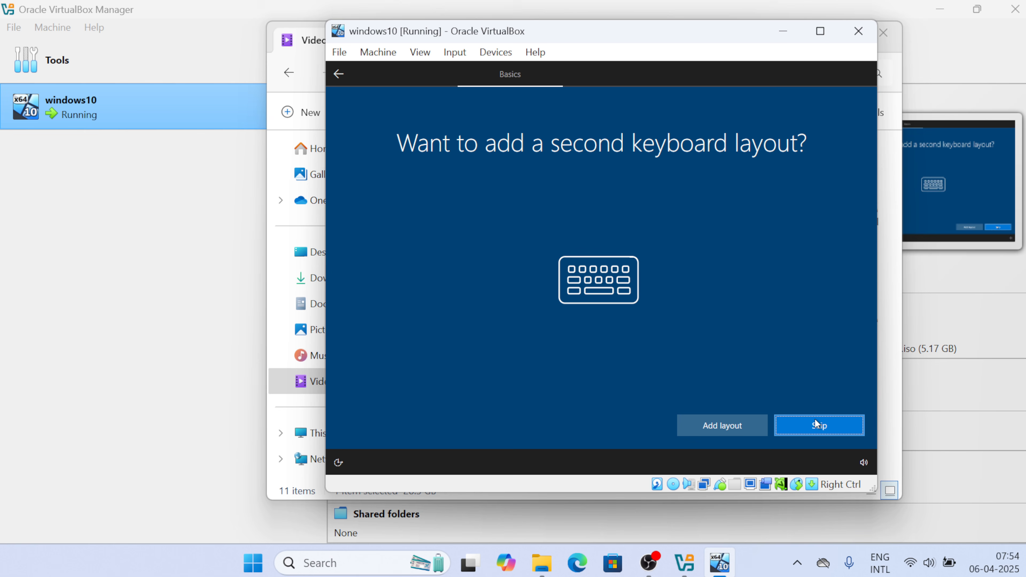
click(817, 425)
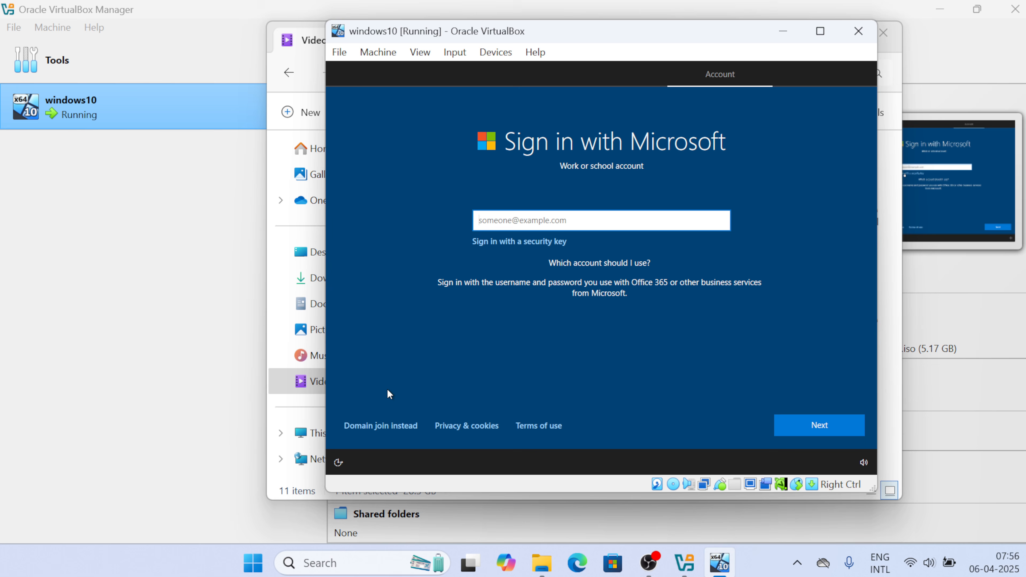
Set up an offline local account named 'user' and enter and confirm its password
click(381, 427)
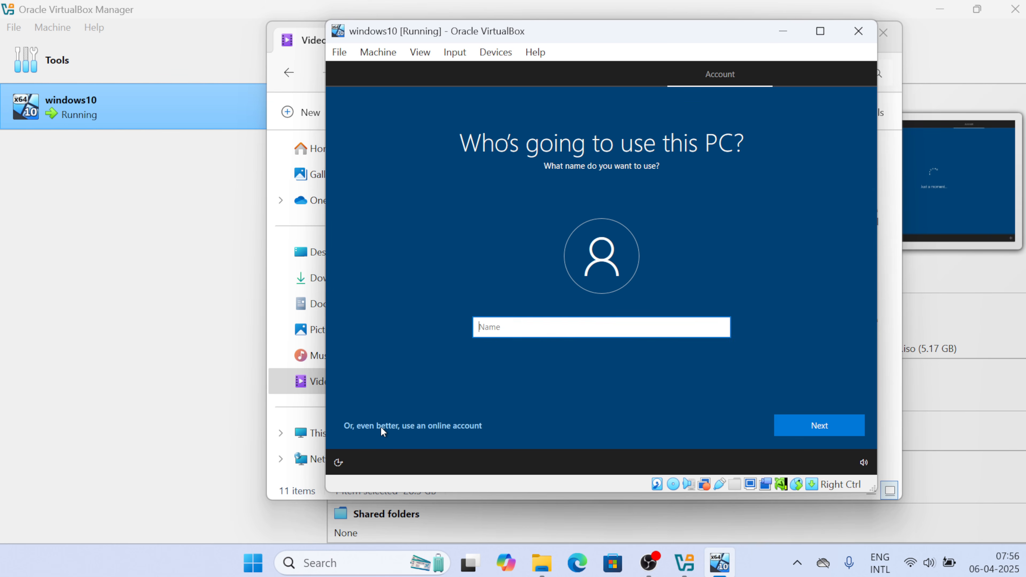
text(user)
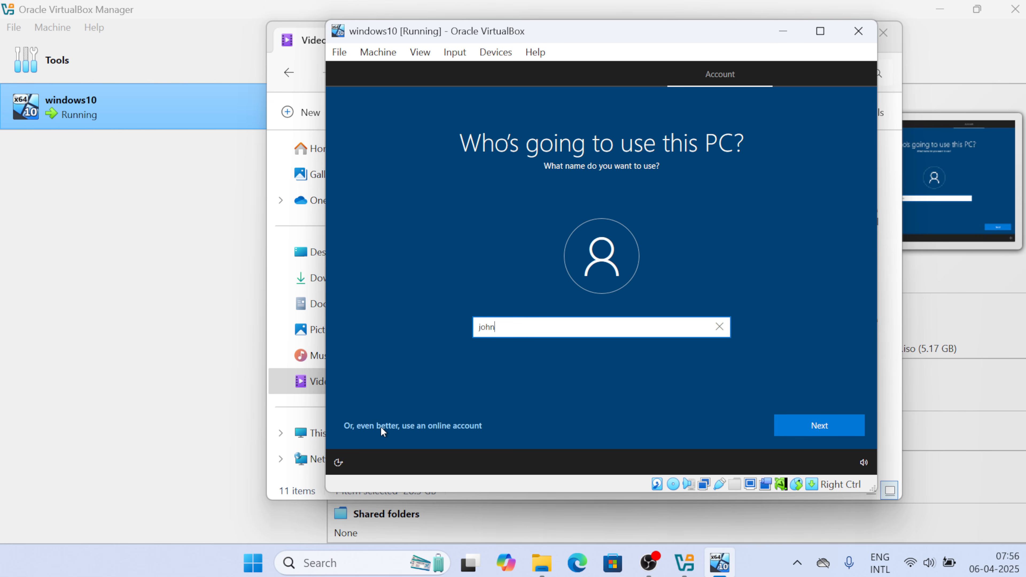
key(Return)
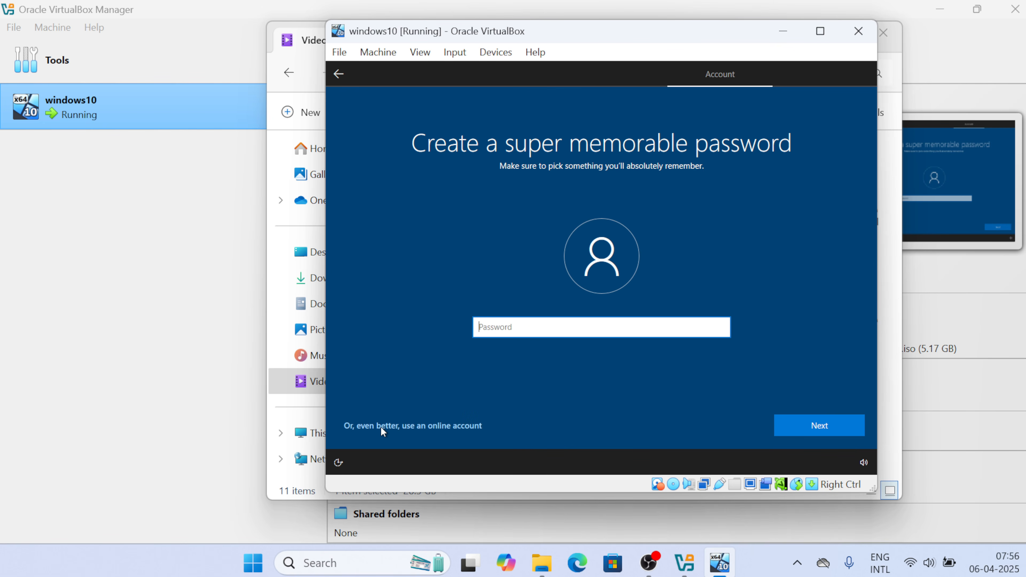
text(•••••••)
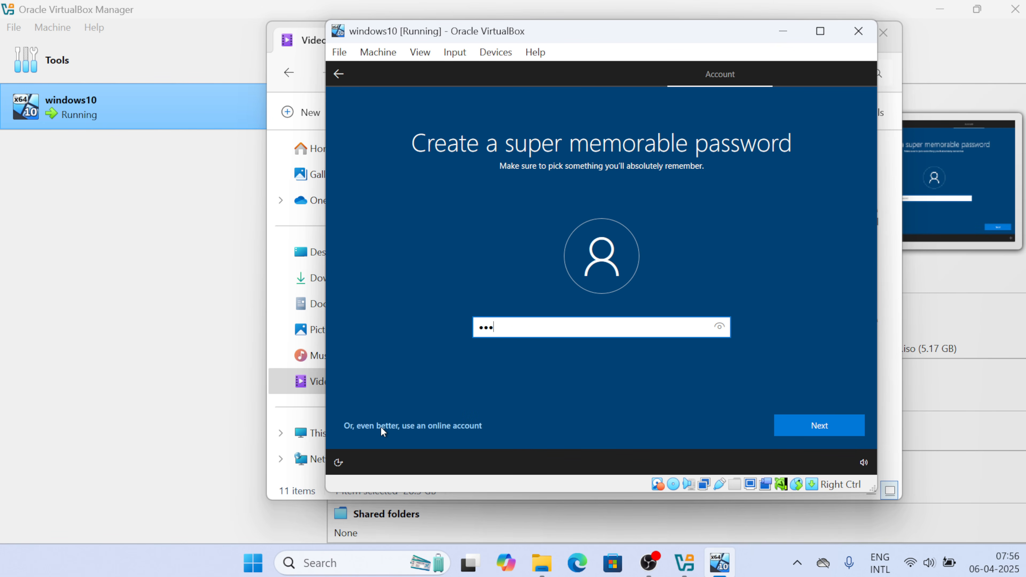
text(•)
key(Return)
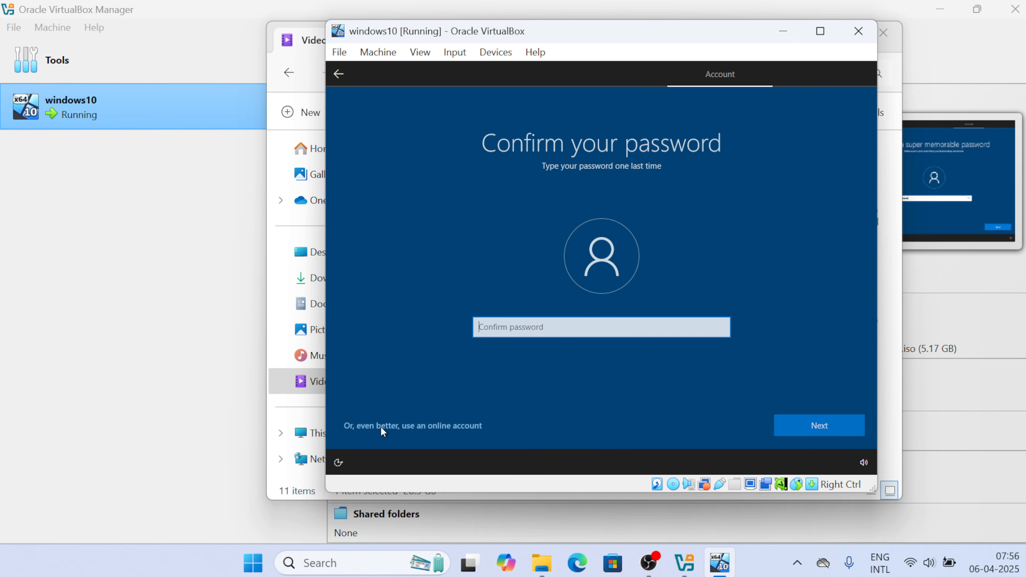
text(••••••••)
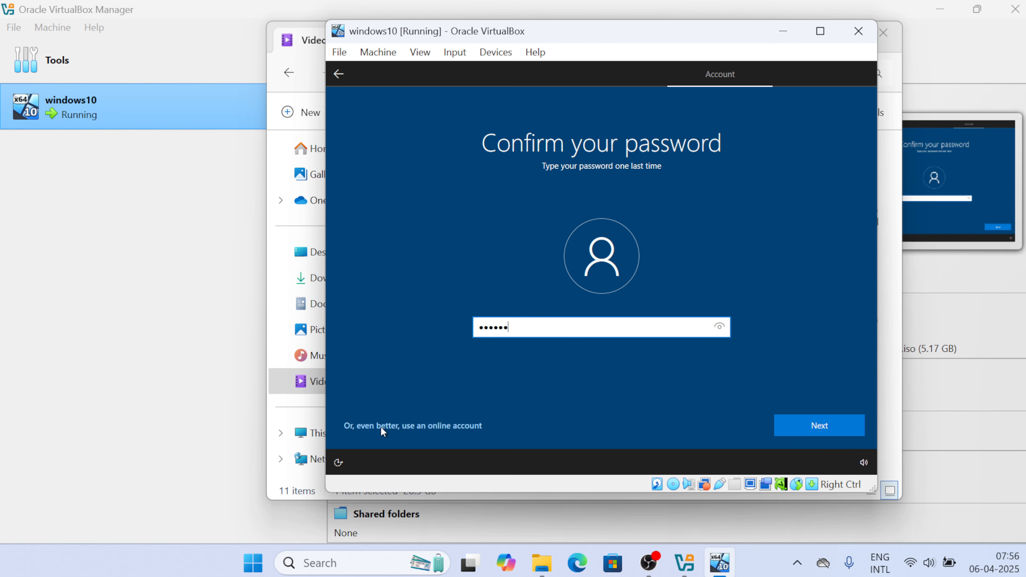
key(Return)
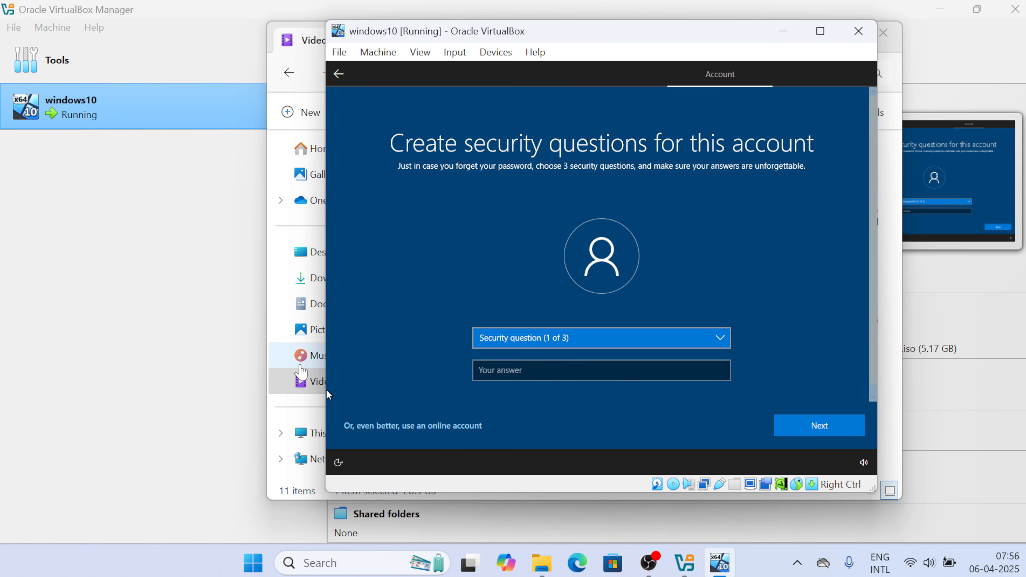
Choose the first pet's name and childhood nickname security questions and answer each
click(484, 340)
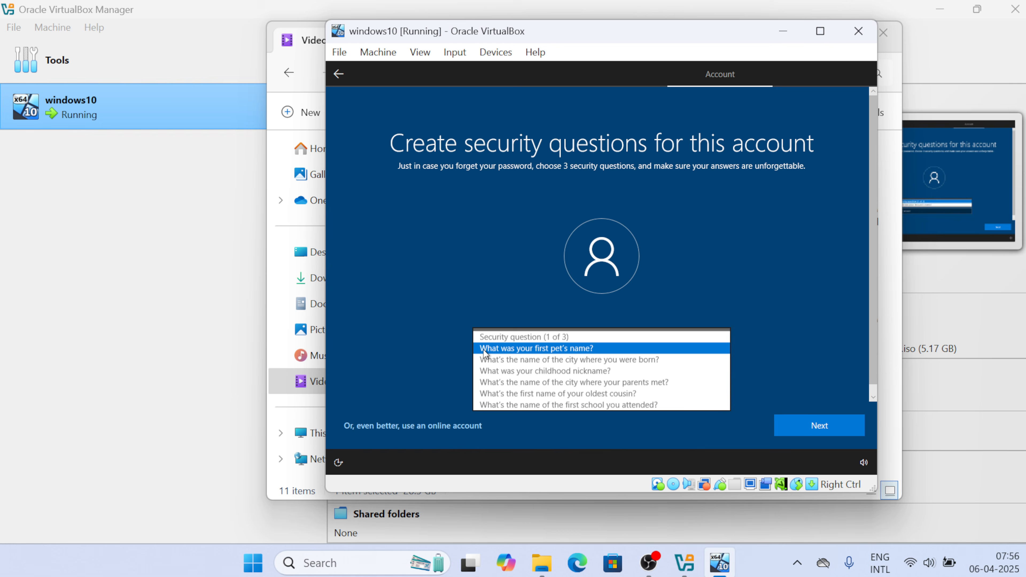
click(526, 349)
click(483, 369)
text(w)
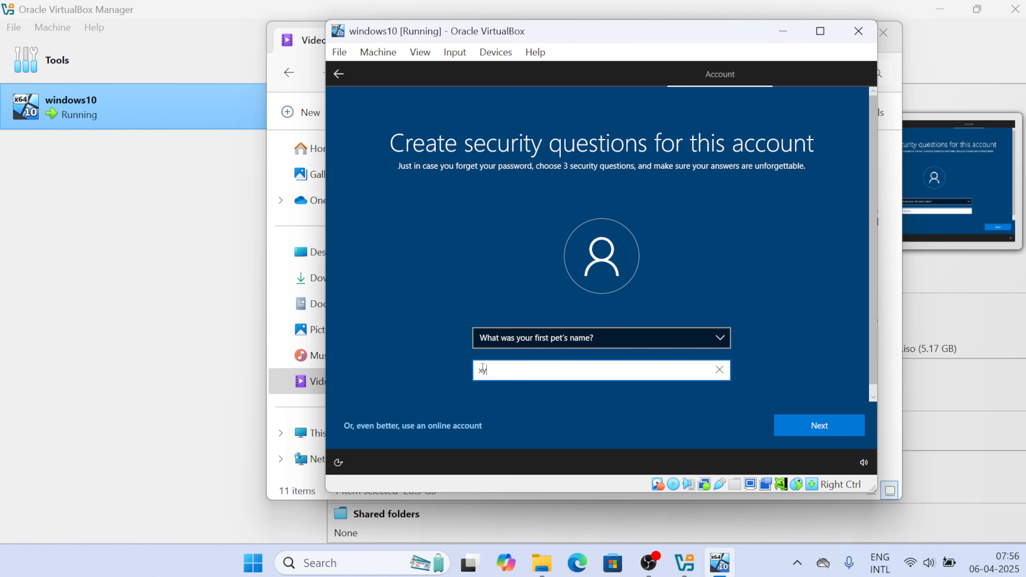
key(Return)
click(510, 343)
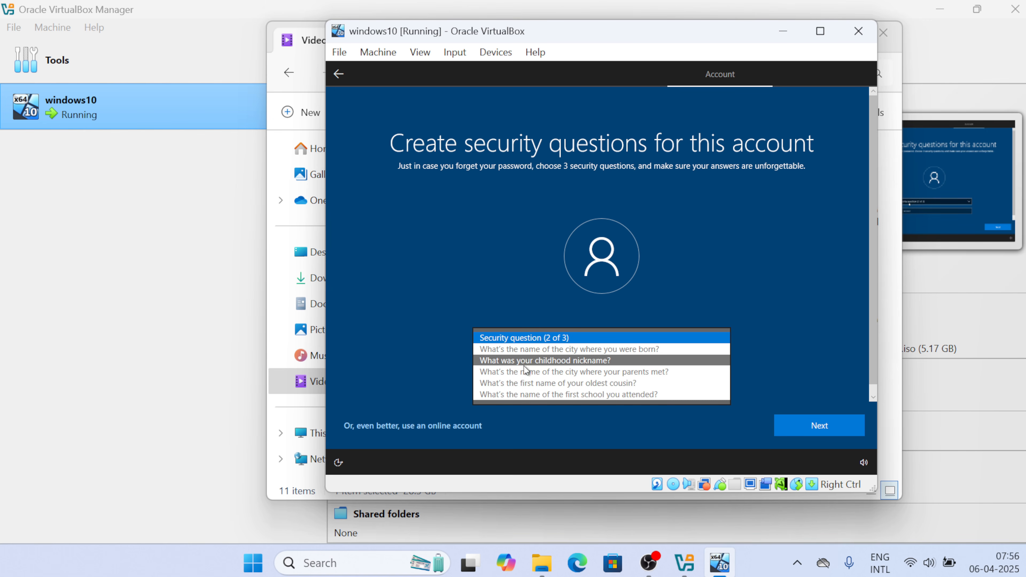
click(527, 363)
click(501, 372)
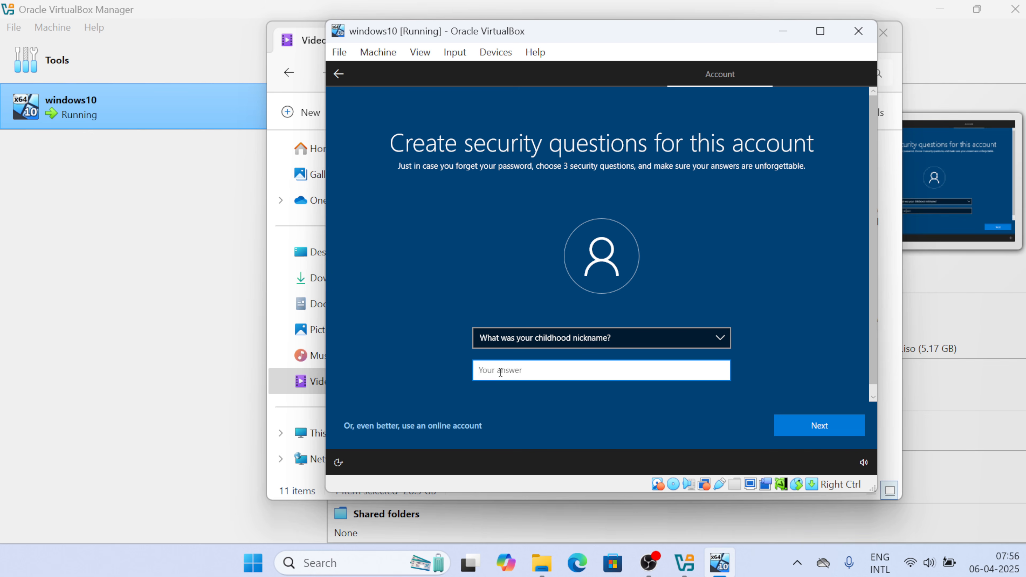
text(xyz)
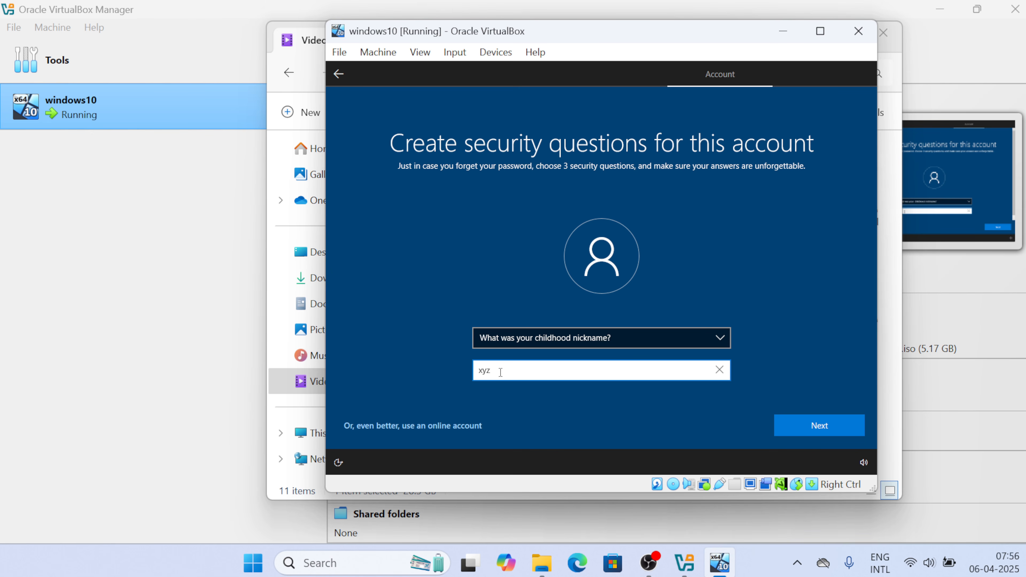
key(Return)
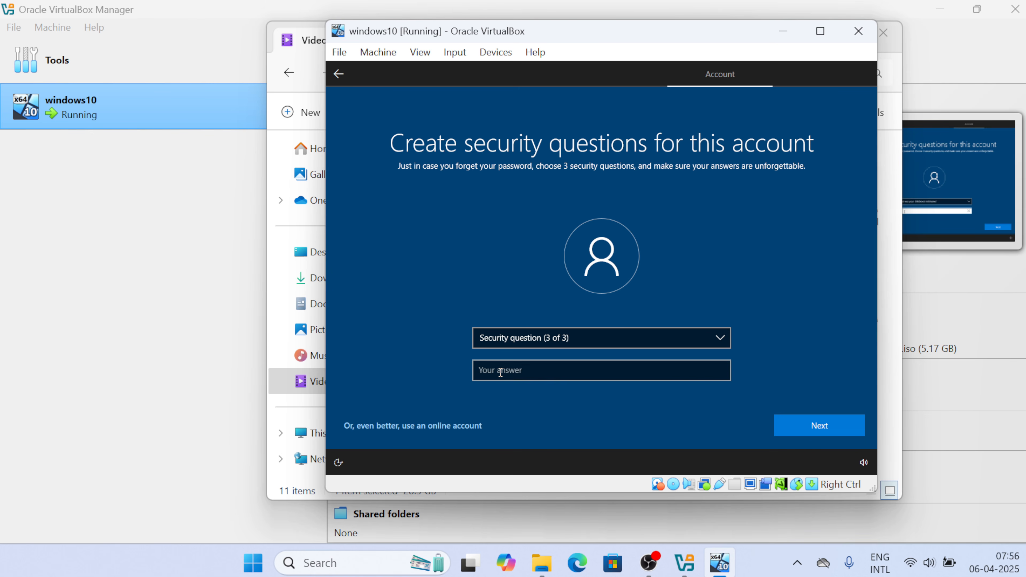
Choose the first school security question, answer it, and finish the account step
click(522, 339)
click(519, 384)
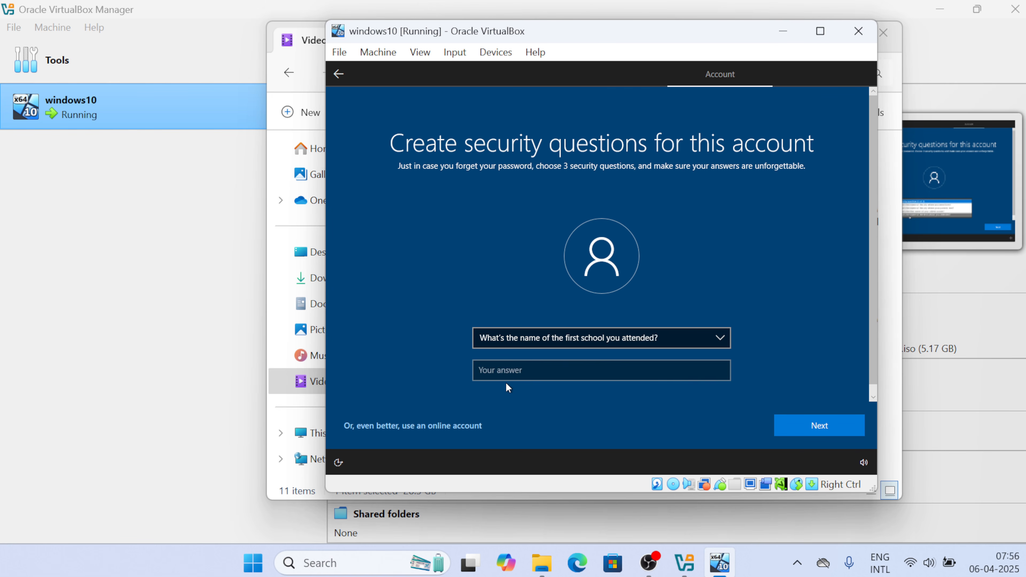
click(497, 372)
text(xyz)
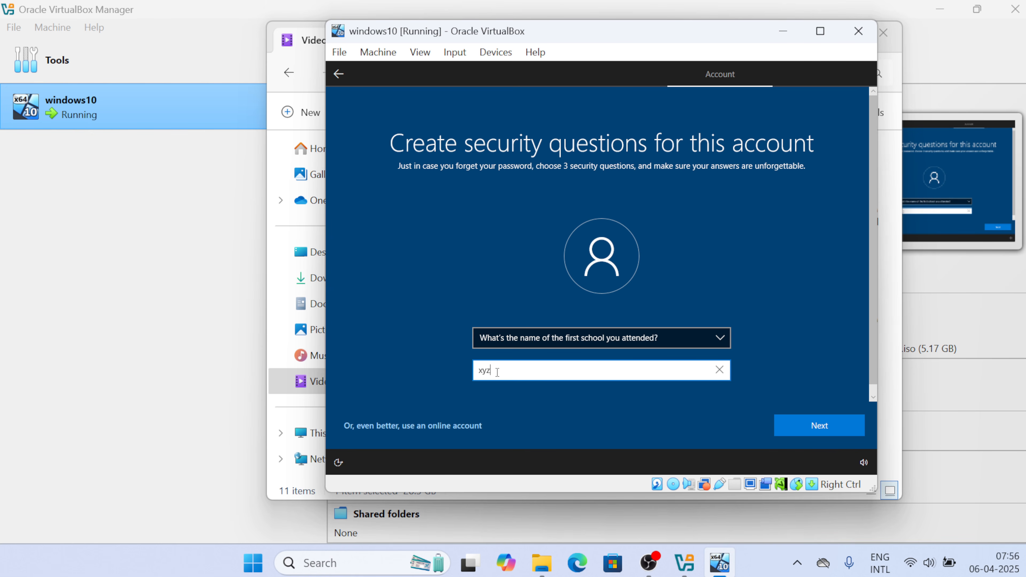
key(Return)
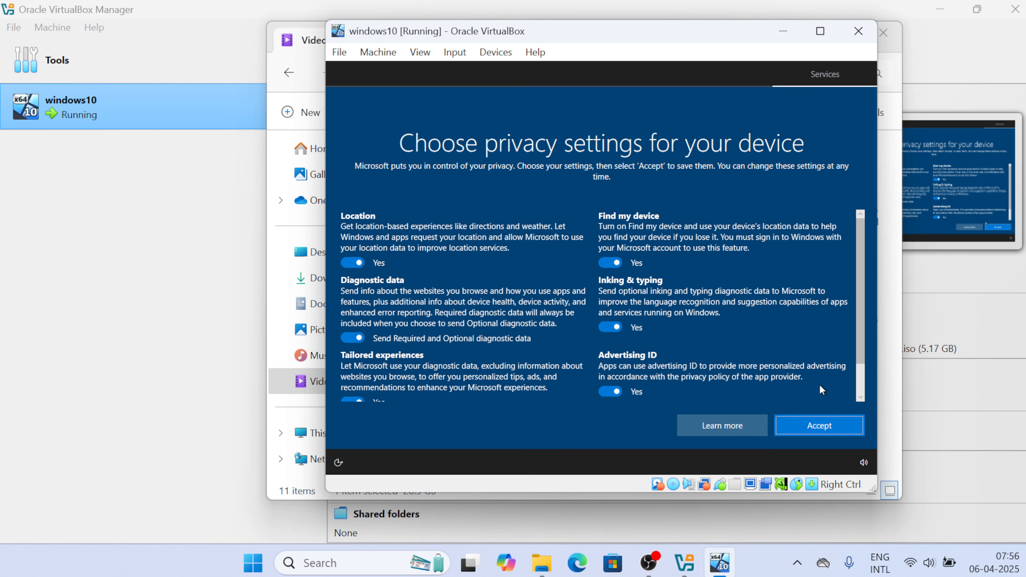
Accept the default privacy settings and choose Not now for Cortana
click(818, 436)
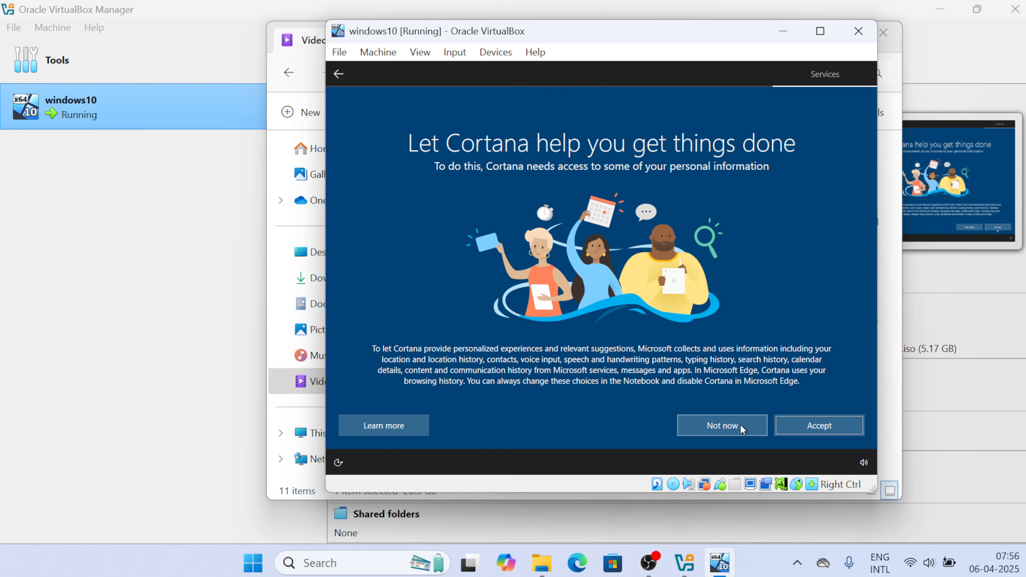
click(739, 428)
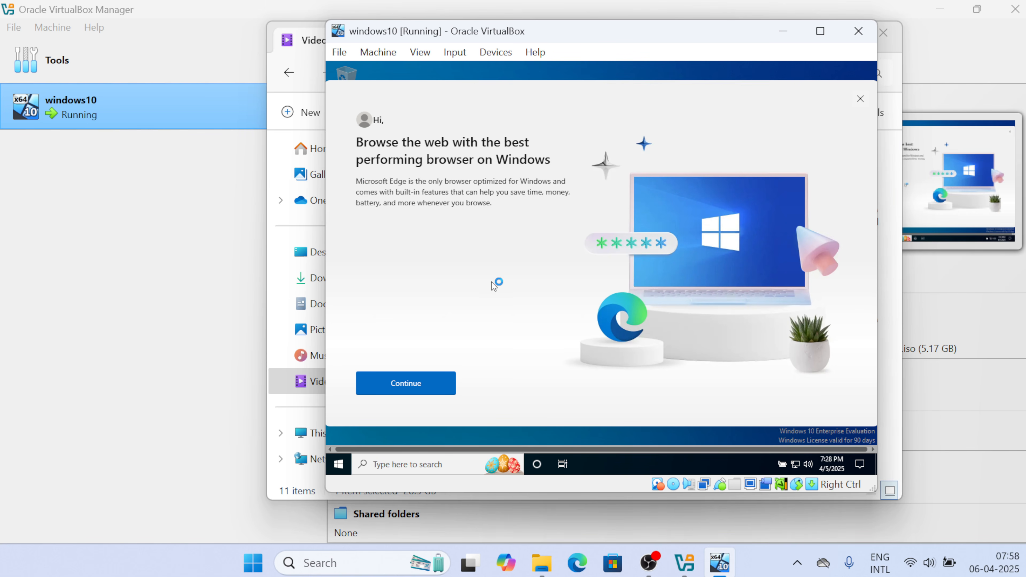
Close the Edge promo, maximize the windows10 VM window, and insert the Guest Additions CD image from Devices
click(860, 99)
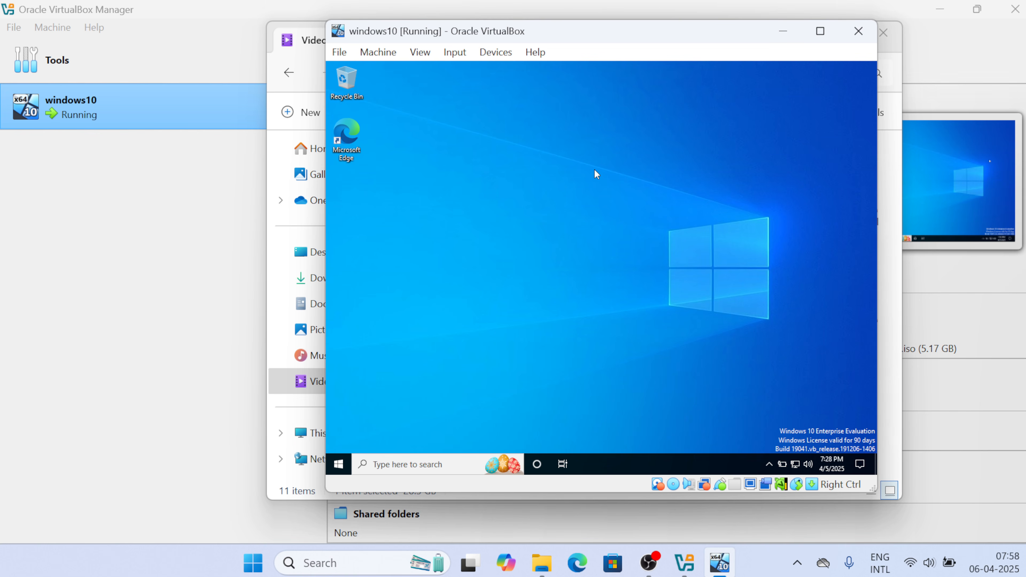
click(820, 31)
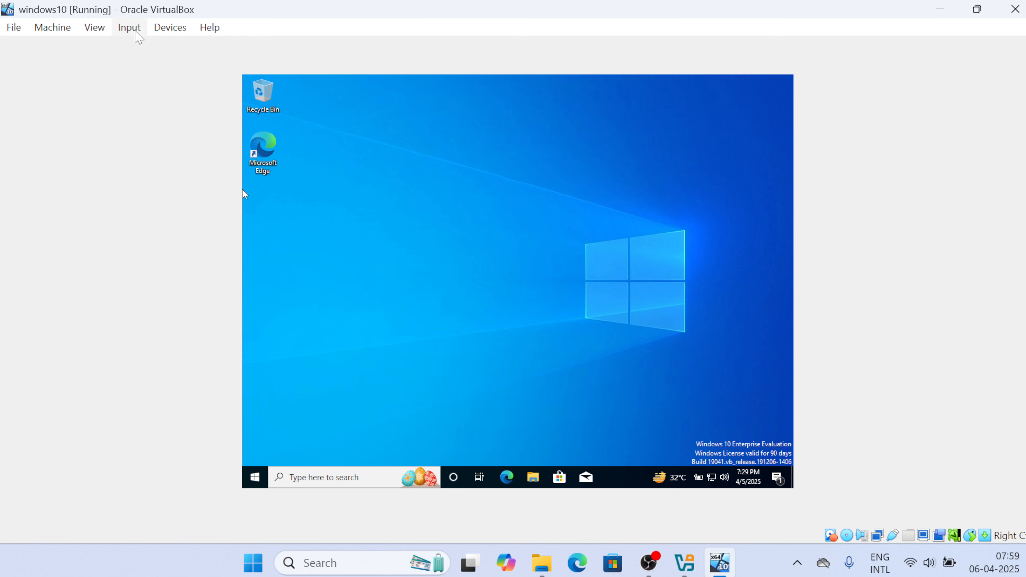
click(135, 31)
mouse_move(163, 32)
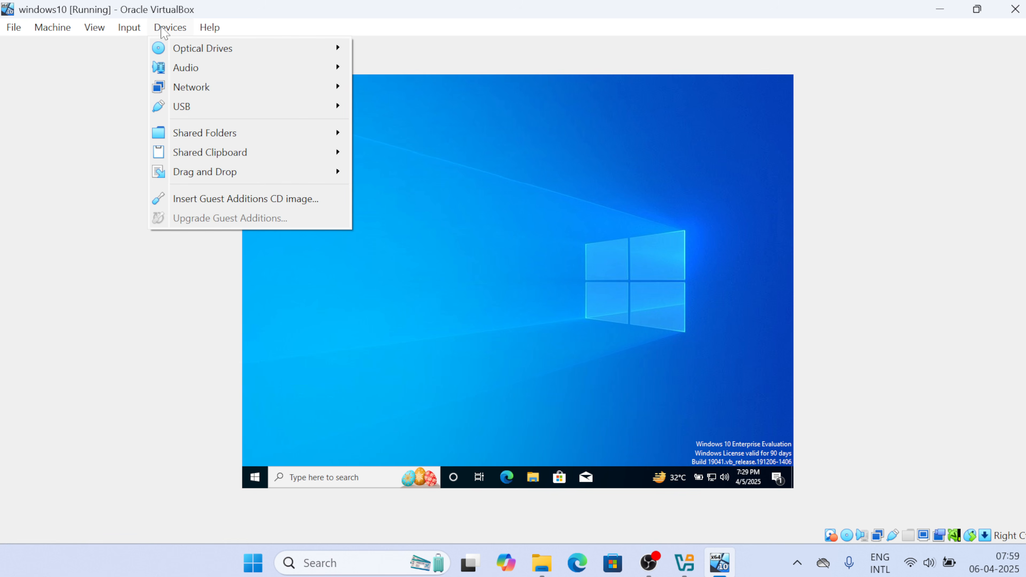
click(208, 200)
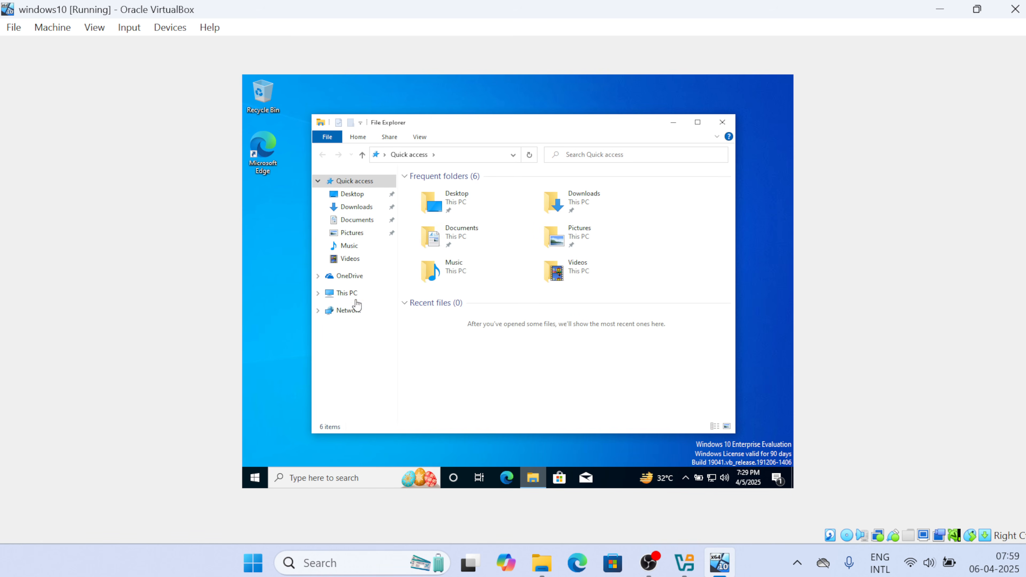
Go to This PC and open CD Drive (D:) VirtualBox Guest Additions
click(349, 295)
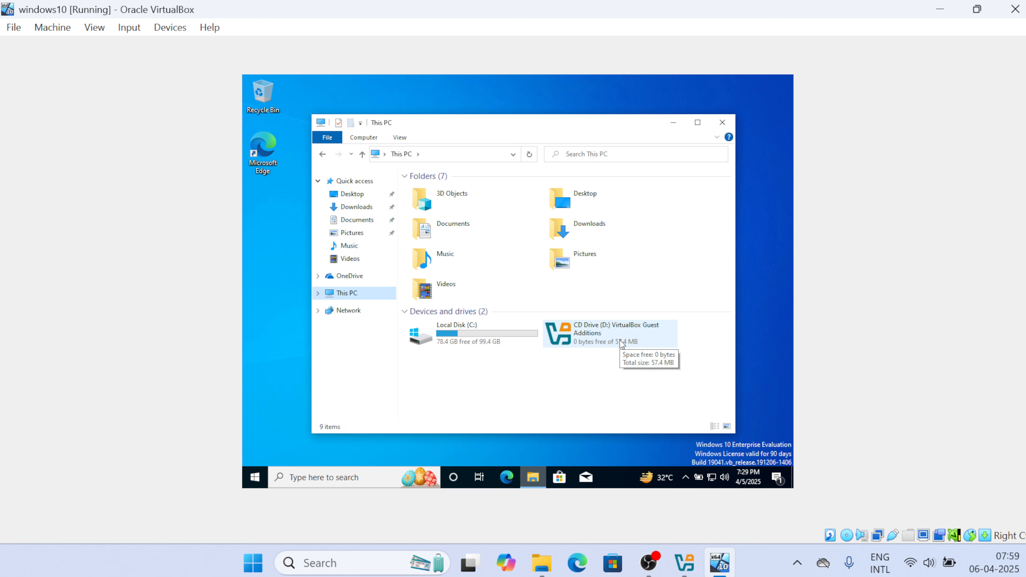
click(600, 331)
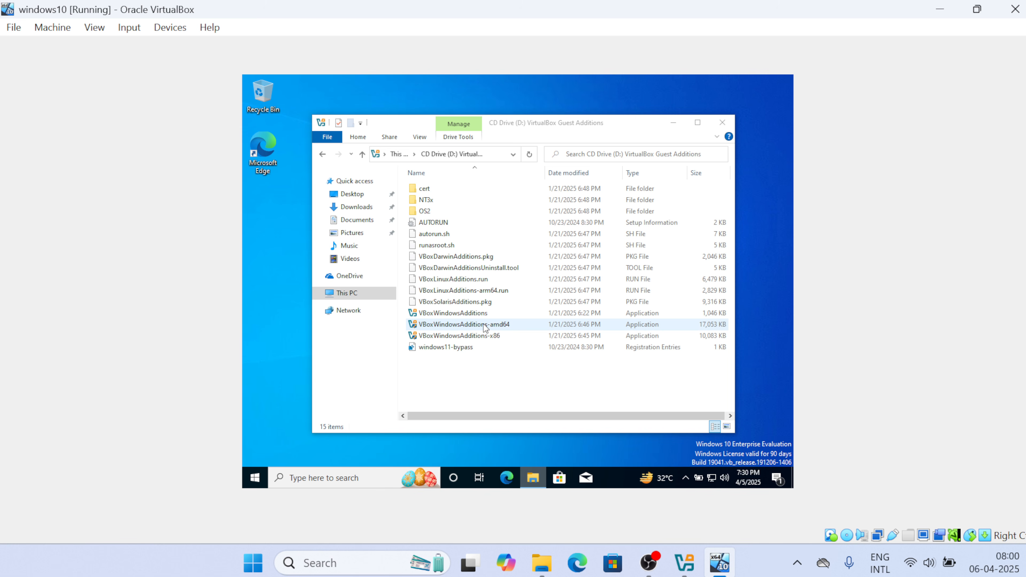
Run VBoxWindowsAdditions-amd64, allow it through UAC, and install with the default location and components
double_click(503, 323)
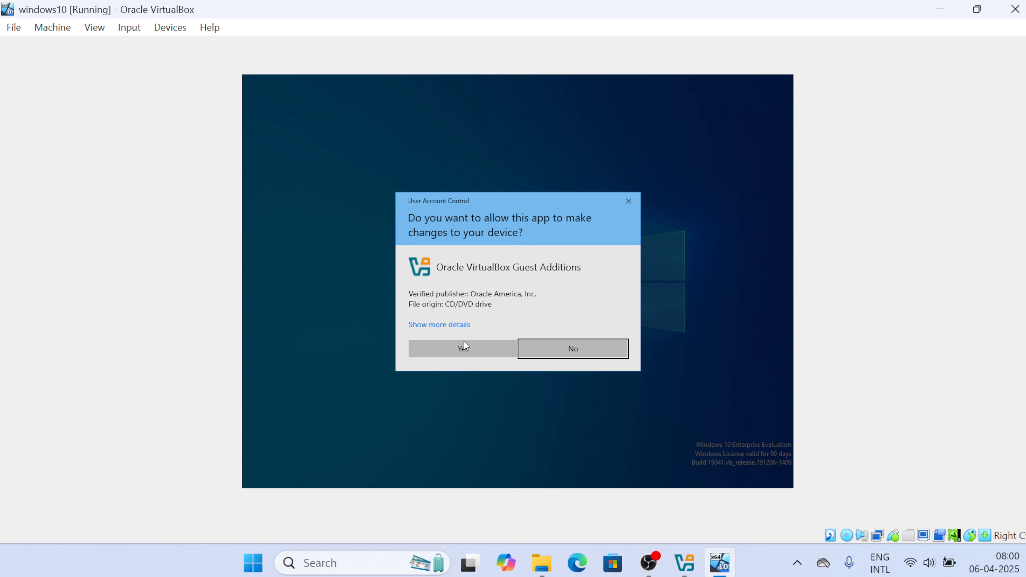
click(459, 347)
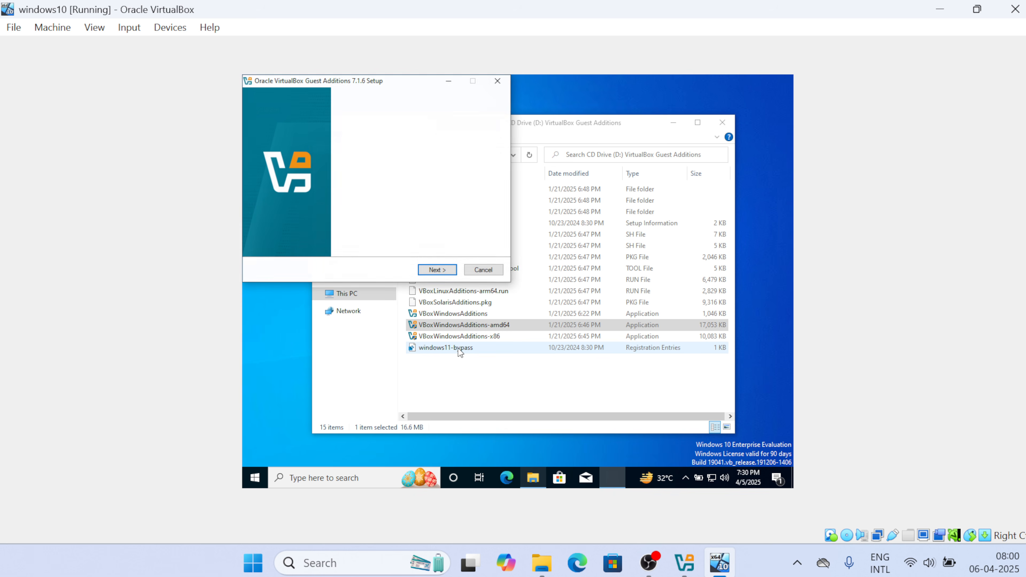
click(438, 270)
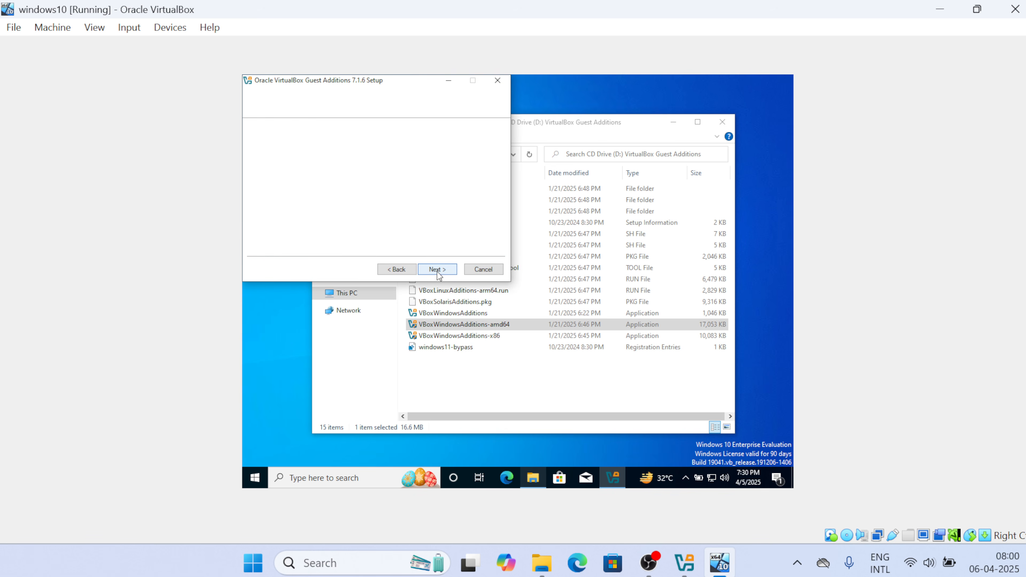
click(437, 272)
click(437, 272)
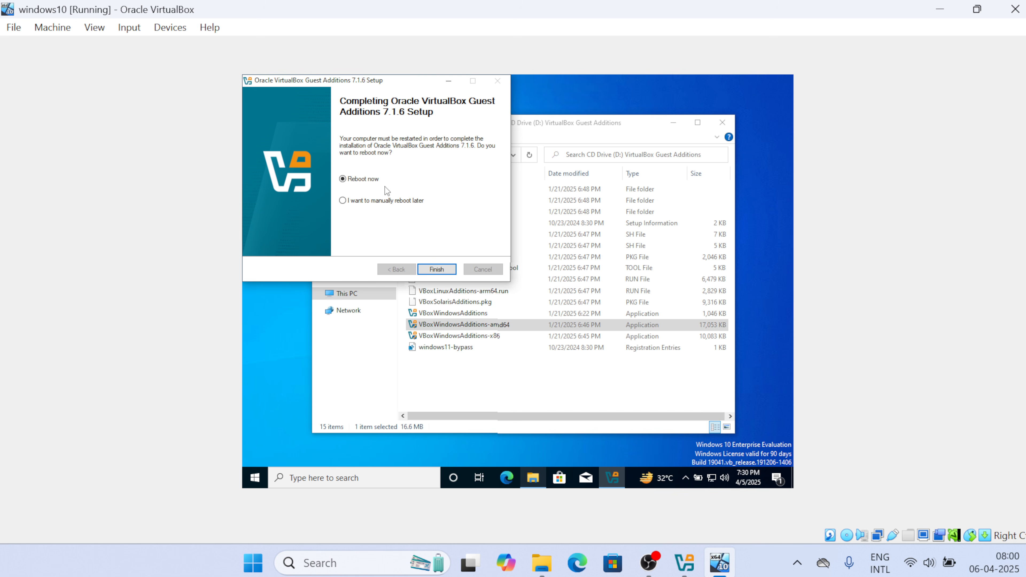
Reboot the guest, sign in with the account password, and maximize the VM window
click(433, 269)
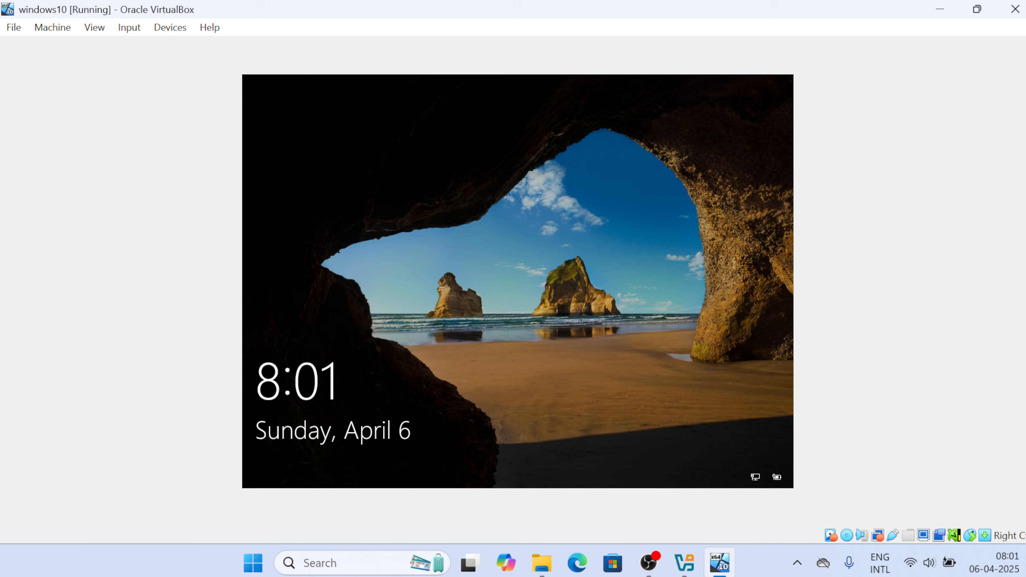
key(Return)
text(••)
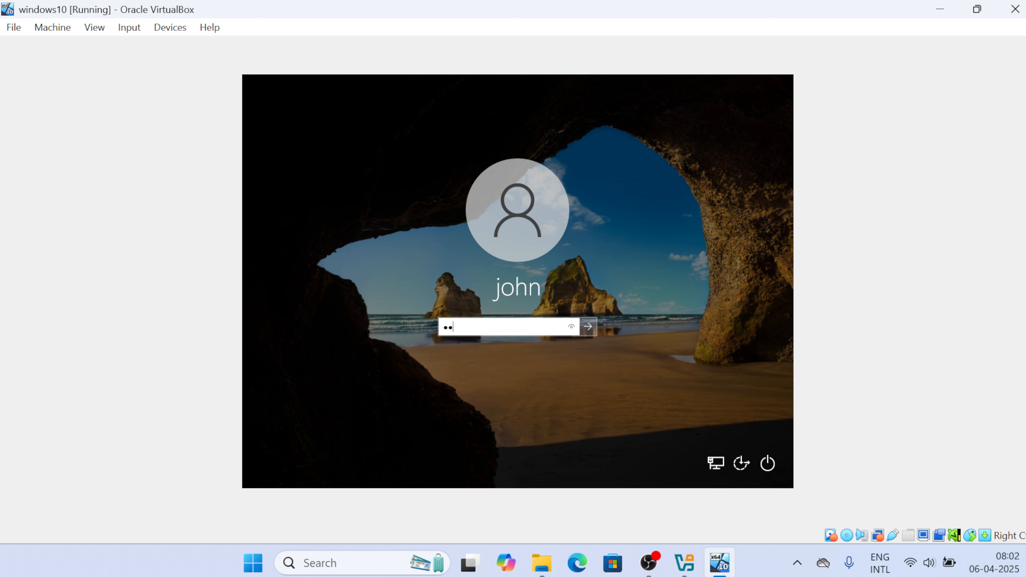
text(•••••)
key(Return)
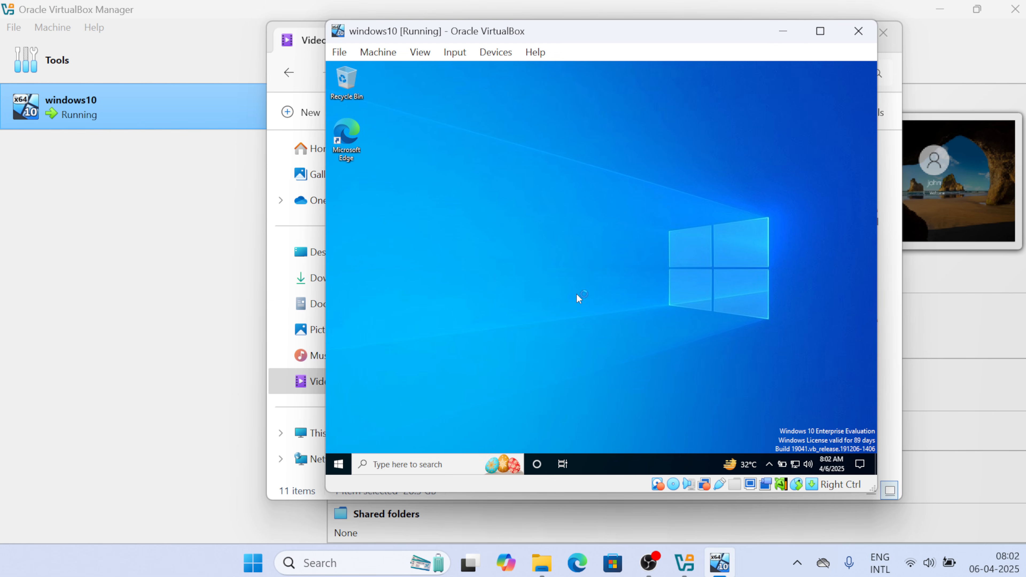
click(820, 32)
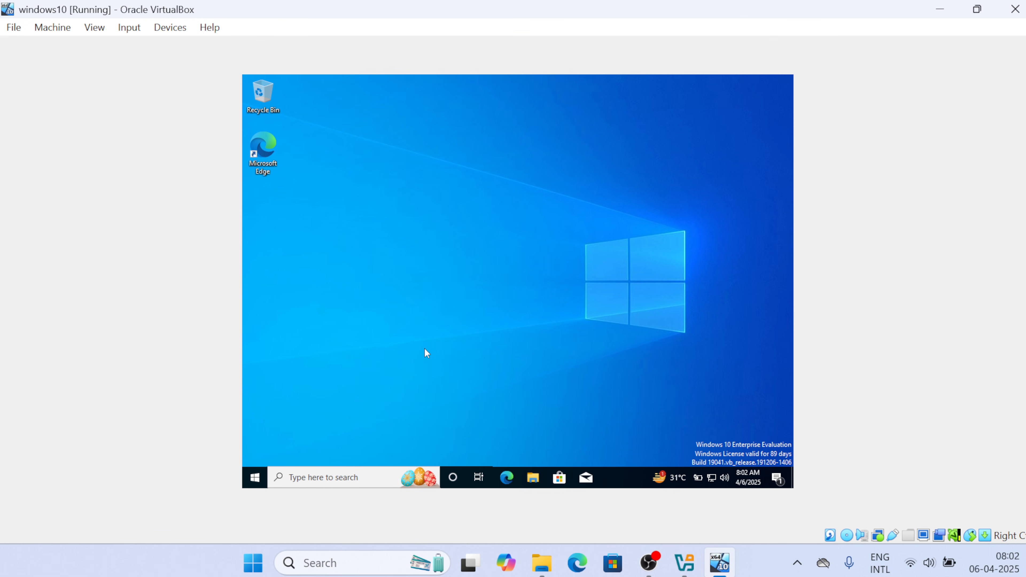
Switch the windows10 guest to full-screen mode, then minimize it and return to VirtualBox Manager
click(96, 28)
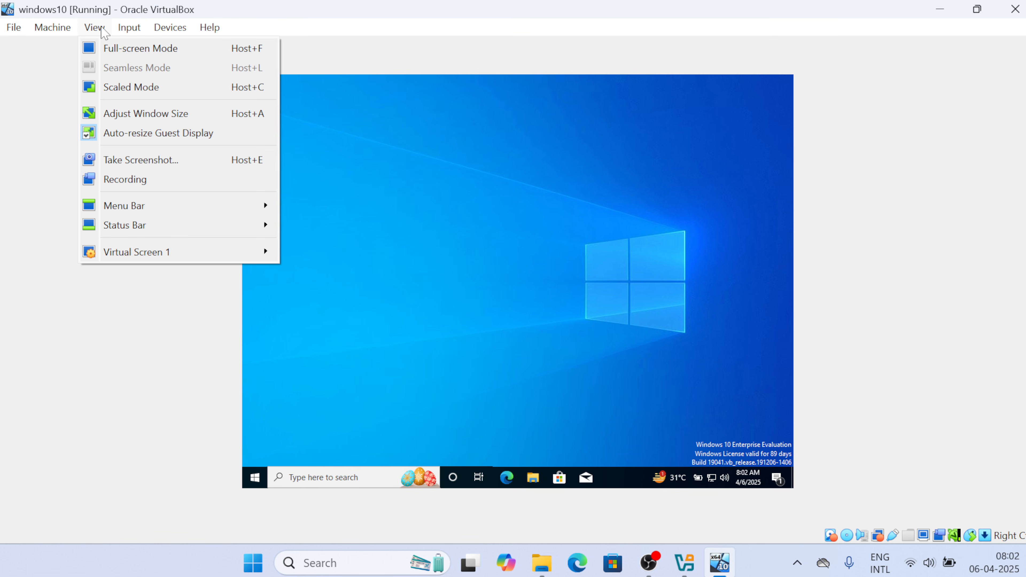
click(121, 47)
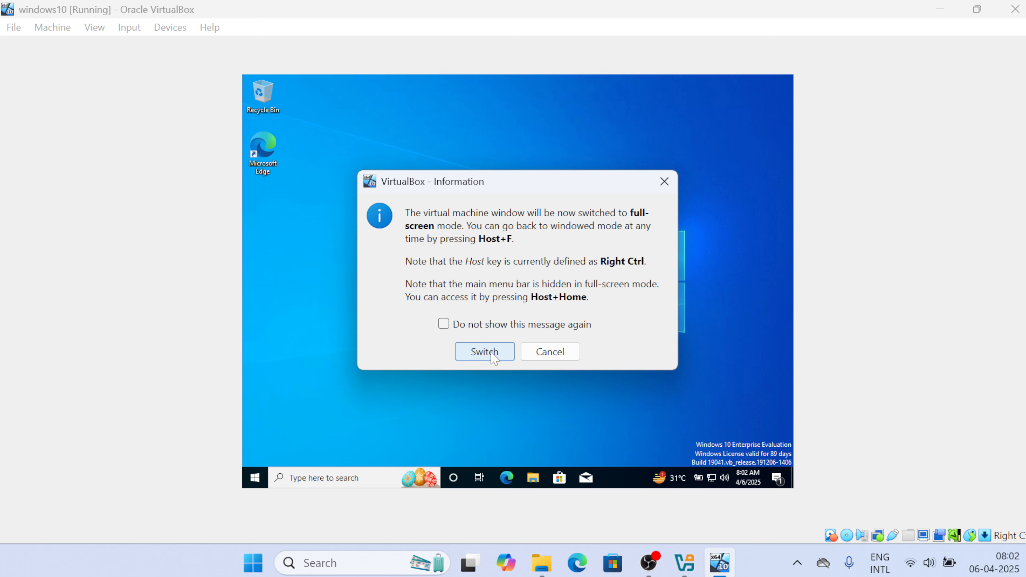
click(483, 353)
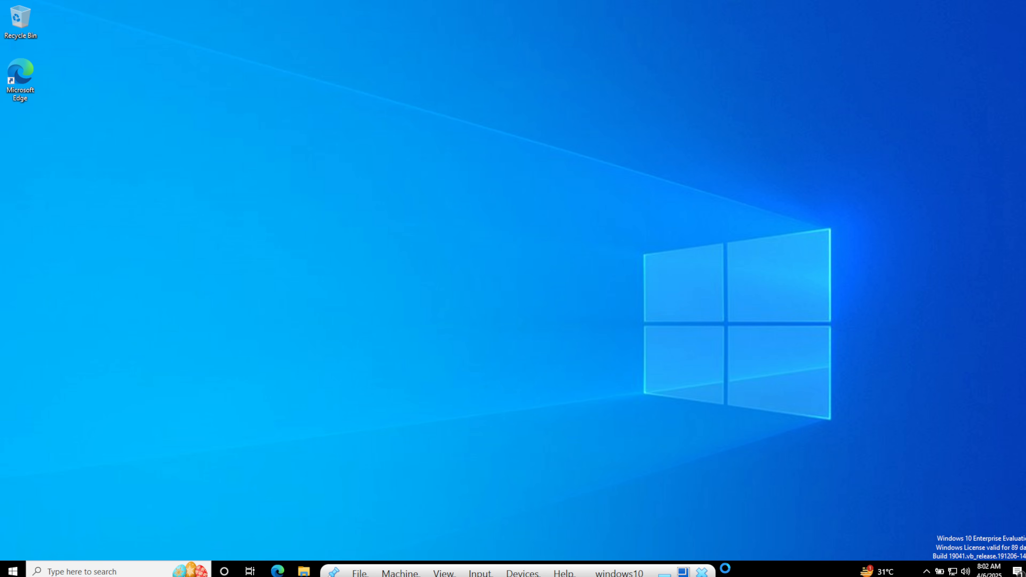
click(684, 572)
click(701, 564)
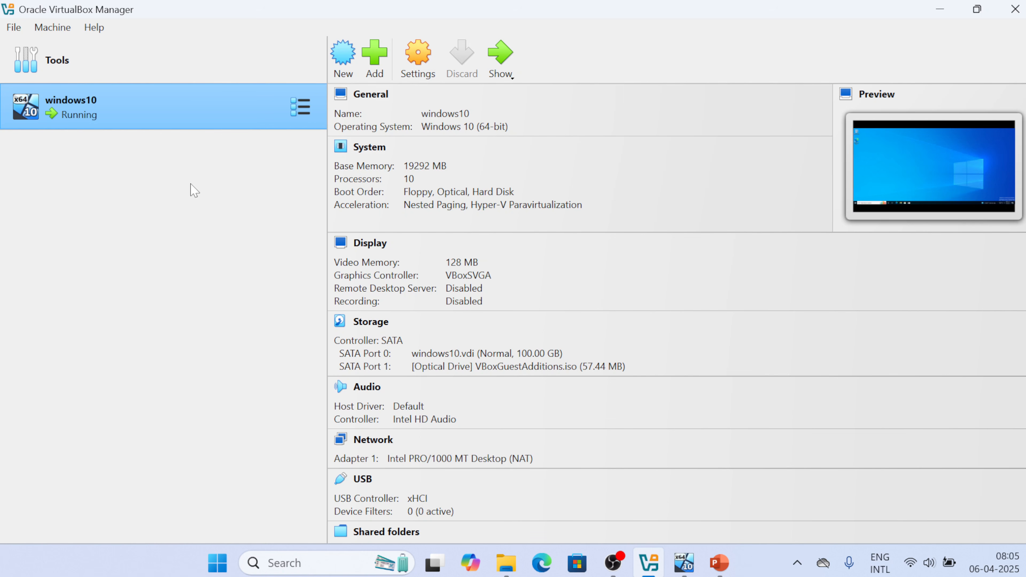
click(15, 28)
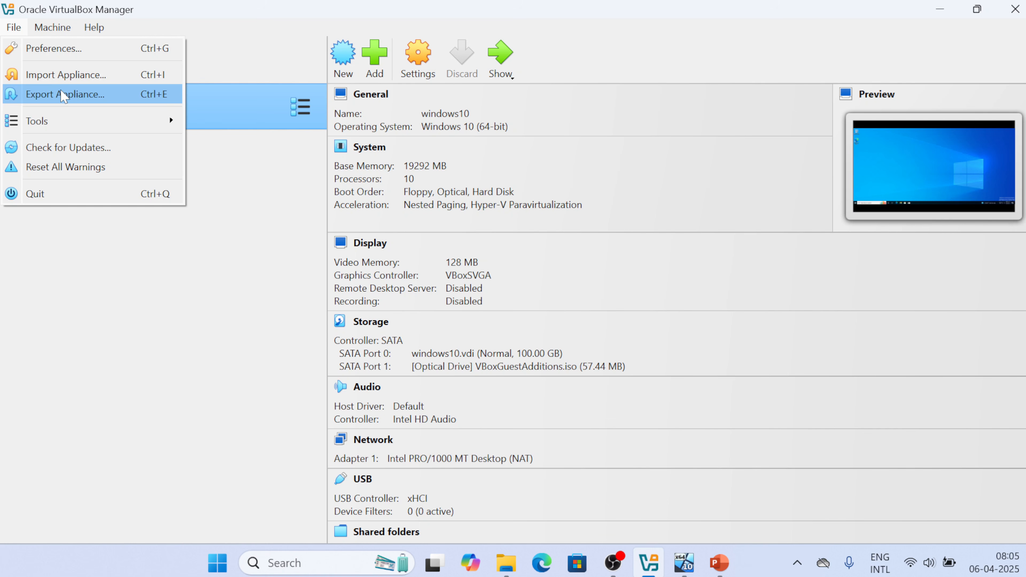
click(49, 32)
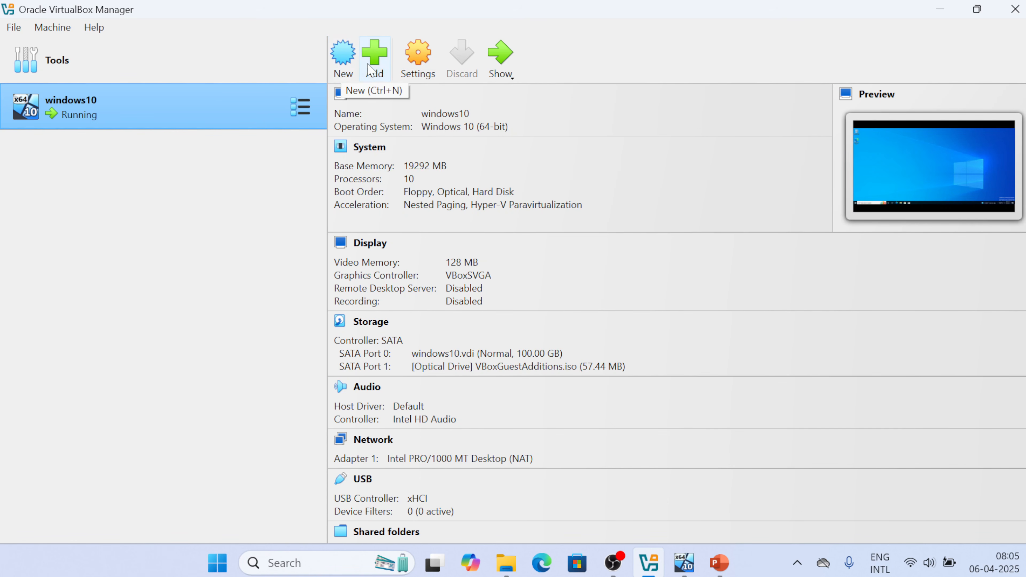
click(420, 75)
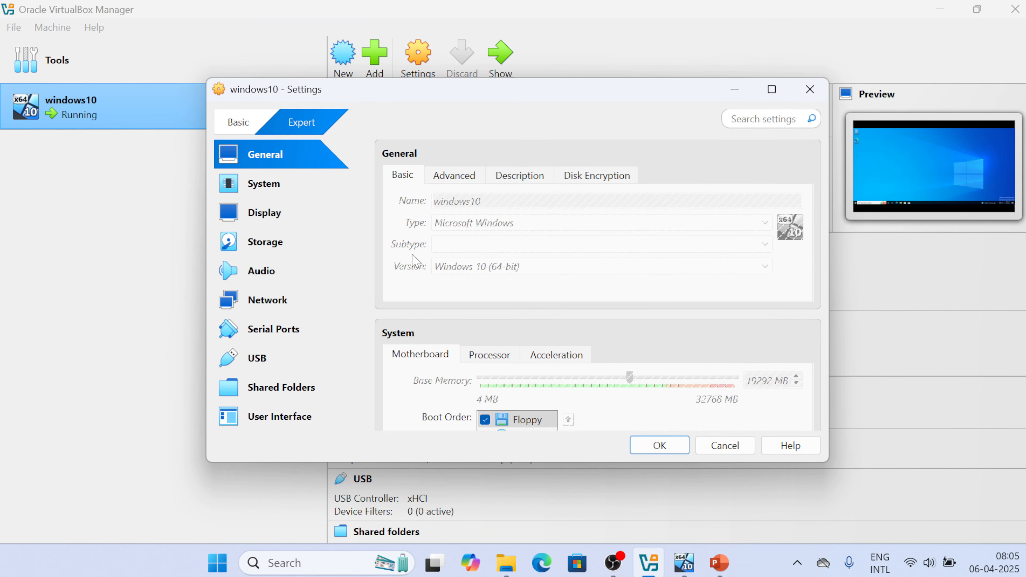
scroll(499, 265, down, 5)
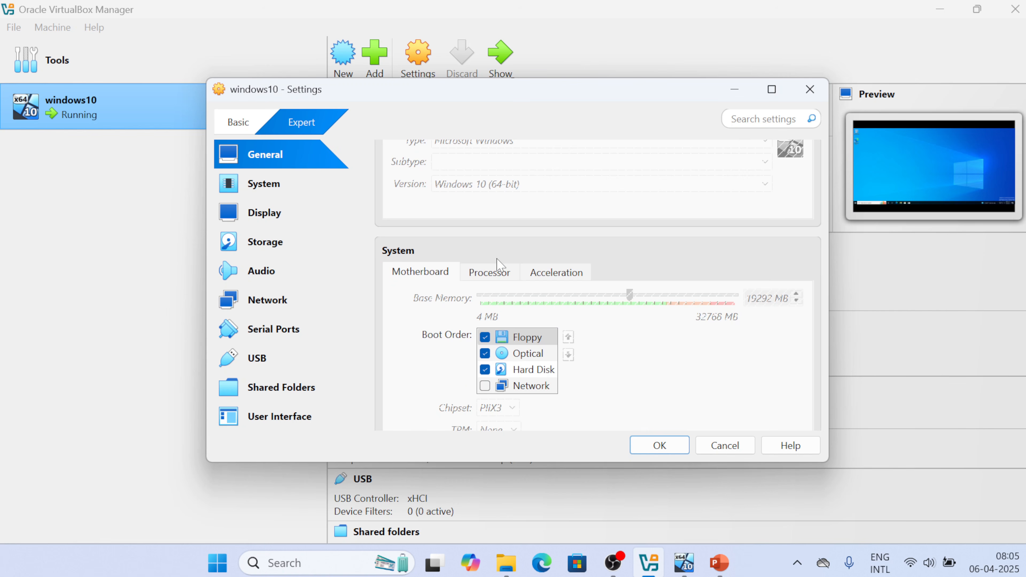
scroll(500, 264, up, 5)
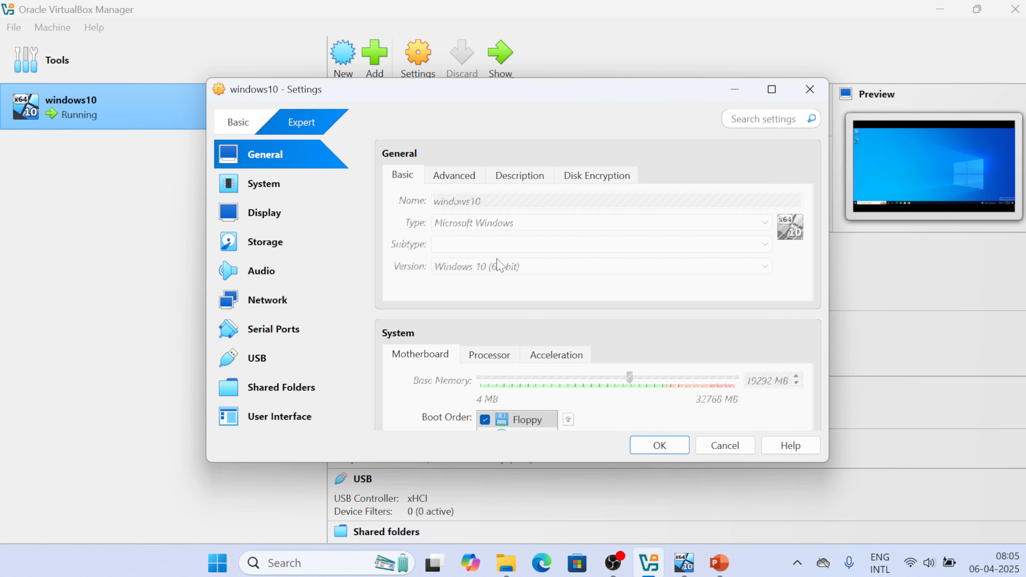
click(264, 187)
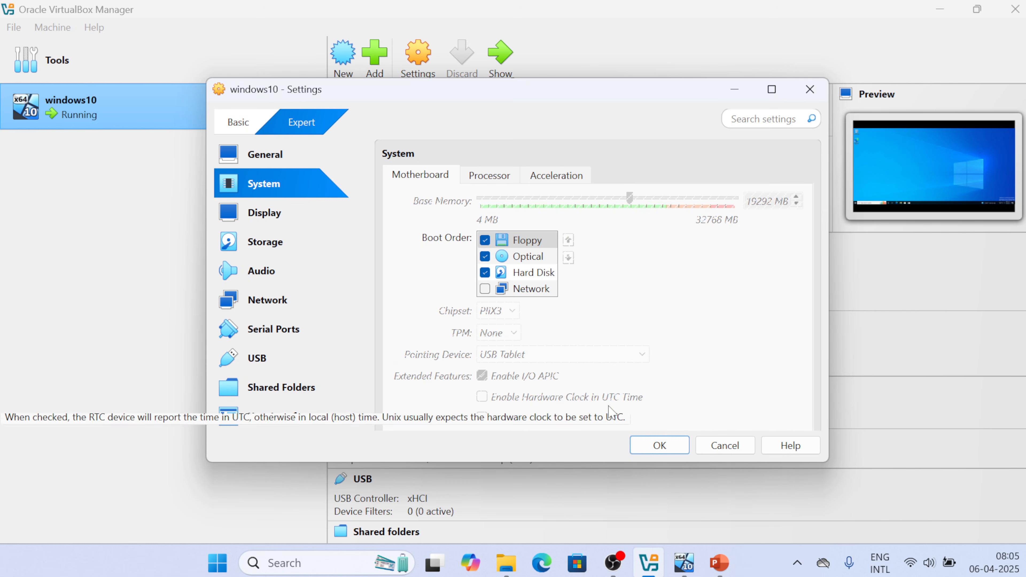
scroll(552, 350, down, 1)
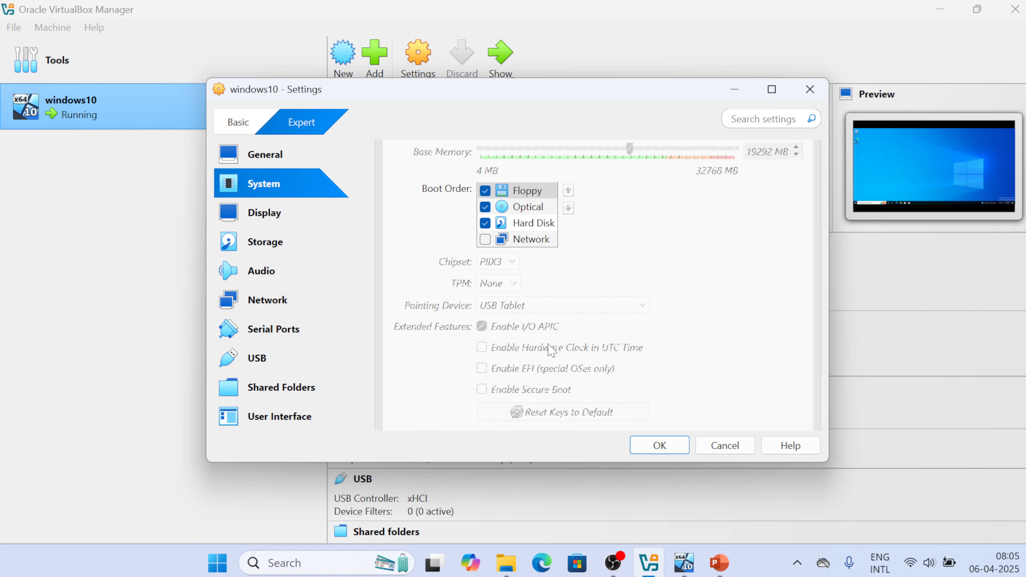
click(659, 445)
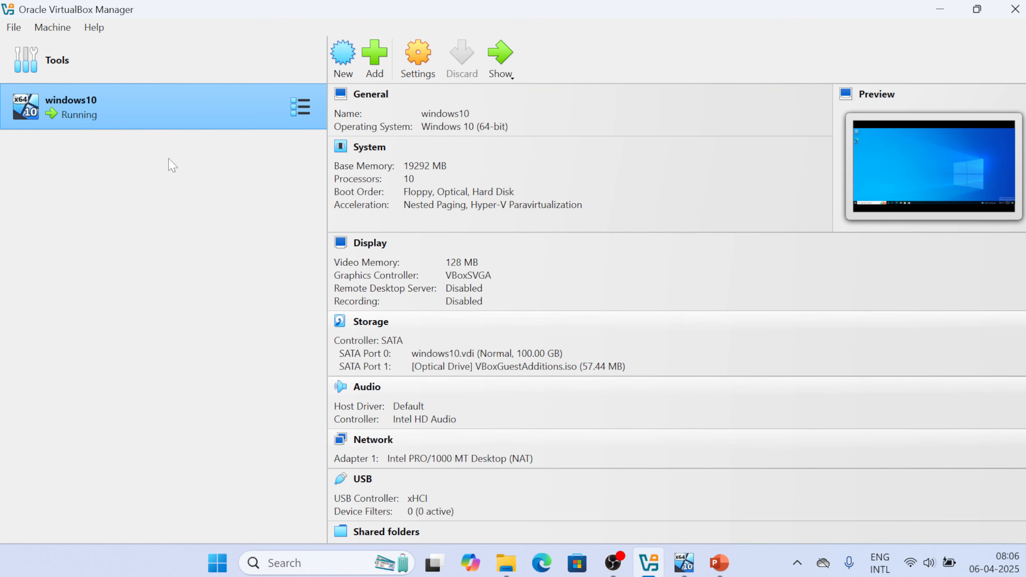
Power off the running windows10 VM
right_click(153, 112)
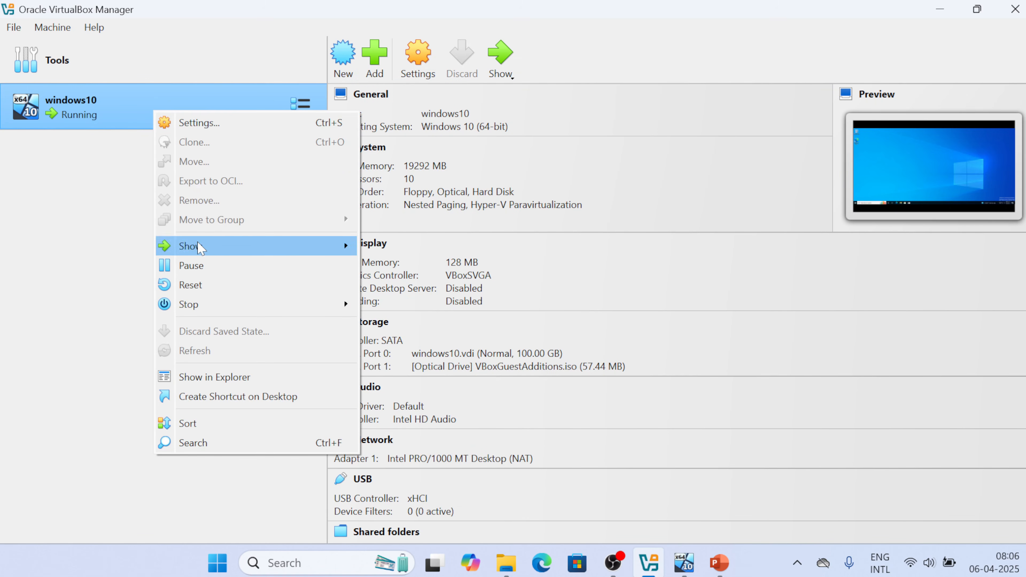
mouse_move(214, 306)
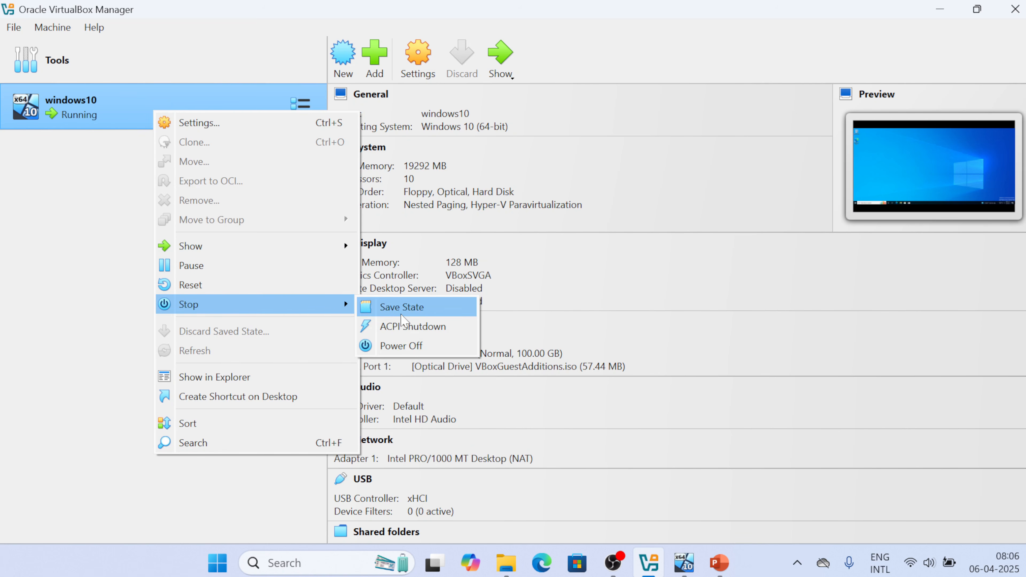
click(402, 345)
click(498, 347)
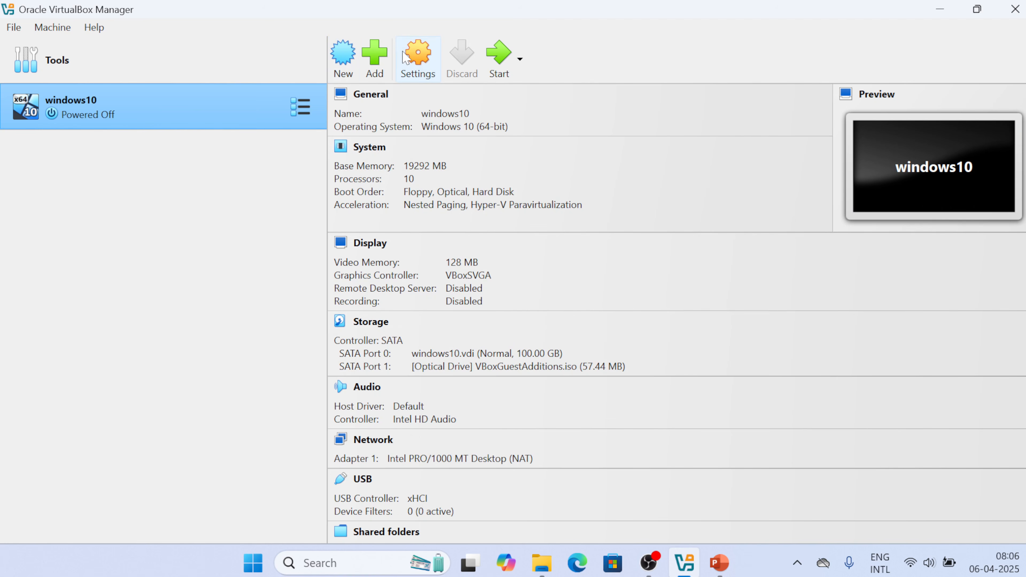
In windows10's System settings, set the paravirtualization interface to Hyper-V under Acceleration
click(405, 58)
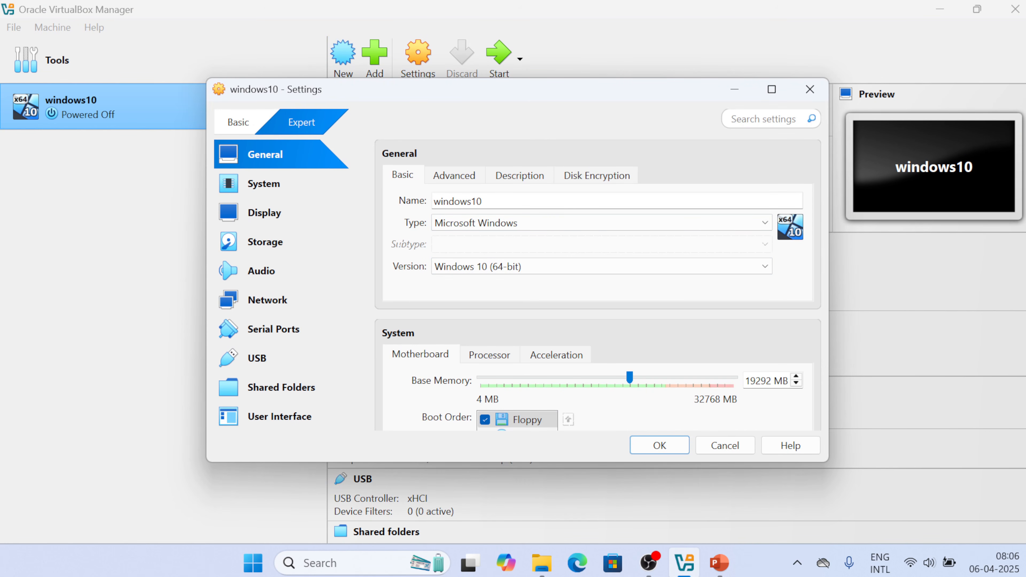
scroll(501, 256, down, 2)
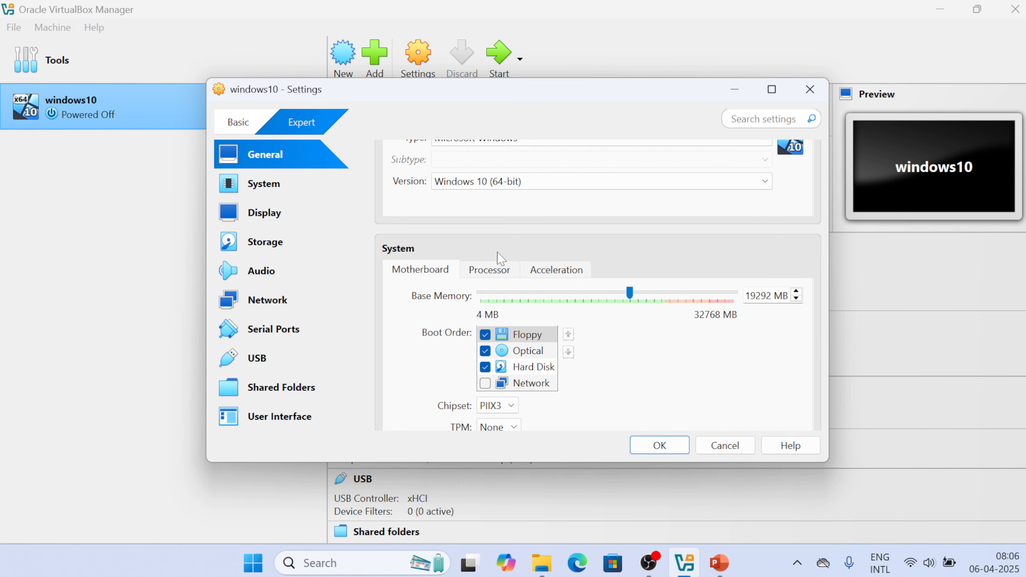
scroll(500, 257, down, 2)
scroll(614, 268, up, 1)
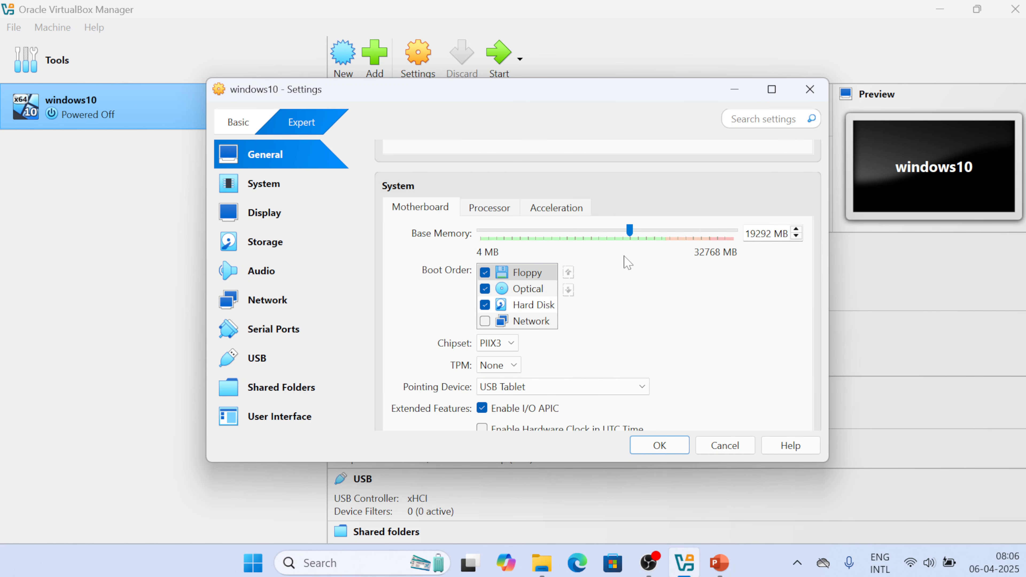
click(496, 209)
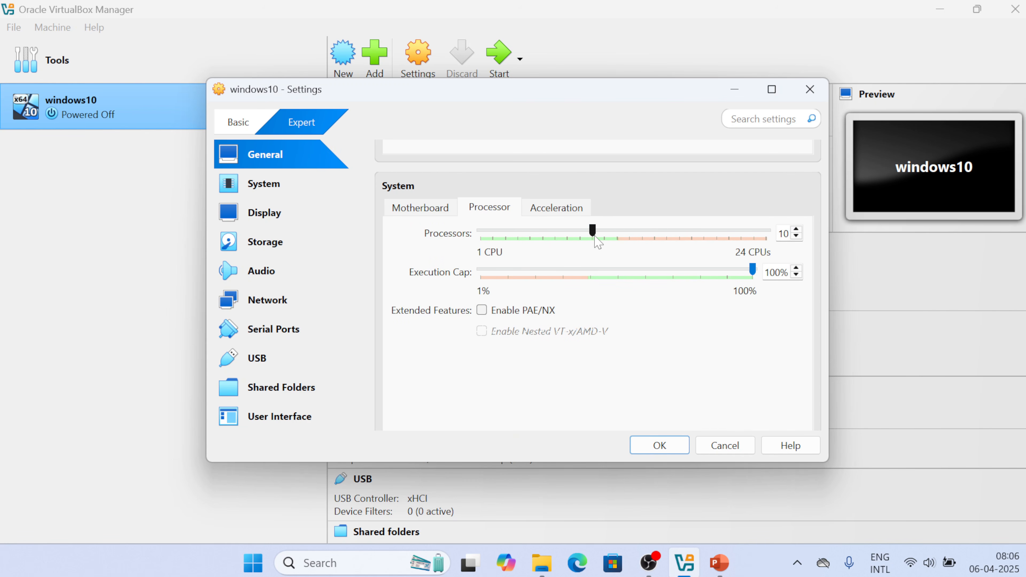
click(544, 211)
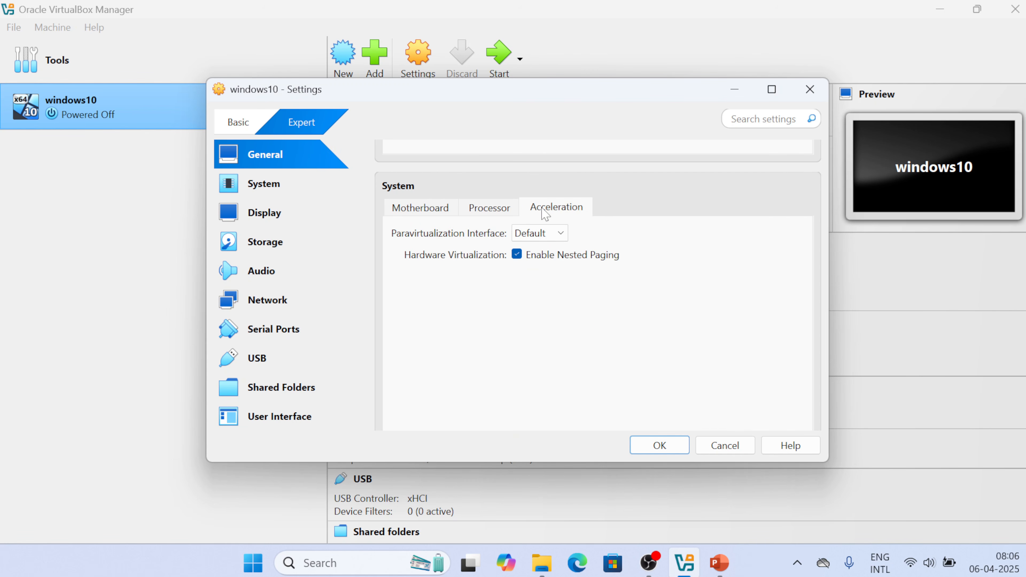
click(542, 234)
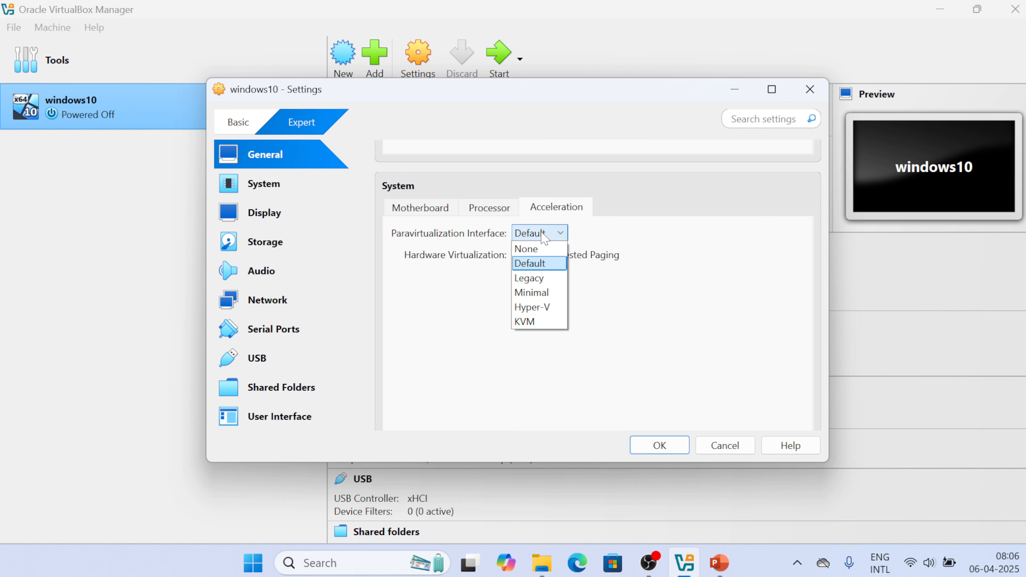
click(539, 308)
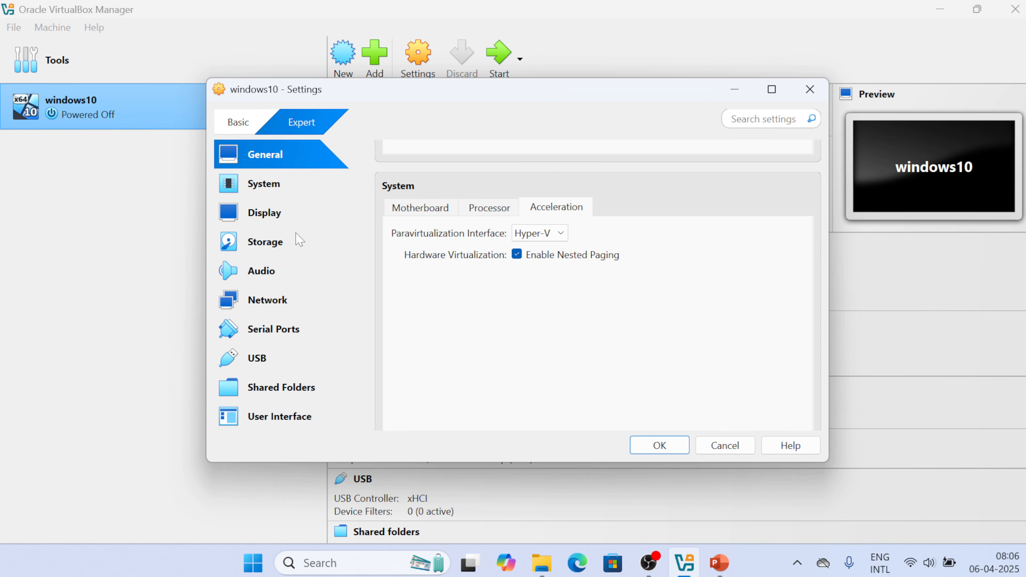
Show the attachment choices for Network Adapter 1, currently attached to NAT
click(278, 237)
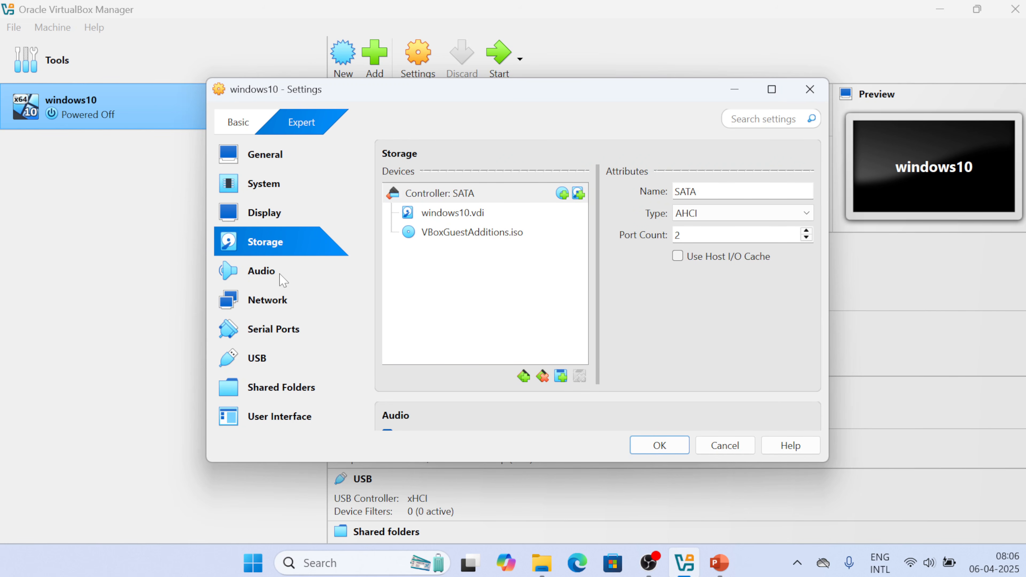
click(273, 303)
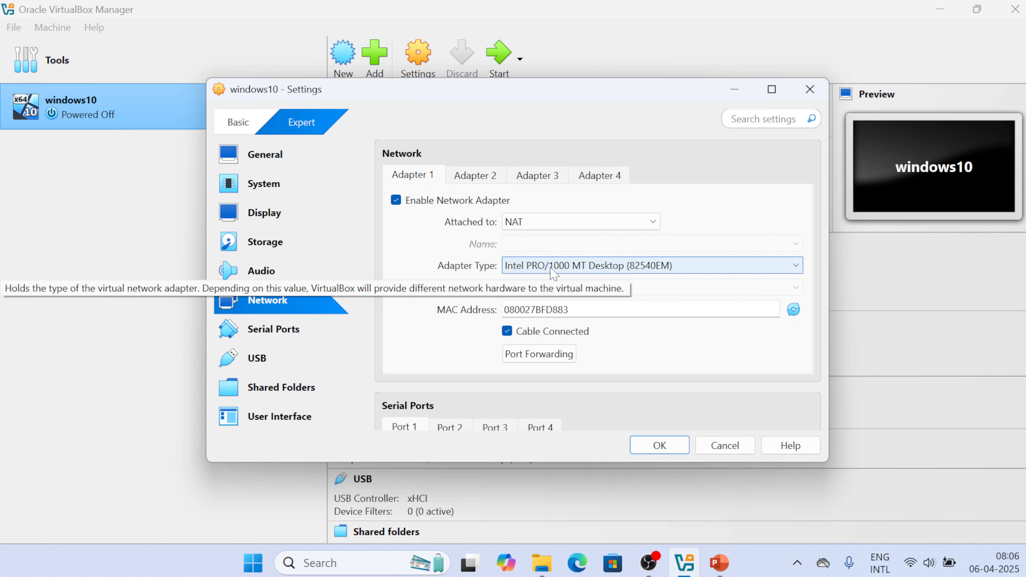
click(558, 225)
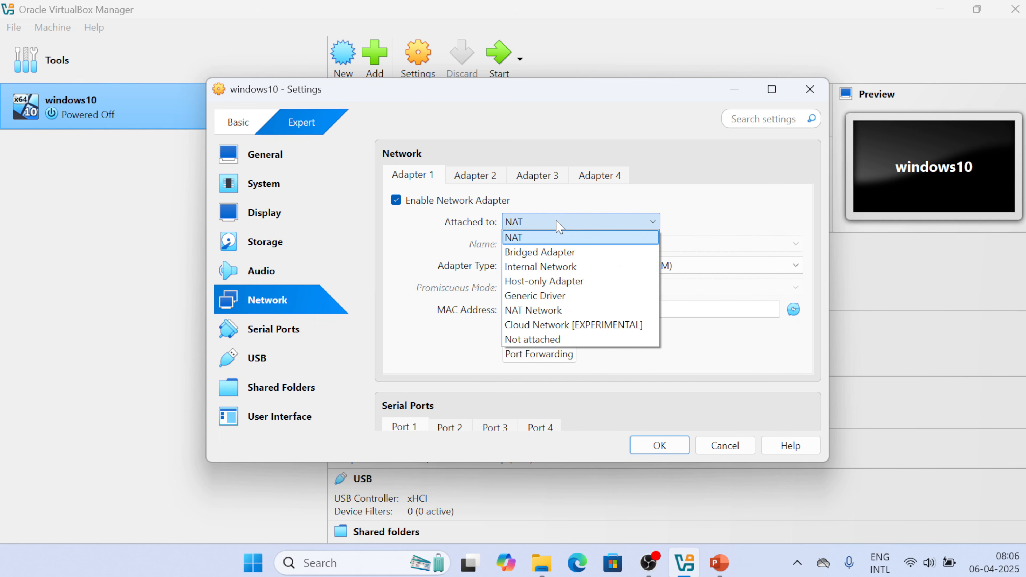
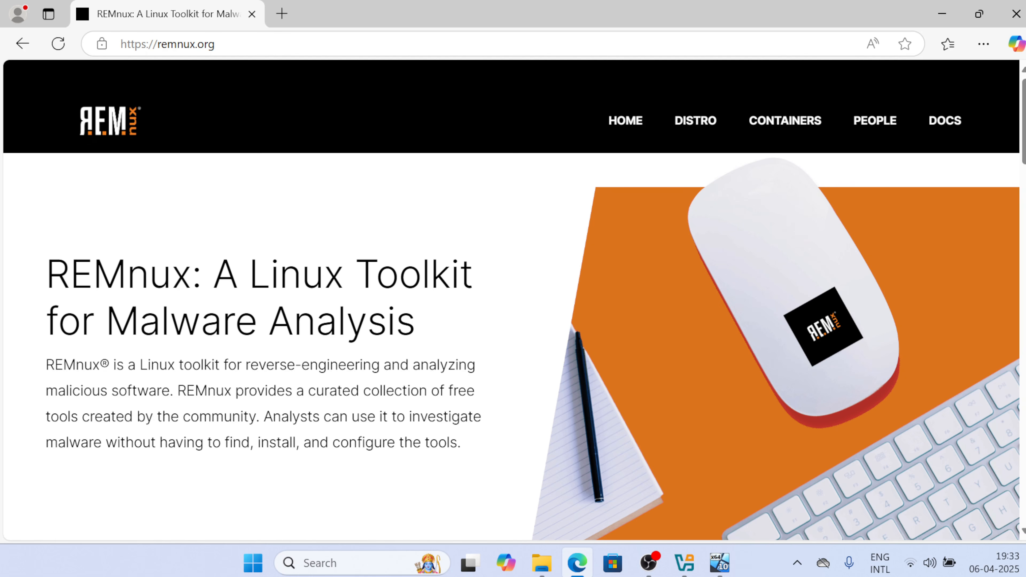
Open REMnux's Get the Virtual Appliance docs and show the VirtualBox OVA download option
scroll(538, 479, down, 10)
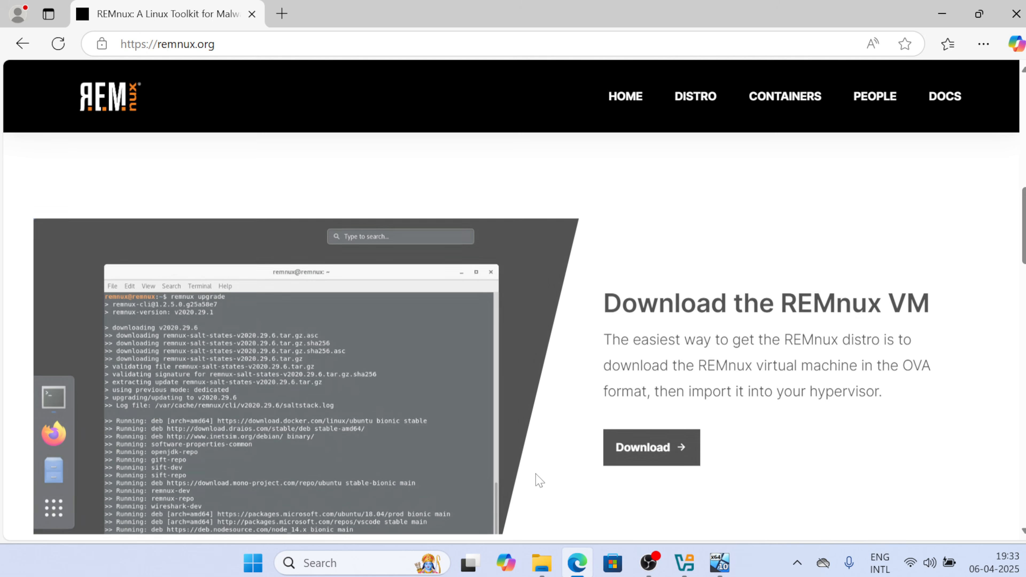
scroll(538, 480, down, 2)
click(654, 355)
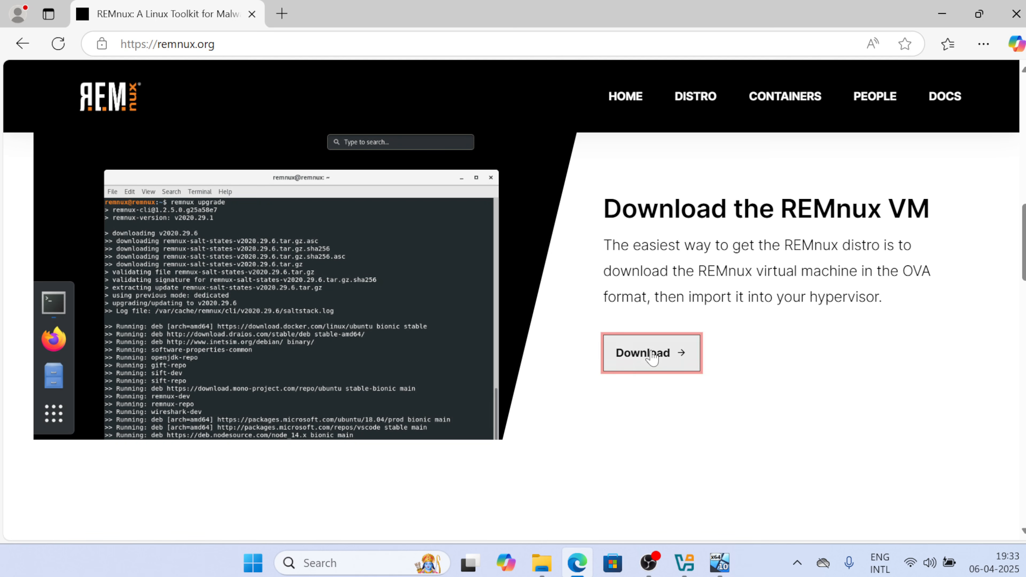
scroll(654, 355, down, 10)
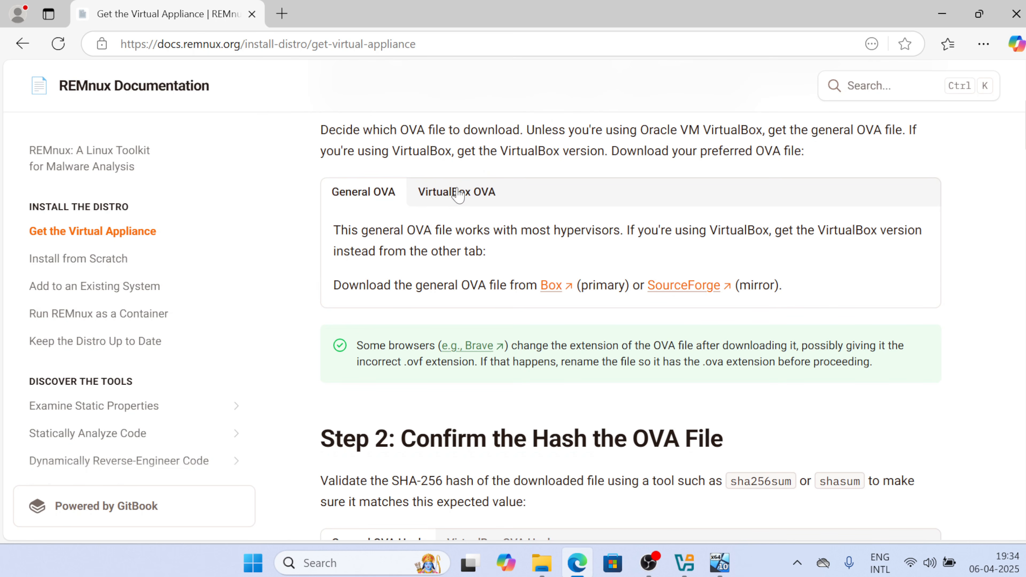
click(458, 194)
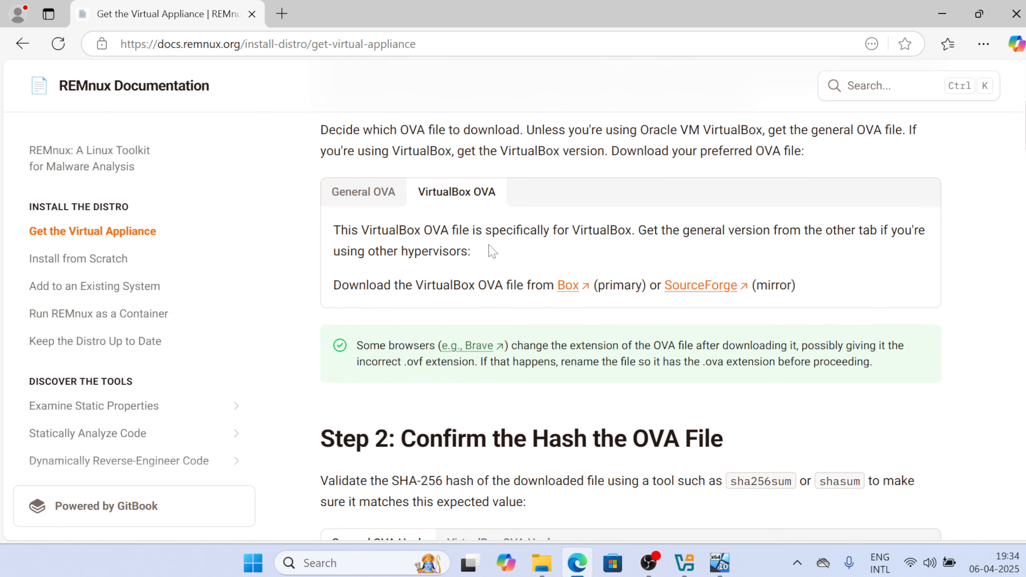
scroll(493, 252, down, 2)
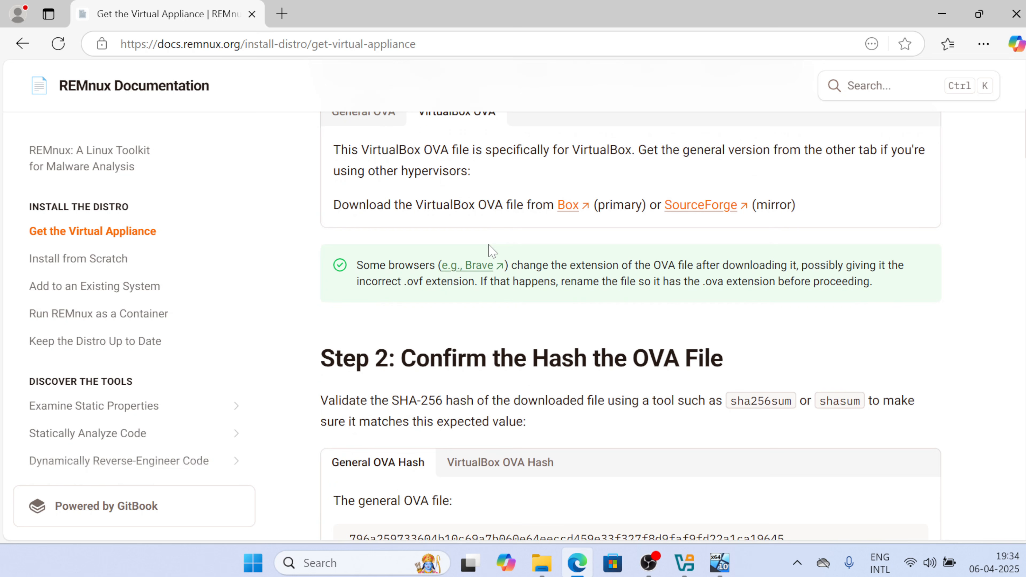
scroll(489, 252, up, 1)
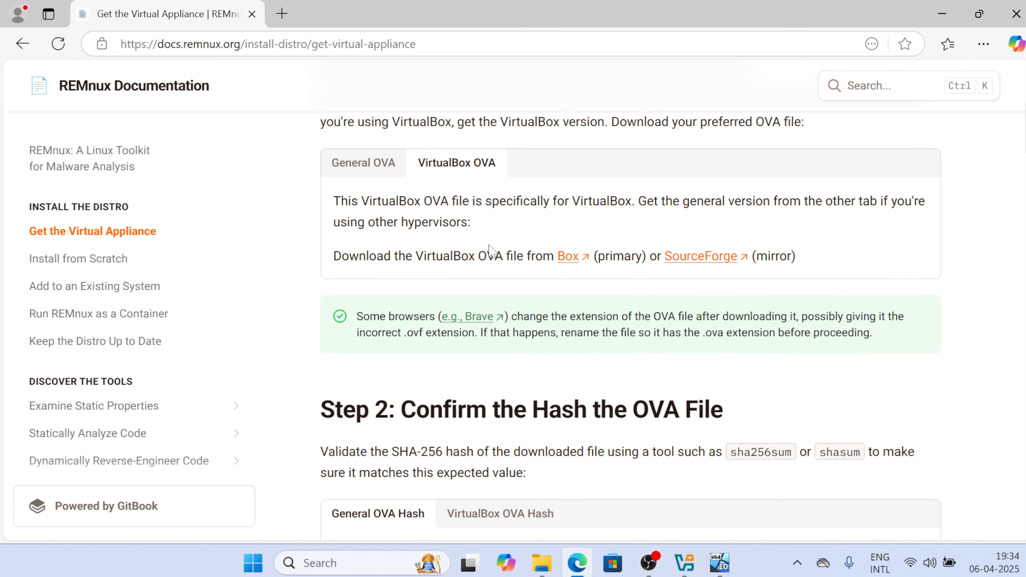
scroll(490, 252, down, 9)
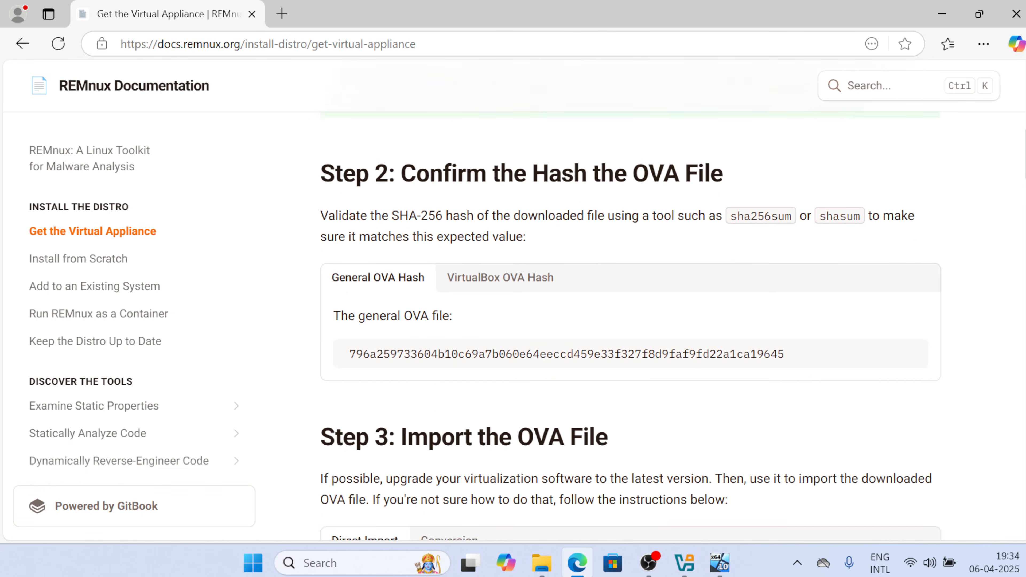
scroll(491, 251, down, 2)
scroll(491, 250, up, 17)
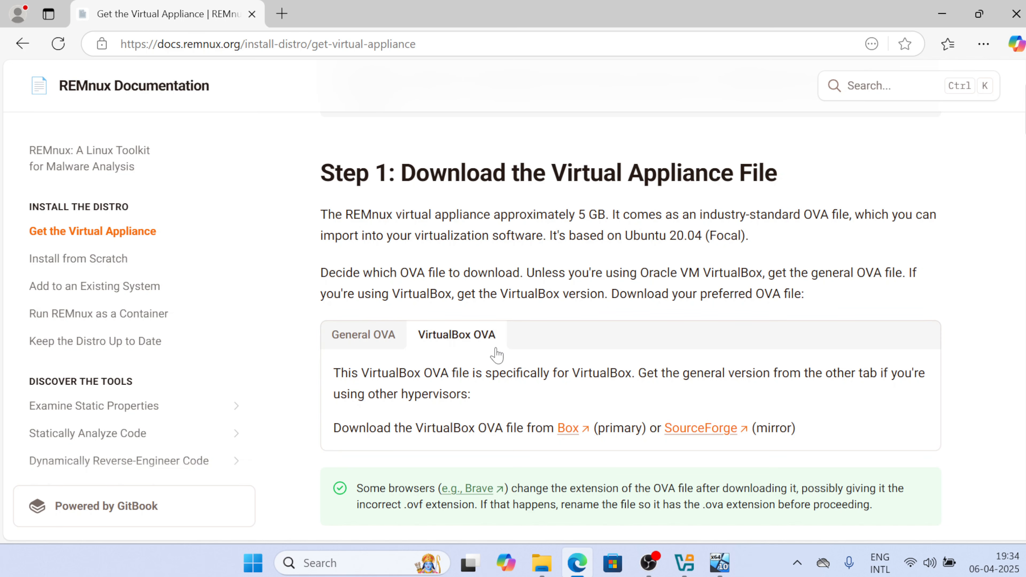
Download remnux-v7-focal-virtualbox.ova (4.6 GB) from the Box link, then return to the docs page
click(568, 431)
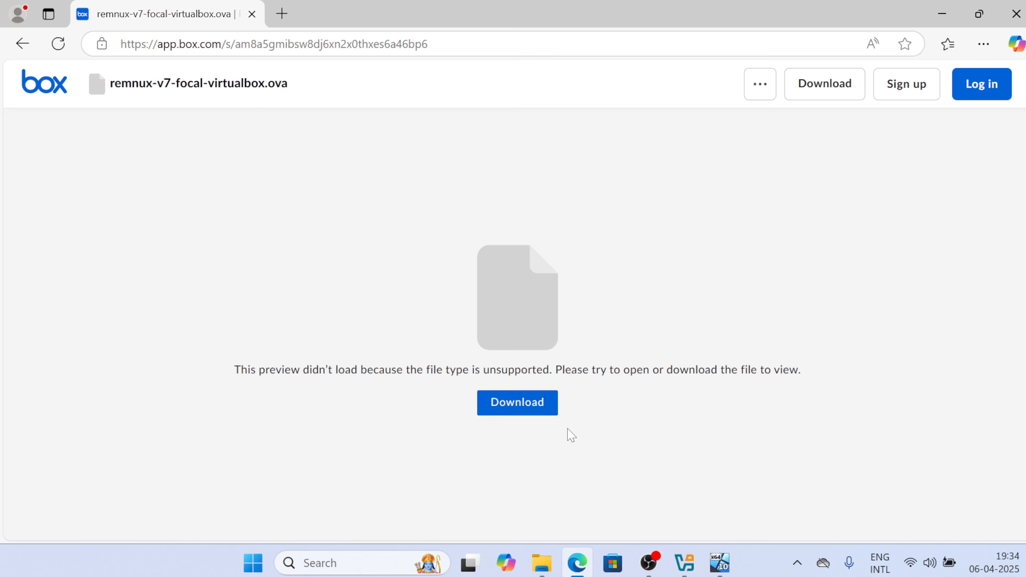
click(519, 404)
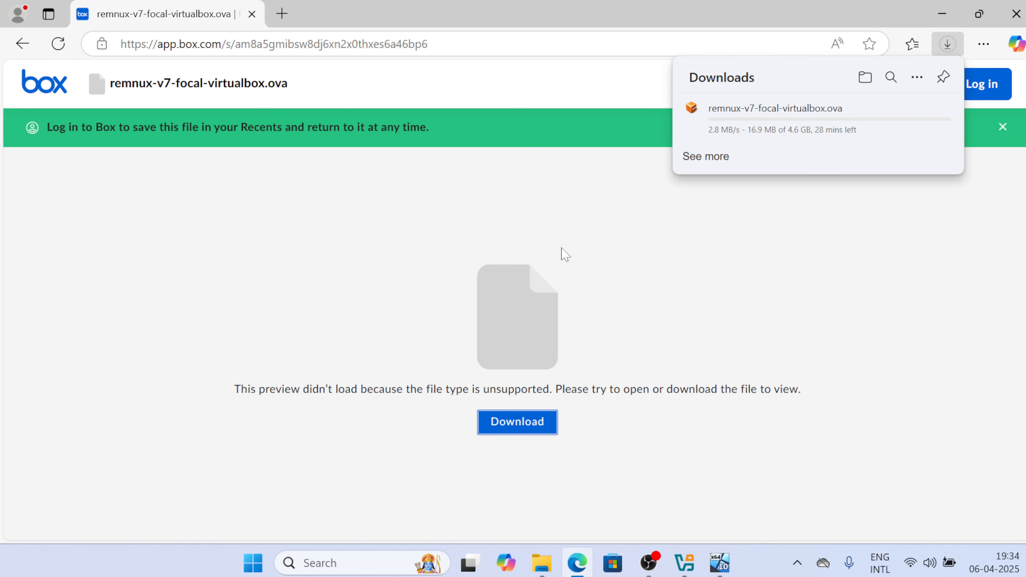
mouse_move(827, 140)
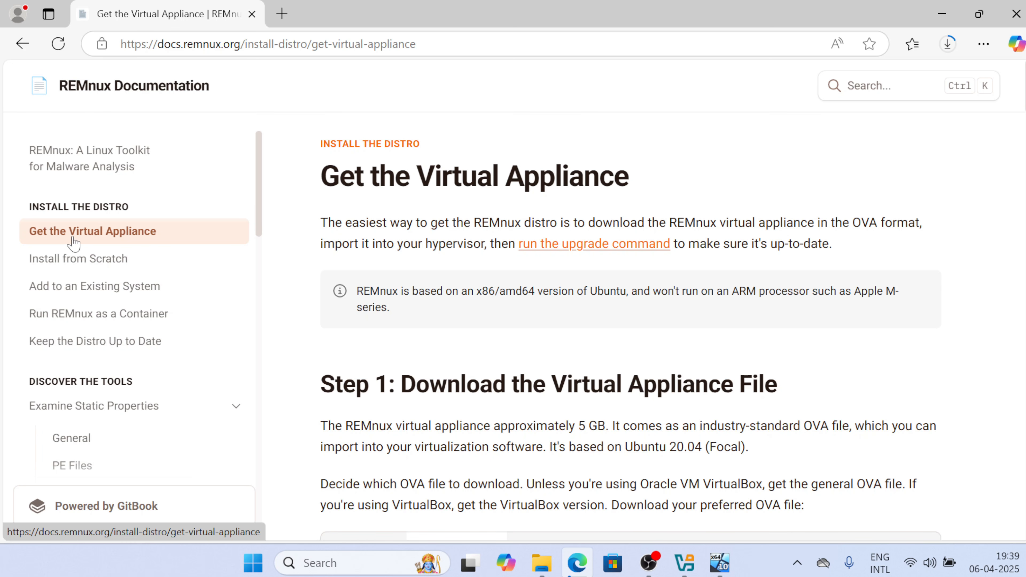
Open the Install from Scratch guide down to Step 1: Install Ubuntu 20.04 and its mini ISO link
scroll(410, 344, down, 2)
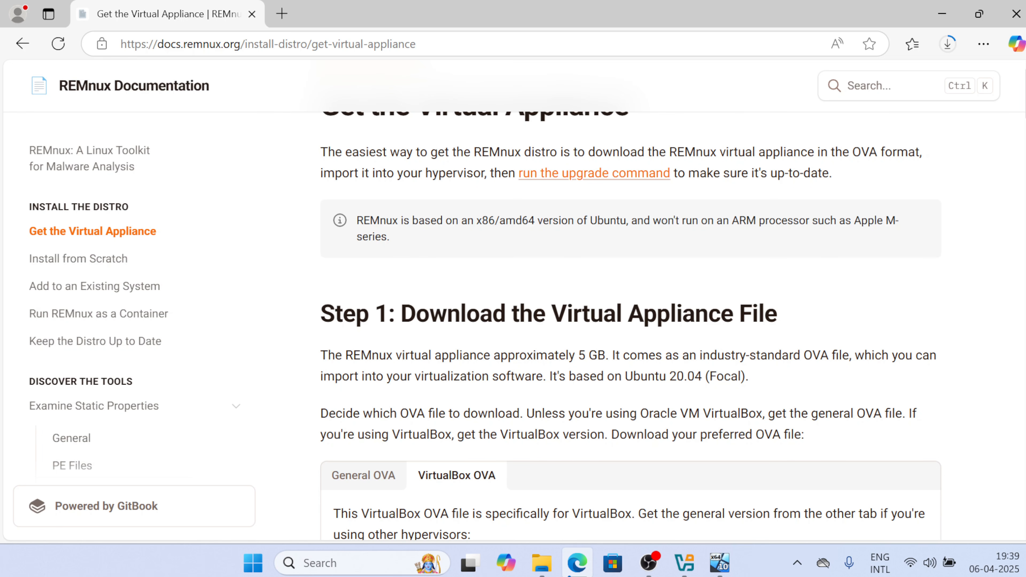
click(94, 260)
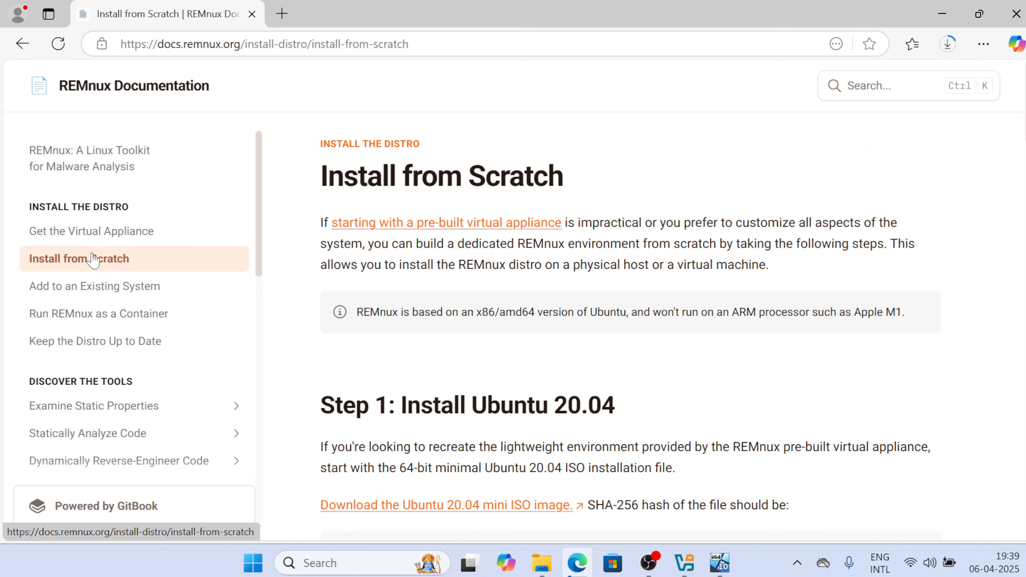
scroll(621, 378, down, 5)
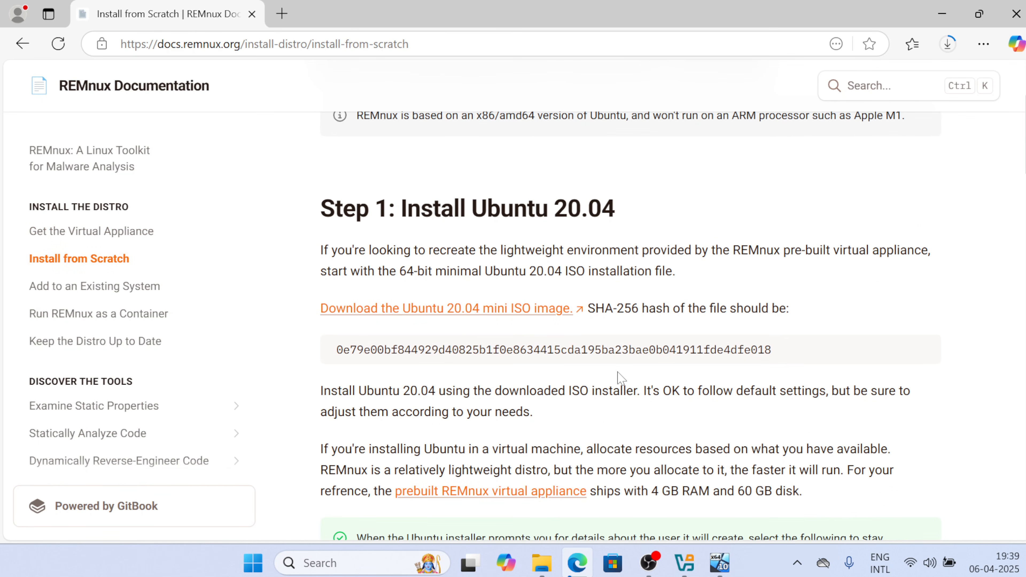
scroll(621, 376, down, 4)
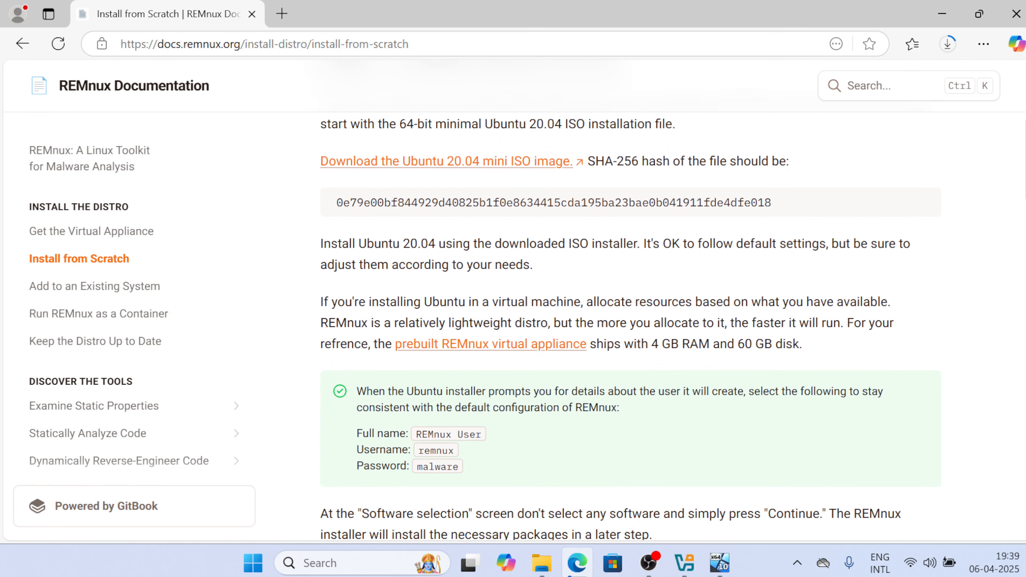
scroll(85, 417, down, 5)
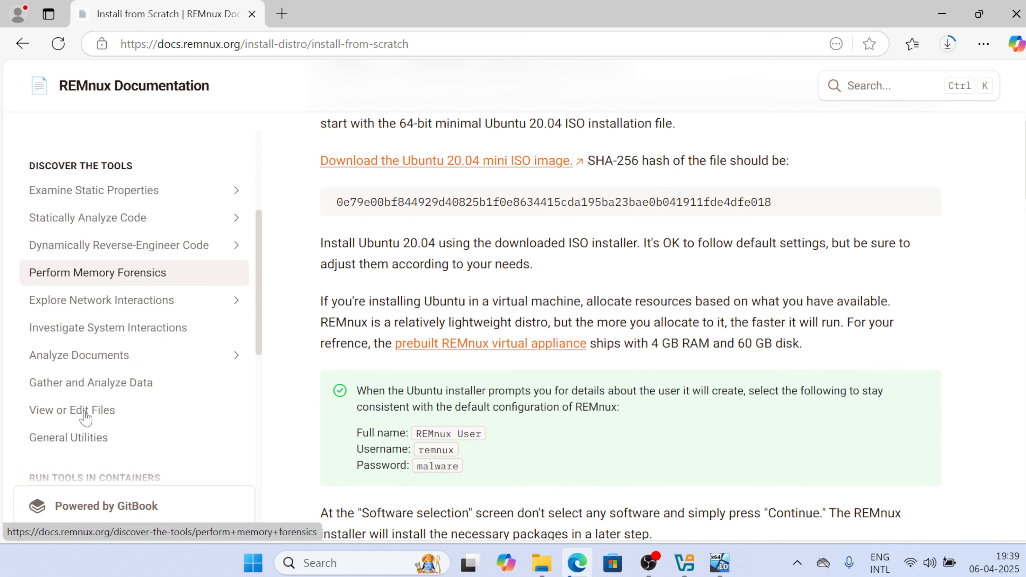
Look through the tools listed under Examine Static Properties > General in the REMnux docs
click(96, 191)
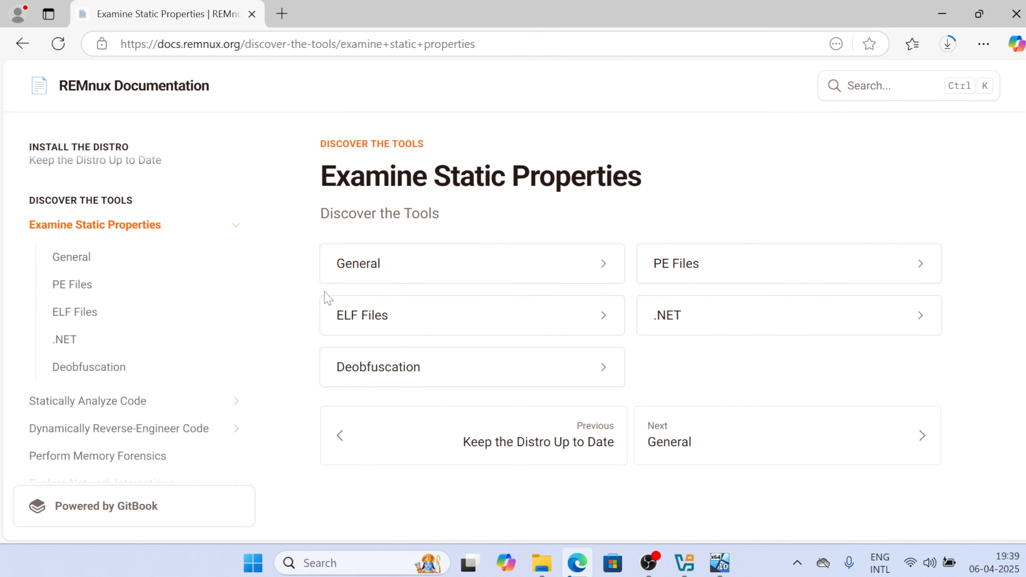
click(415, 269)
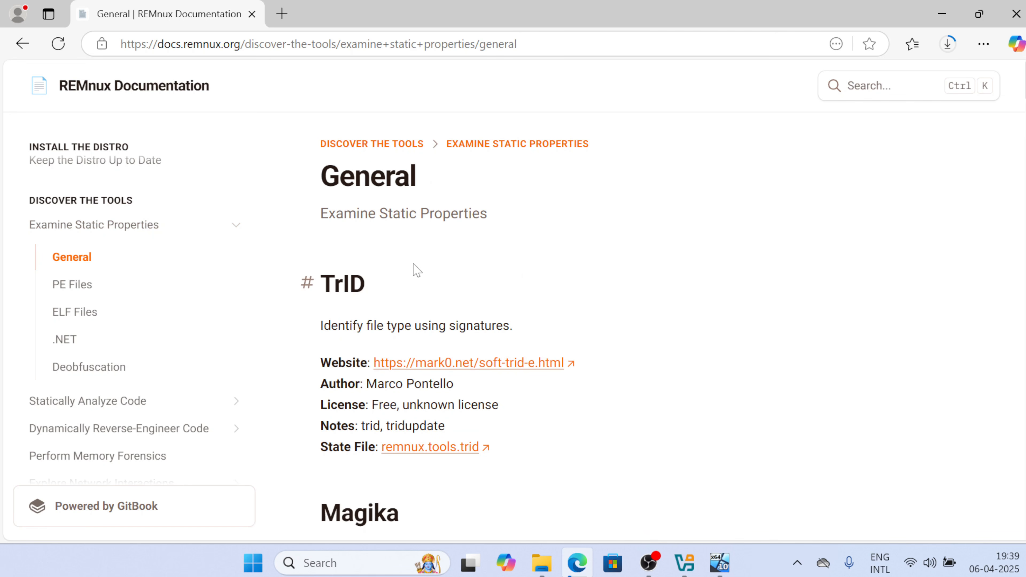
scroll(524, 394, down, 2)
scroll(524, 394, down, 7)
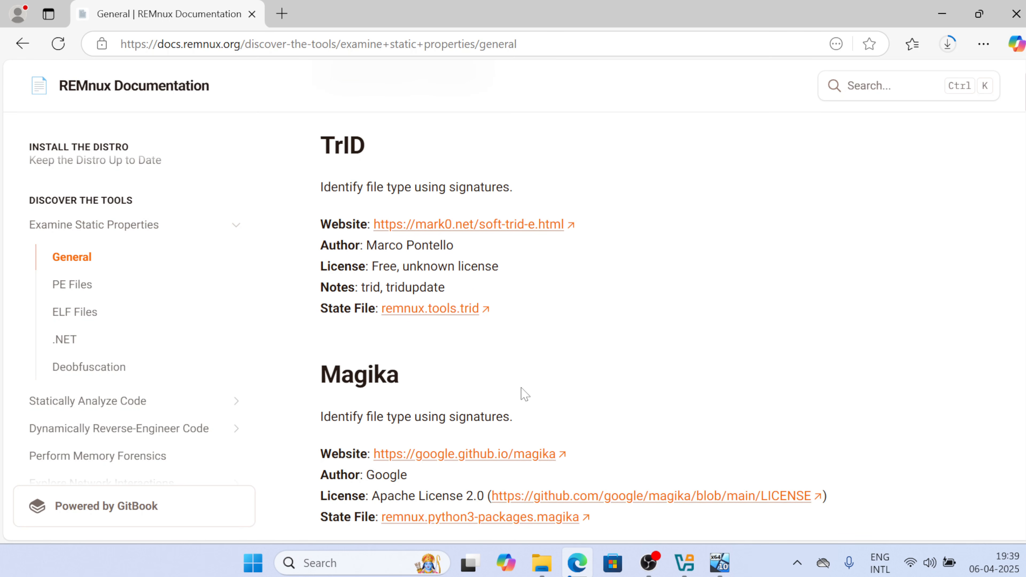
scroll(522, 395, down, 10)
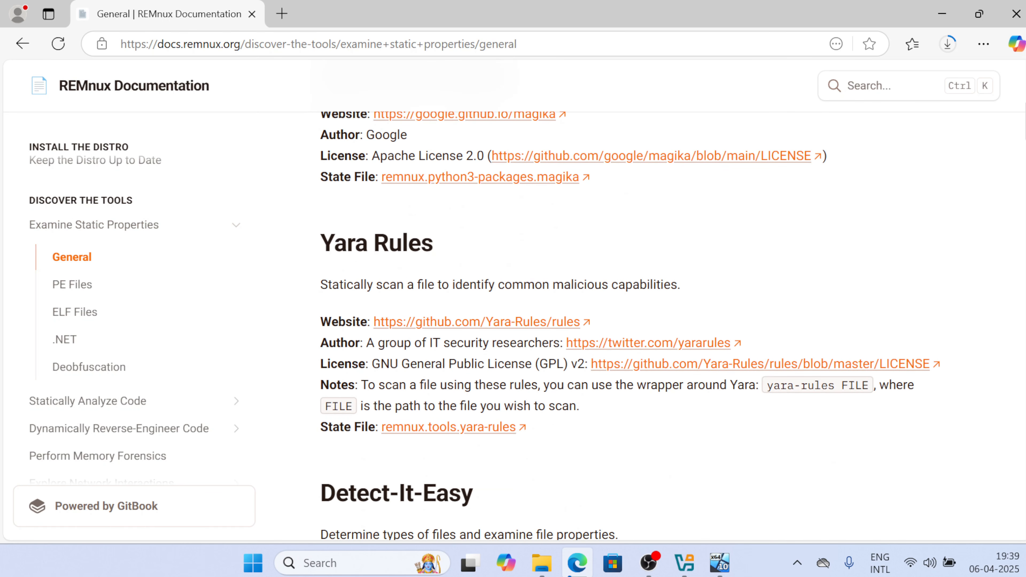
scroll(523, 394, down, 2)
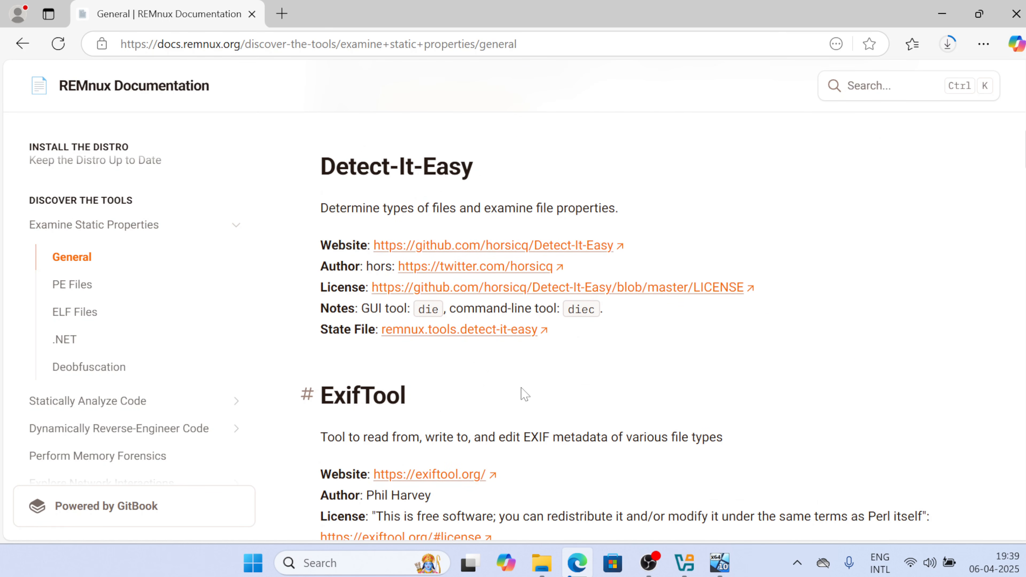
scroll(524, 394, down, 3)
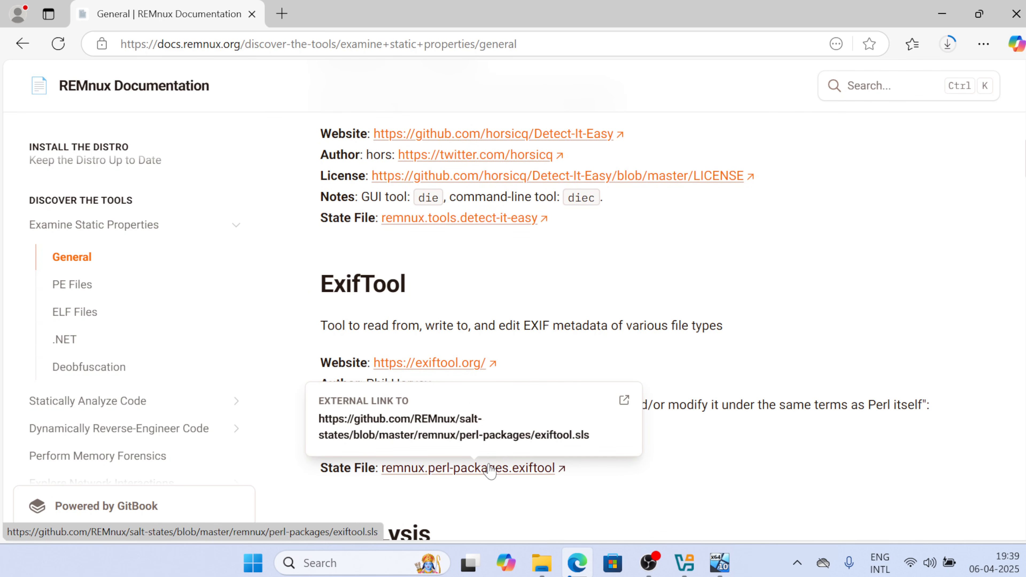
scroll(490, 466, up, 15)
scroll(166, 341, down, 4)
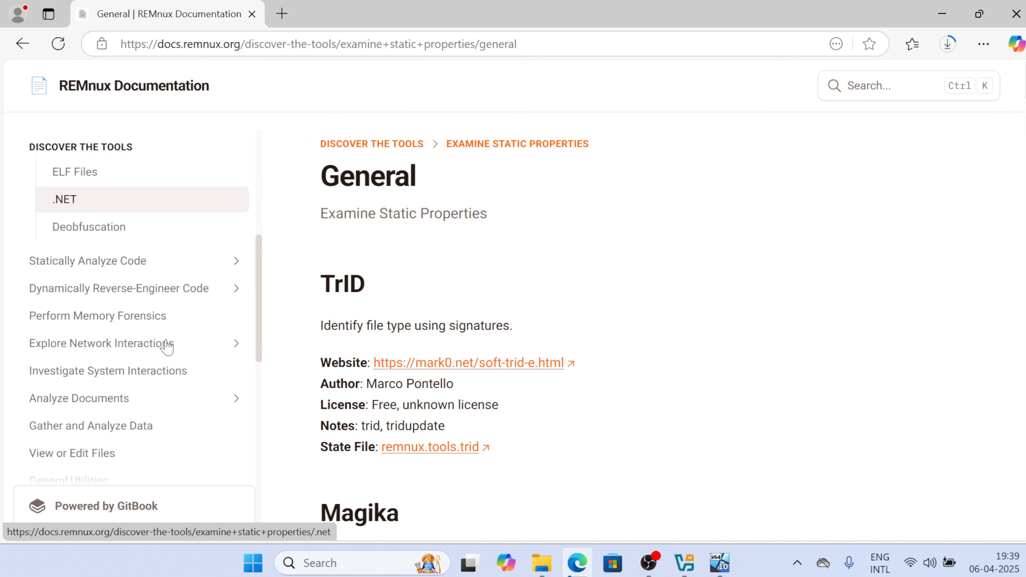
scroll(166, 341, up, 3)
scroll(166, 347, down, 2)
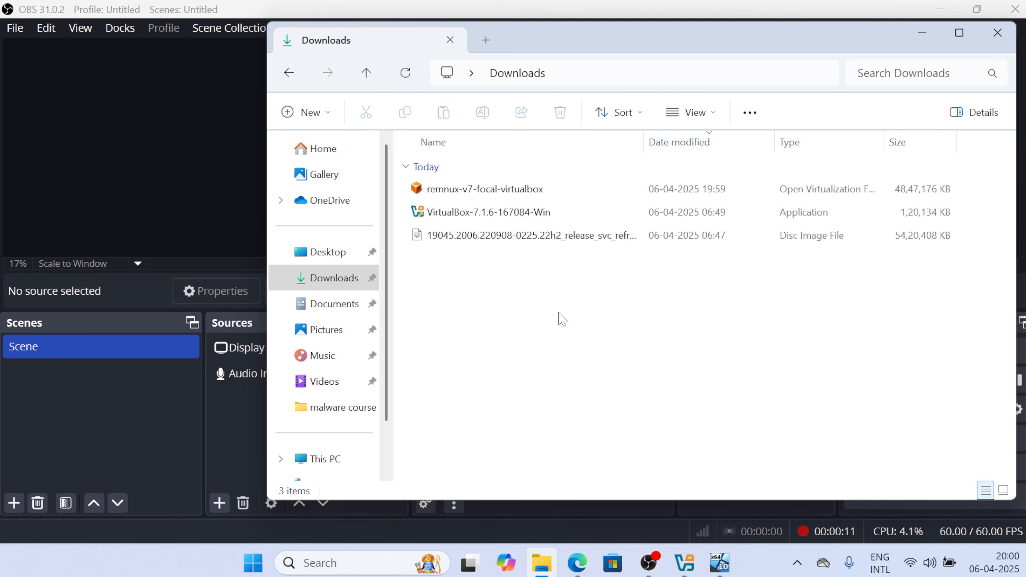
Bring the VirtualBox Manager window to the front from the taskbar
click(686, 564)
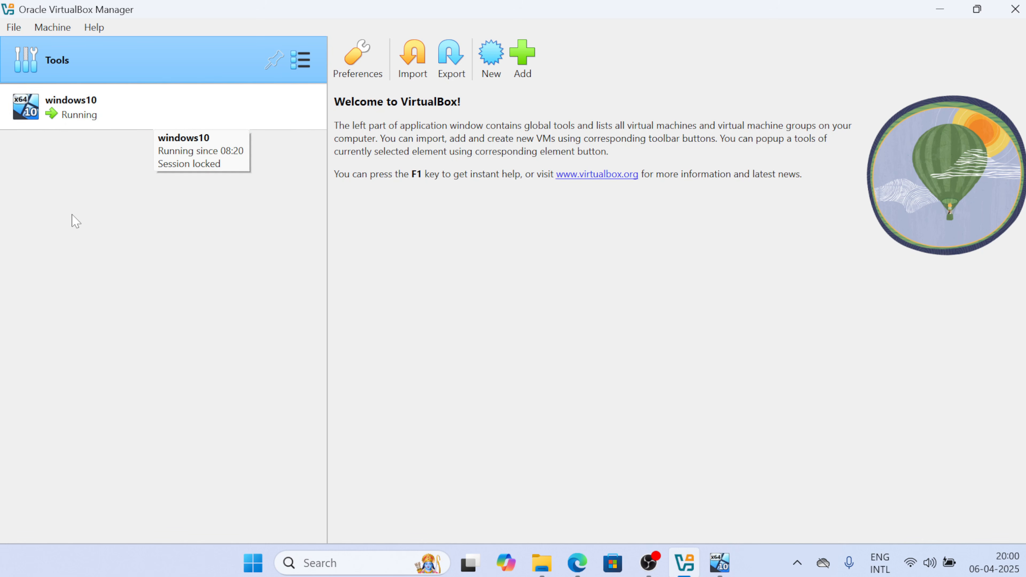
Start File > Import Appliance with remnux-v7-focal-virtualbox.ova from Downloads as the source file
click(16, 28)
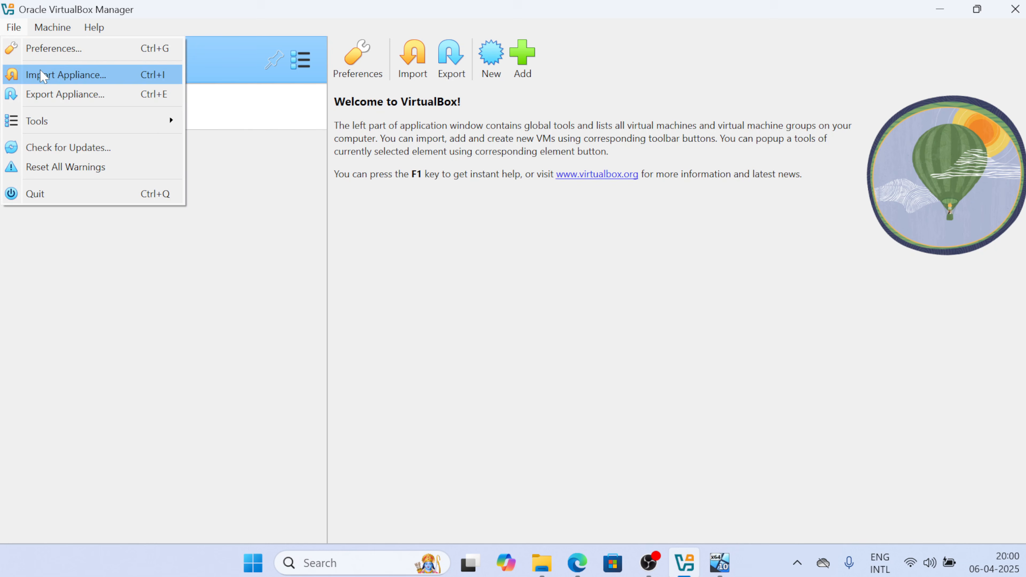
click(42, 75)
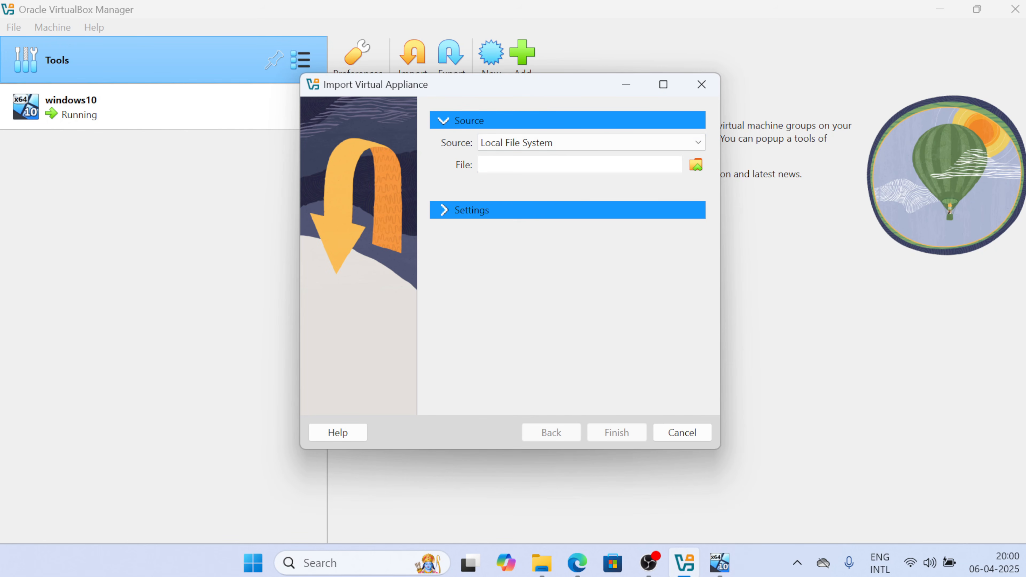
click(696, 164)
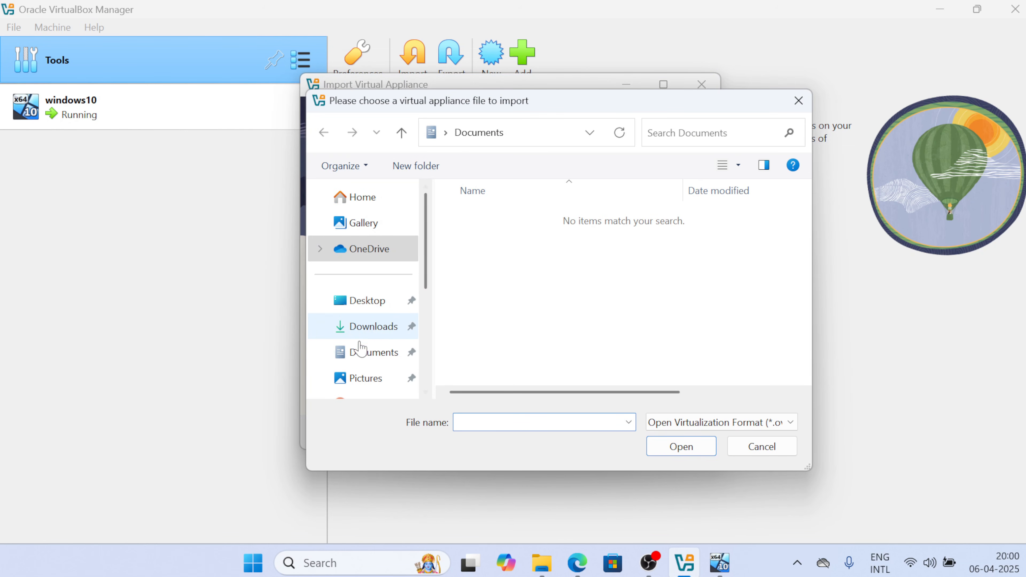
click(365, 327)
click(531, 238)
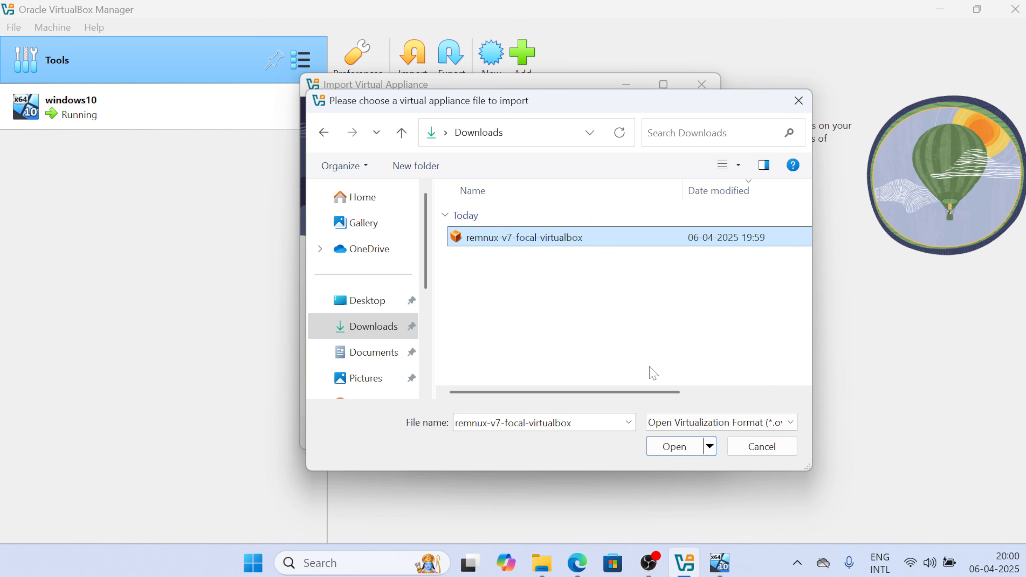
click(671, 449)
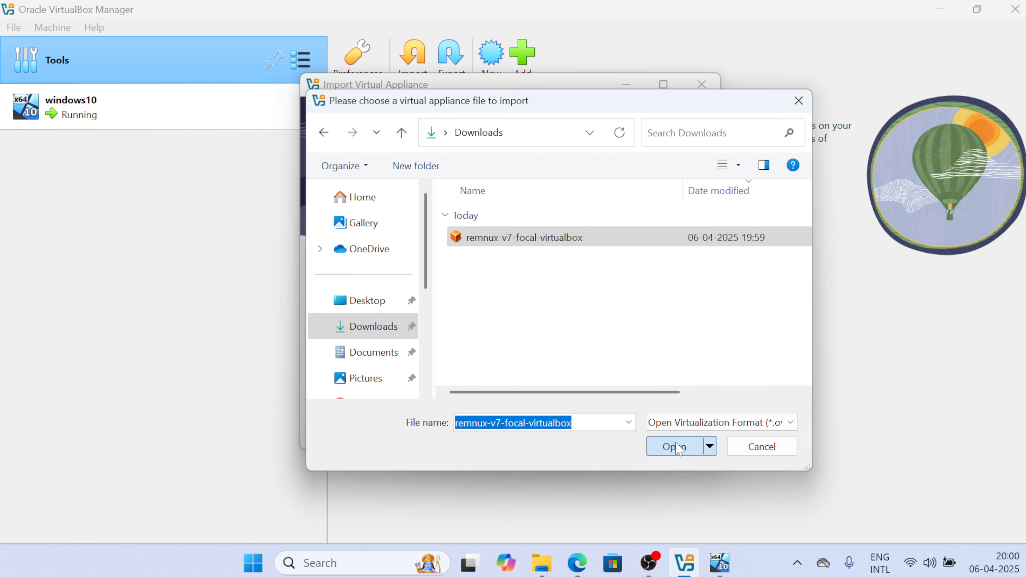
click(663, 441)
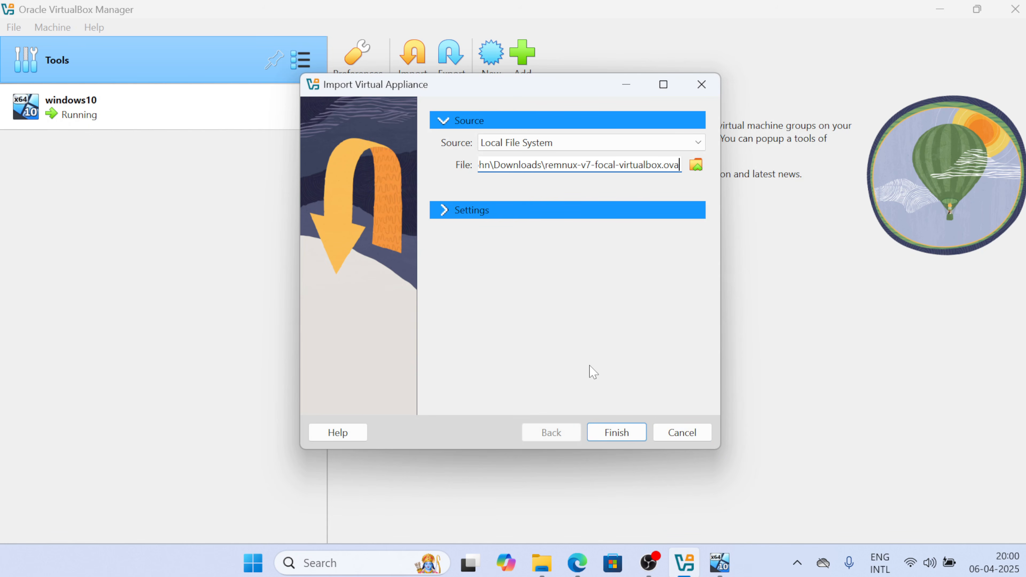
Review the REMnux v7 appliance settings (4096 MB, 2 CPUs) and finish the import
click(445, 217)
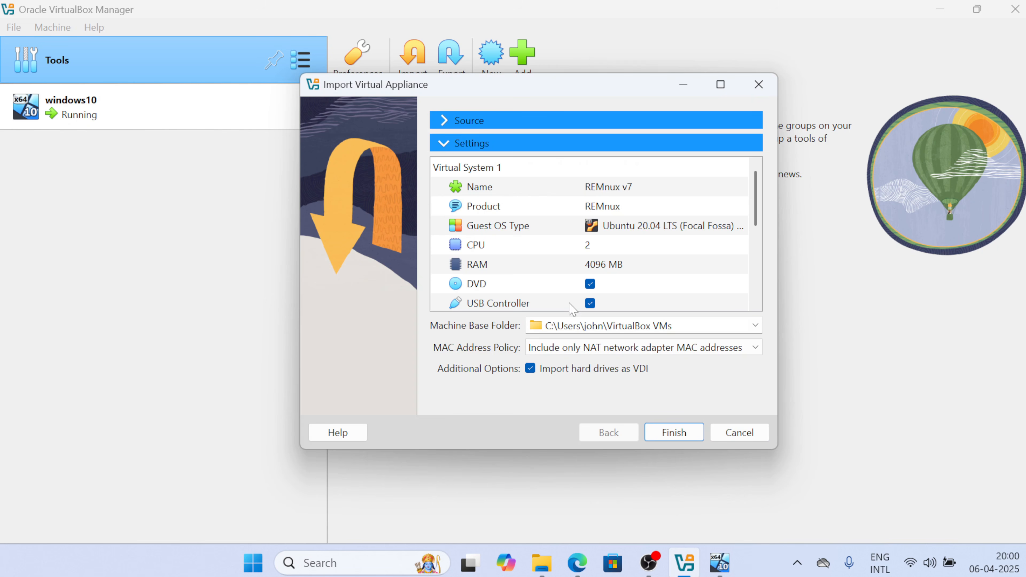
click(678, 438)
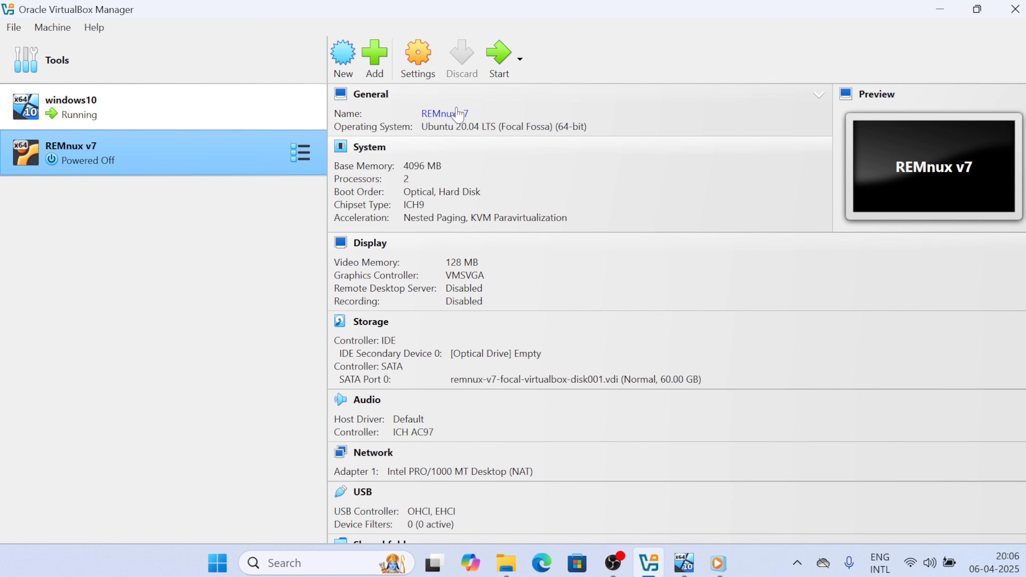
click(425, 75)
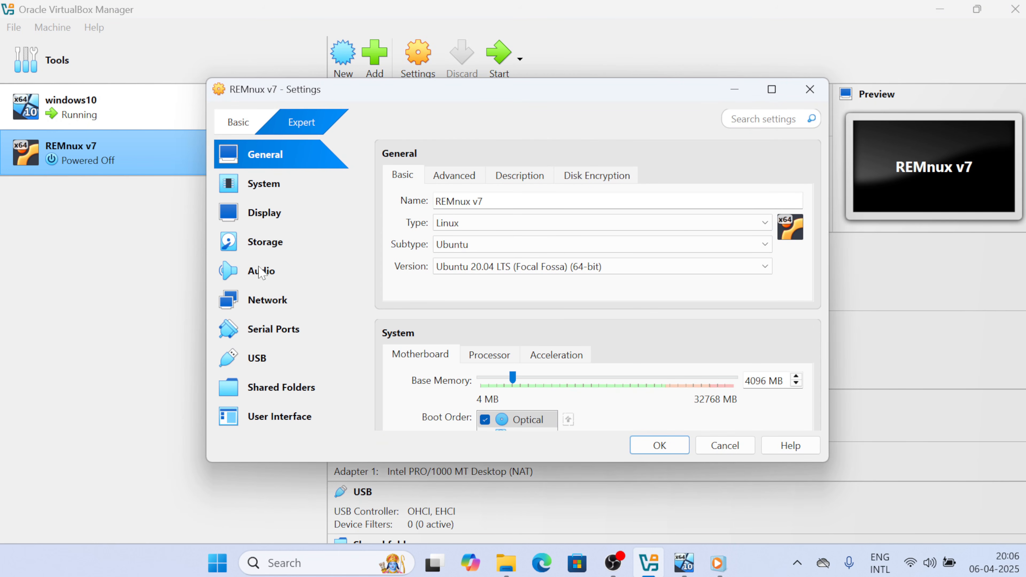
click(267, 243)
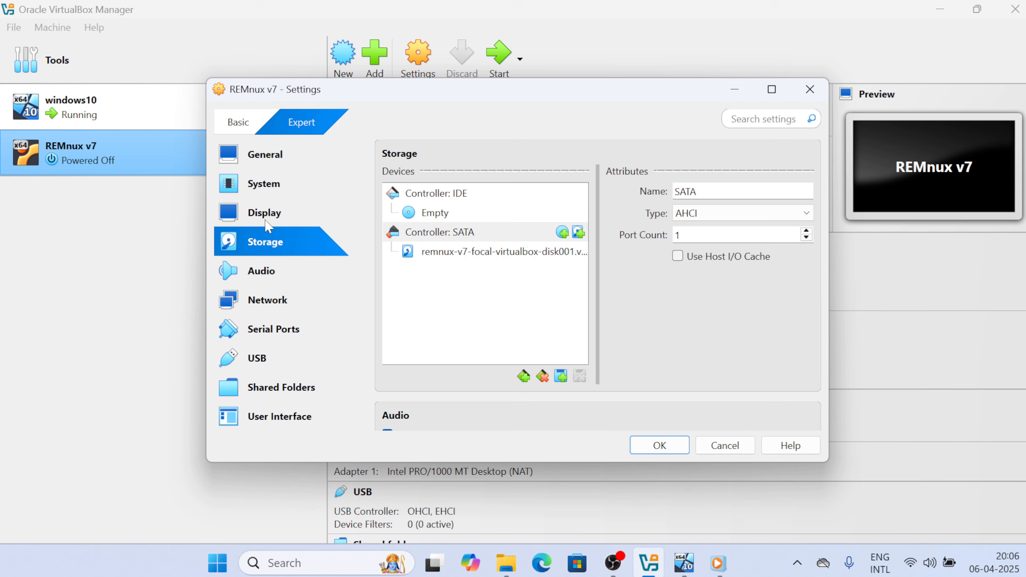
click(265, 217)
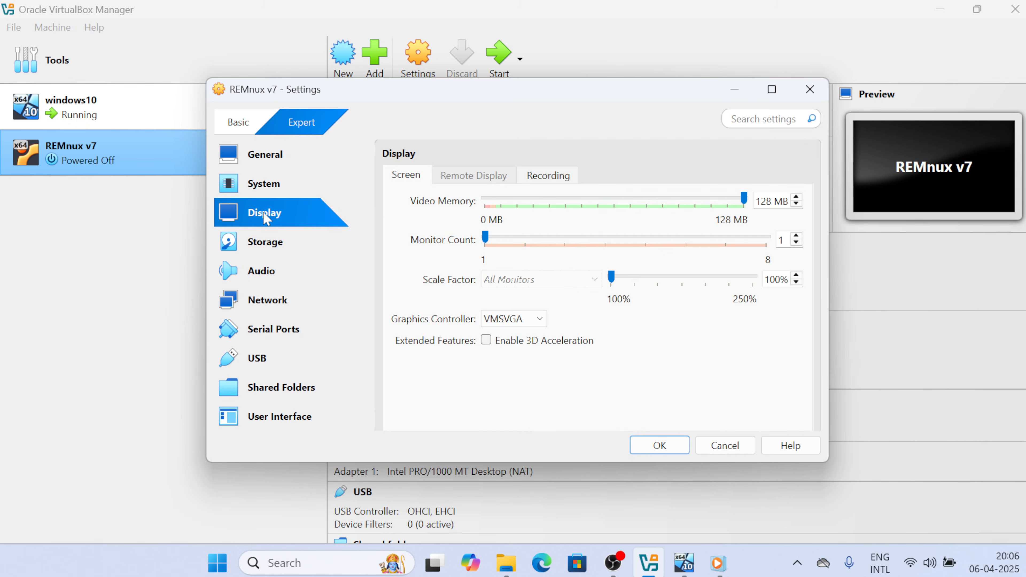
click(267, 191)
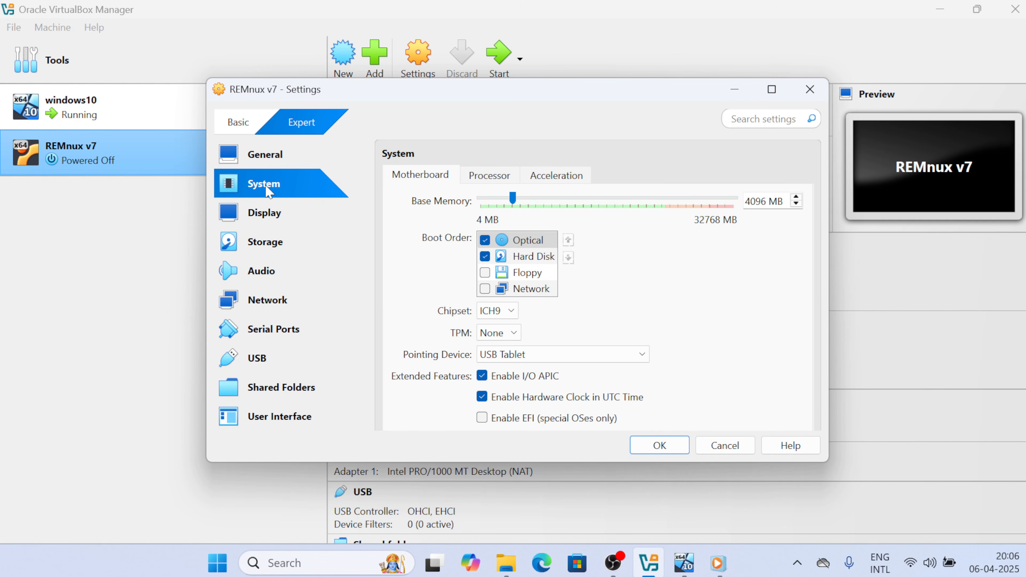
click(660, 445)
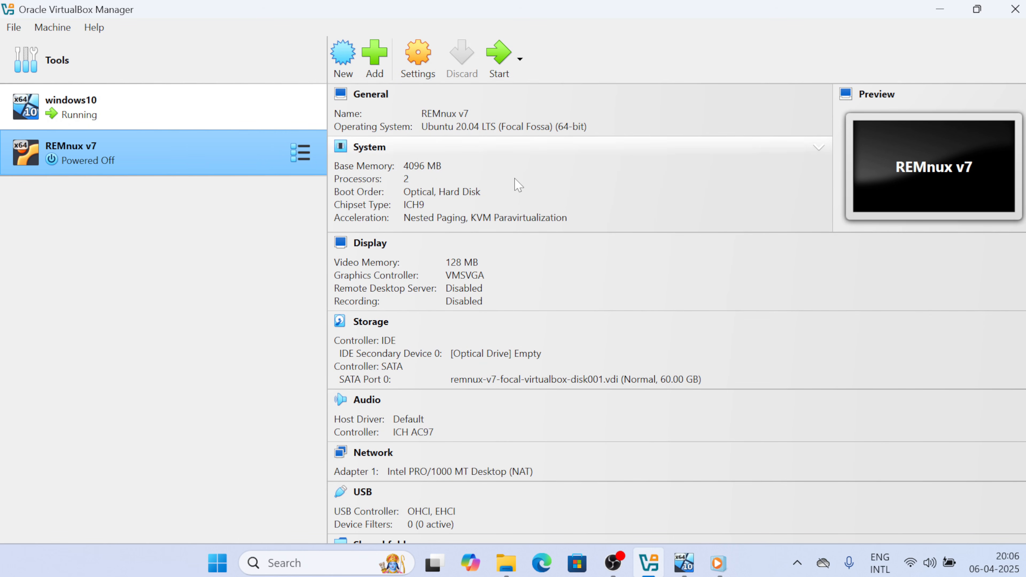
Boot the REMnux v7 VM, centre its terminal, and run sudo apt update
click(501, 64)
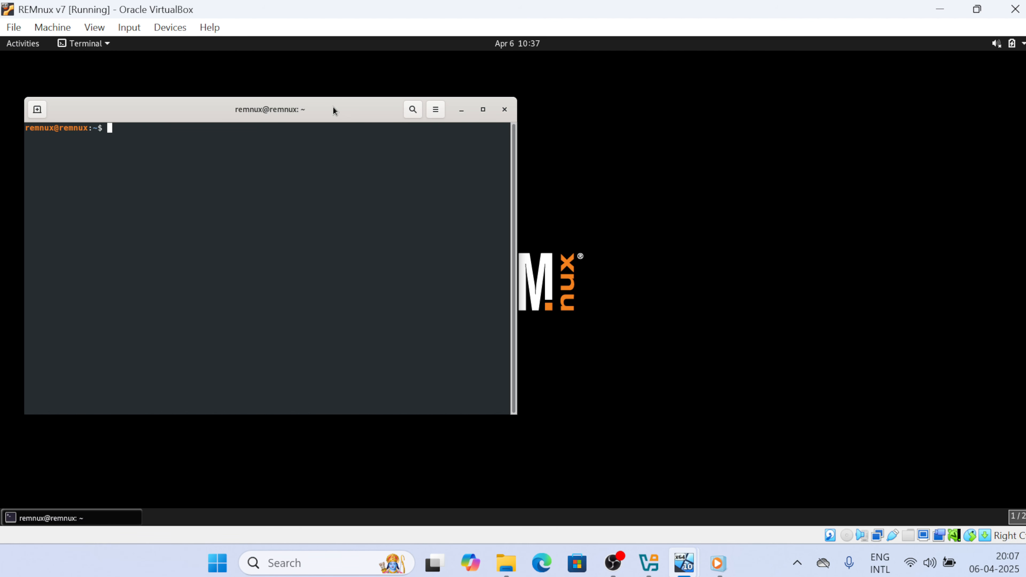
drag(332, 116, 588, 114)
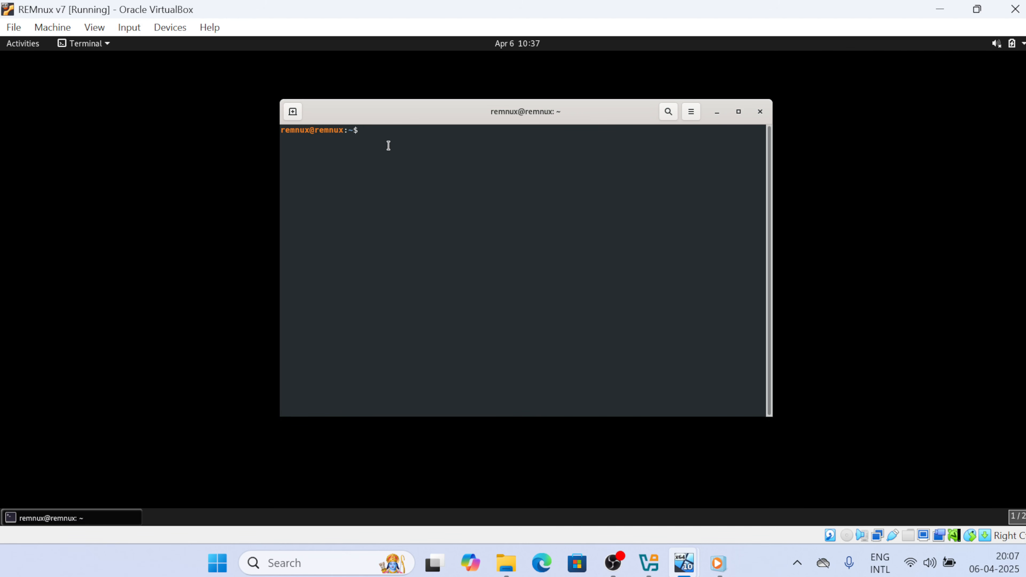
text(sudo apt update)
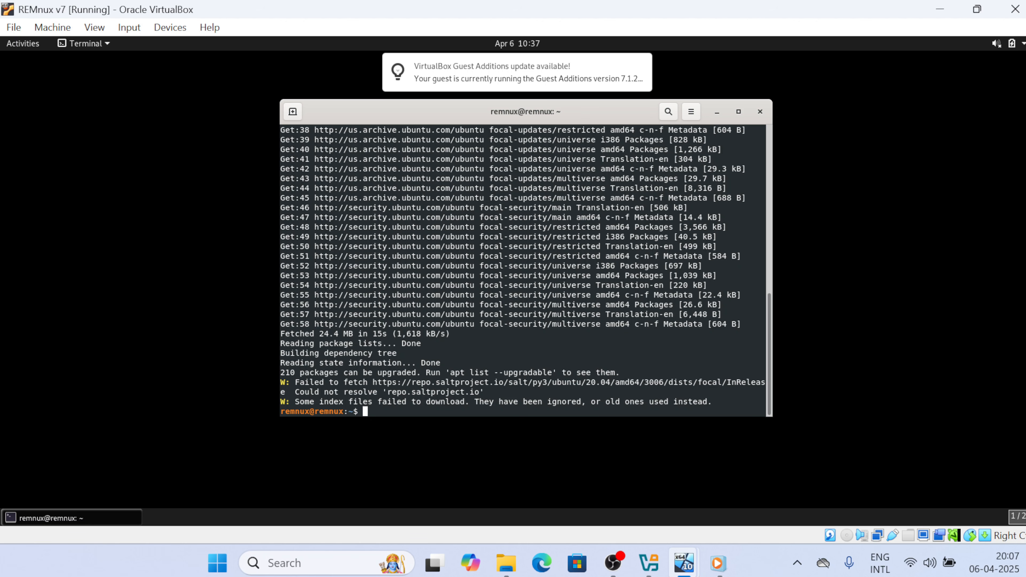
Run sudo apt upgrade and answer y to start downloading the 210 package upgrades
text(sudo)
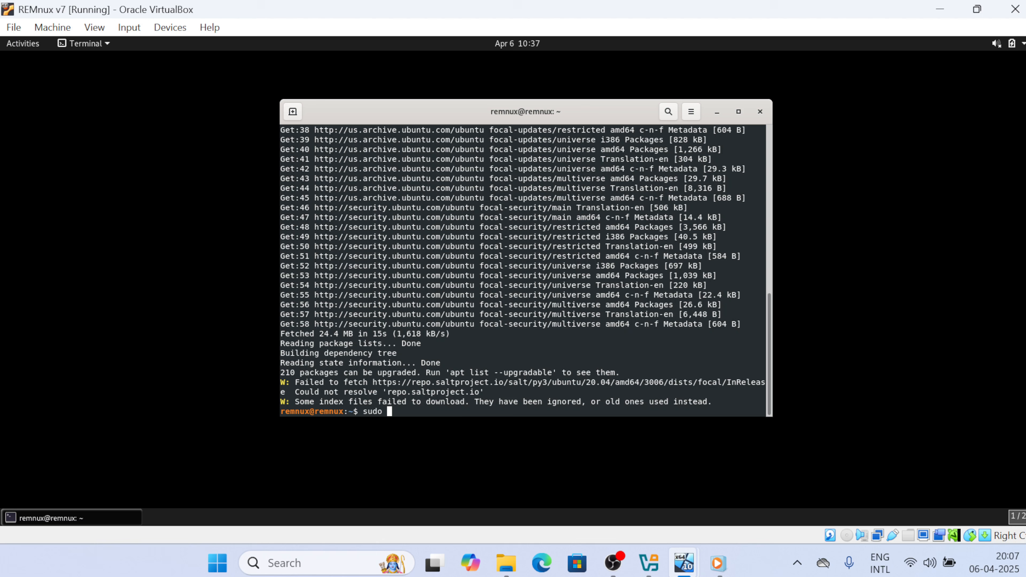
text( apt upgrade)
key(Return)
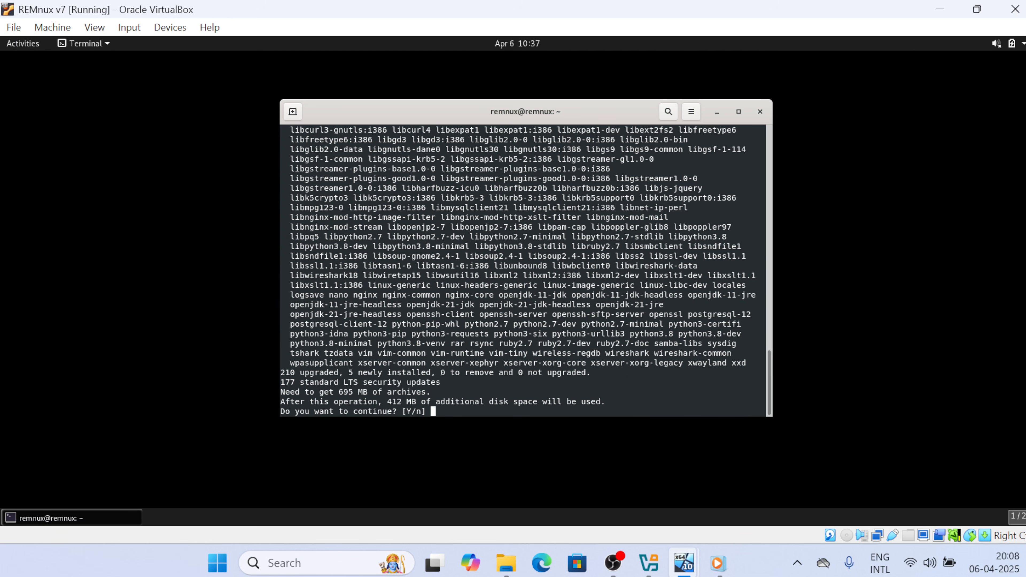
text(y)
key(Return)
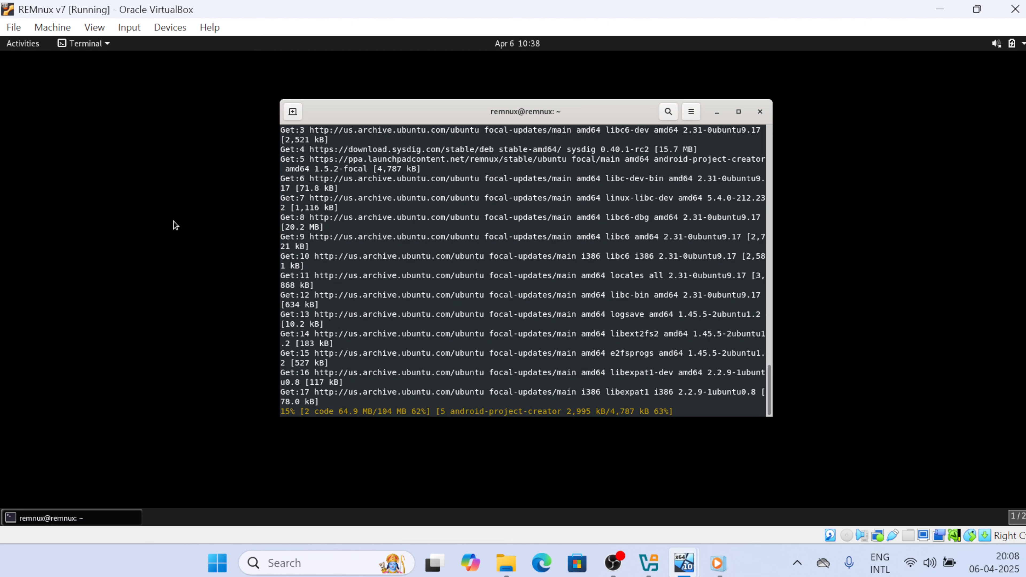
click(23, 44)
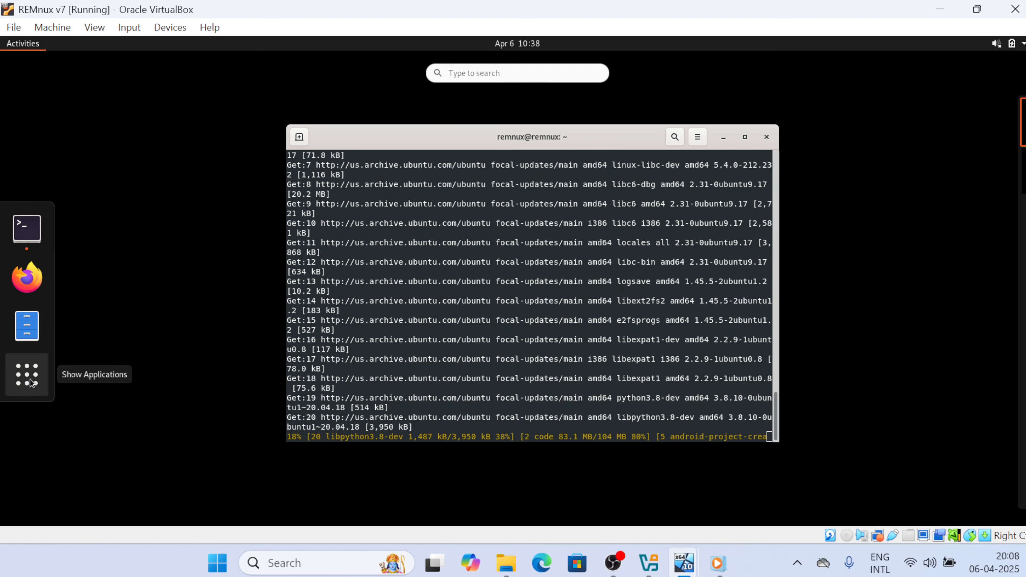
Browse the applications grid during the upgrade, then close the terminal once it finishes
click(26, 374)
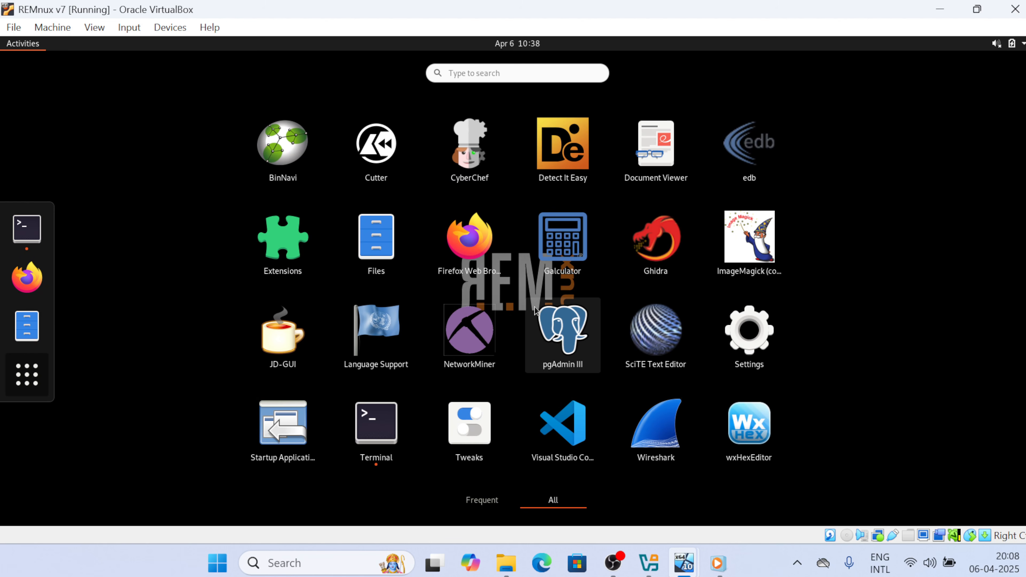
click(489, 72)
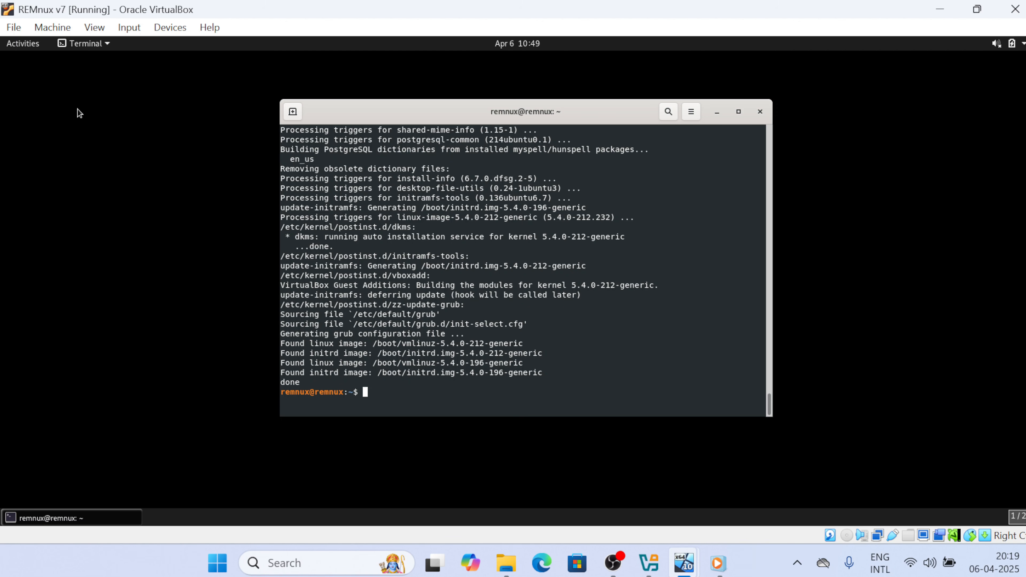
click(760, 111)
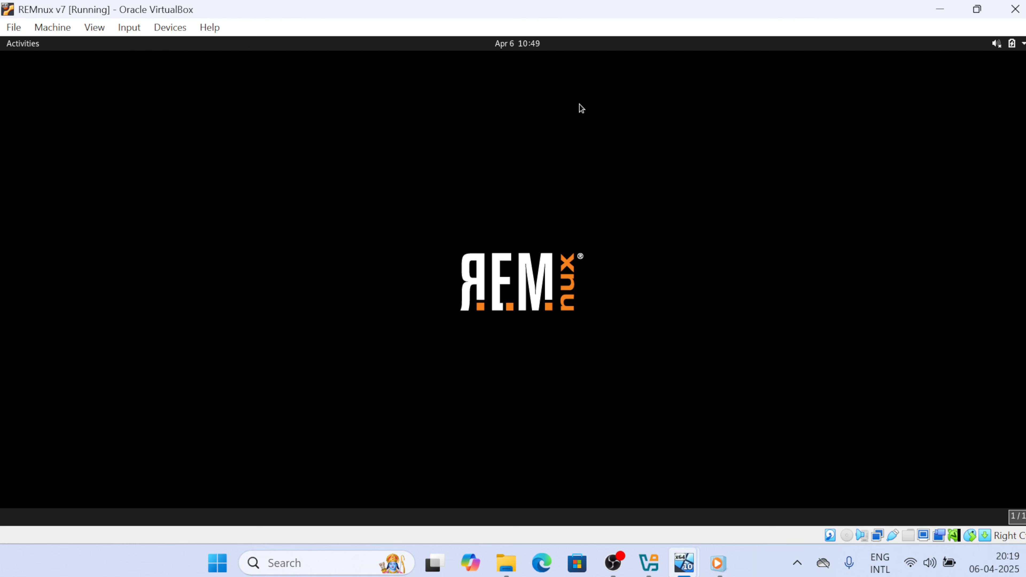
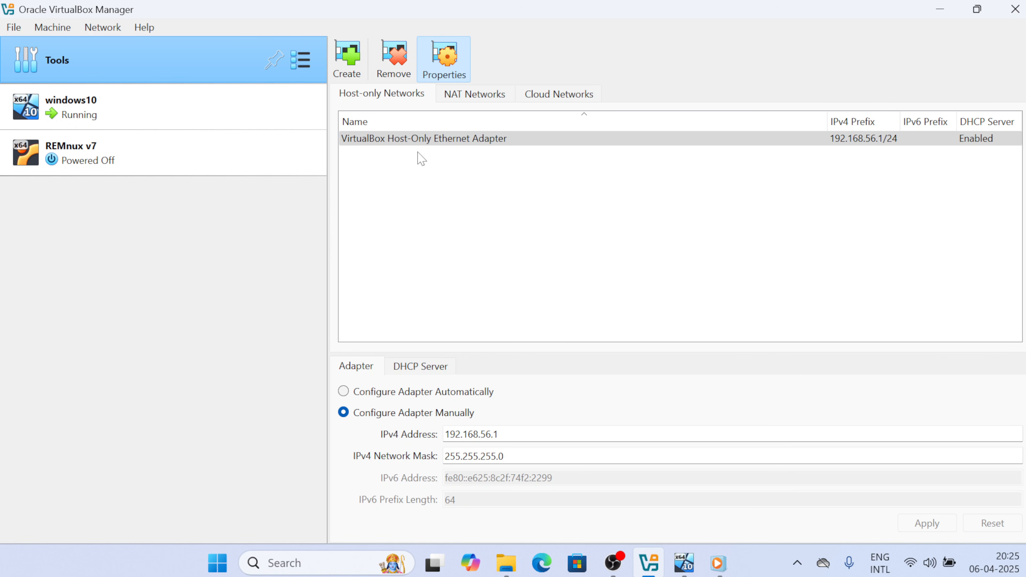
Create a second host-only adapter and set its IPv4 address to 10.0.0.1
click(348, 71)
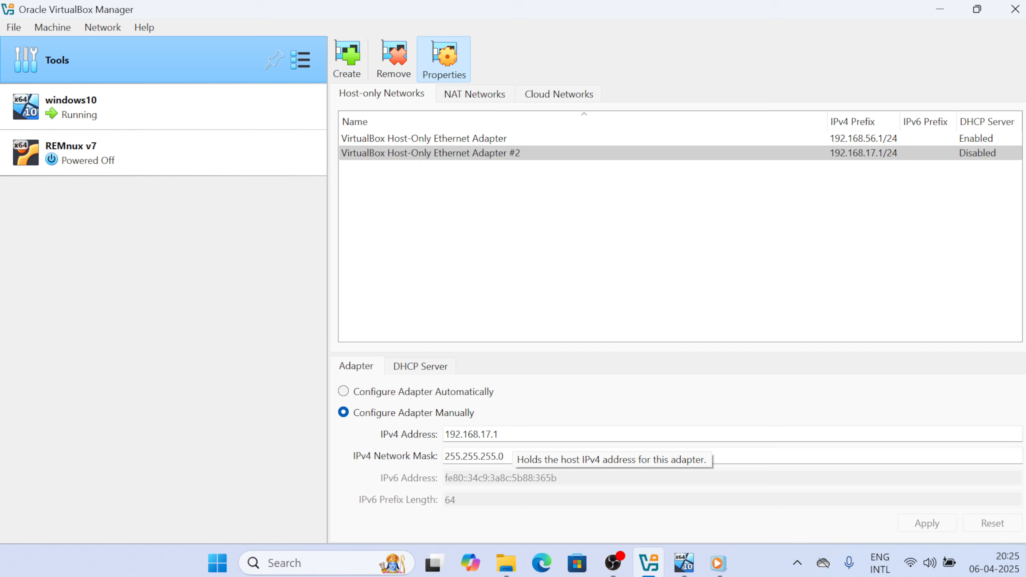
click(510, 435)
key(ctrl+a)
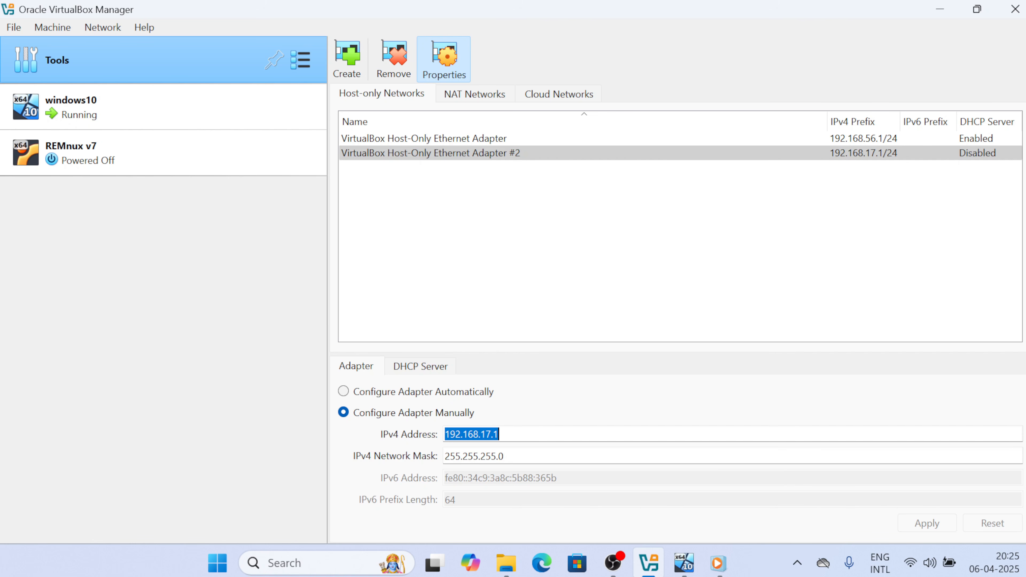
key(BackSpace)
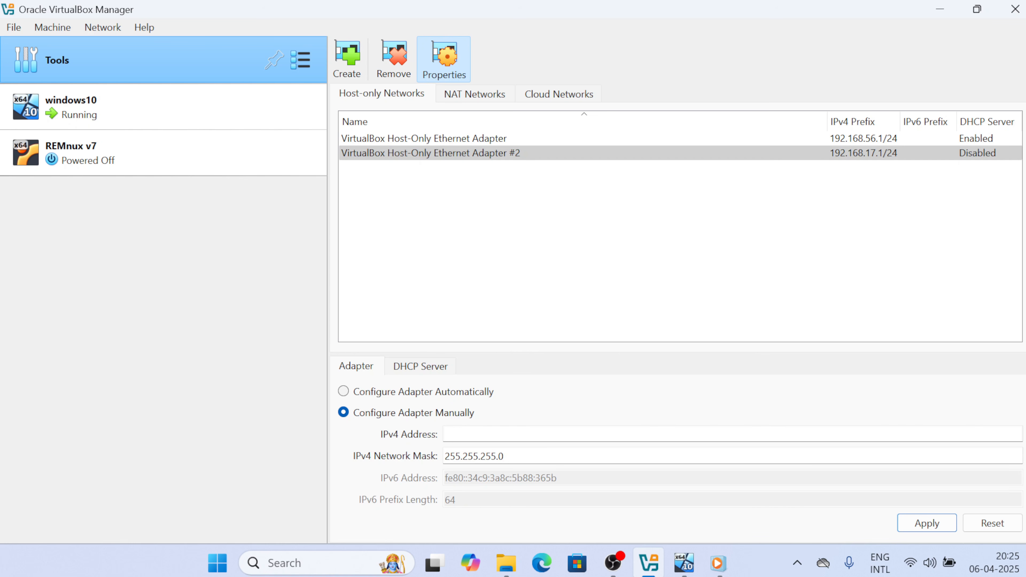
text(10.0.0.1)
click(430, 368)
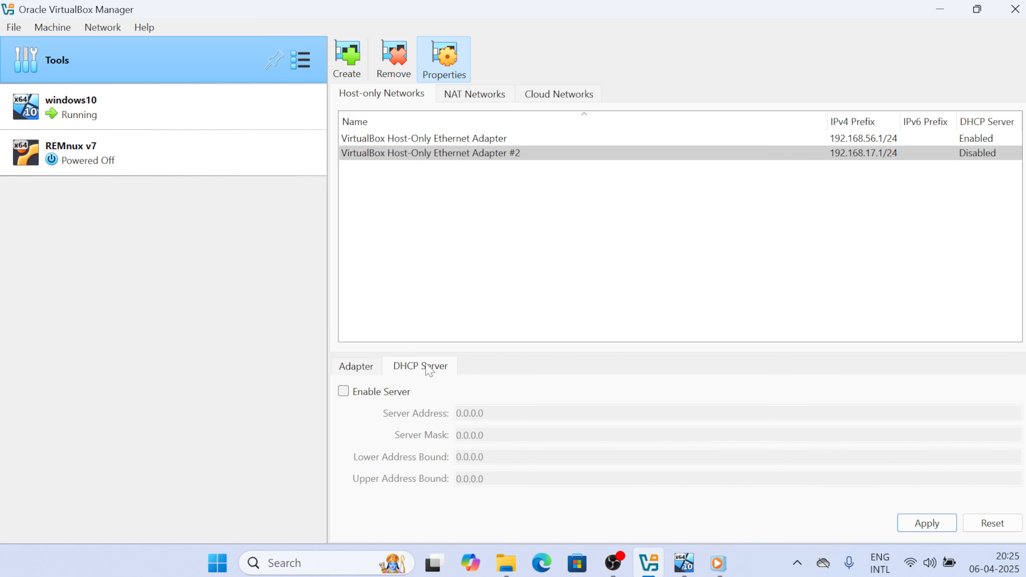
Enable the adapter's DHCP server with server address 10.0.0.2
click(344, 392)
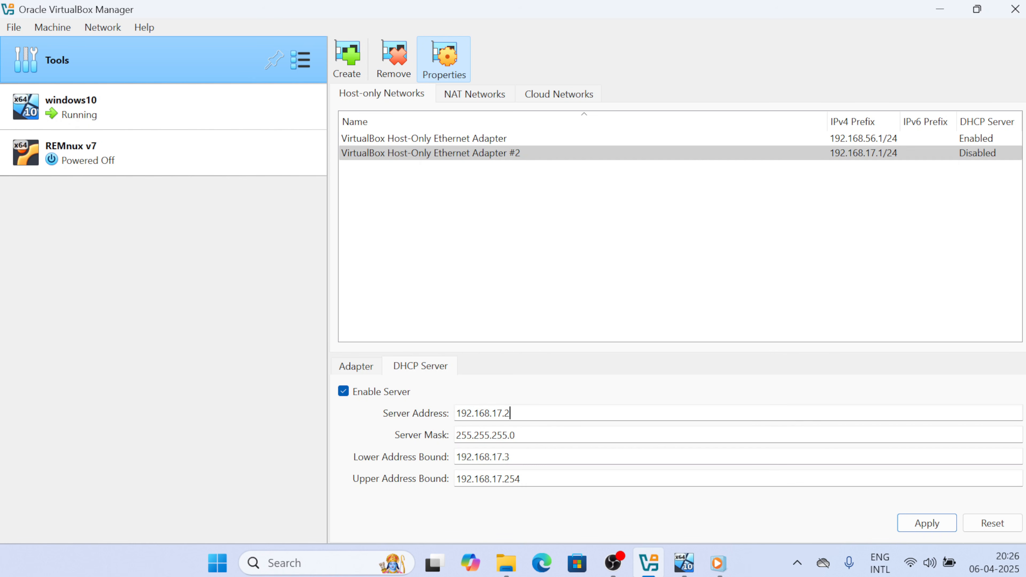
key(ctrl+a)
key(BackSpace)
text(10.0.0.2)
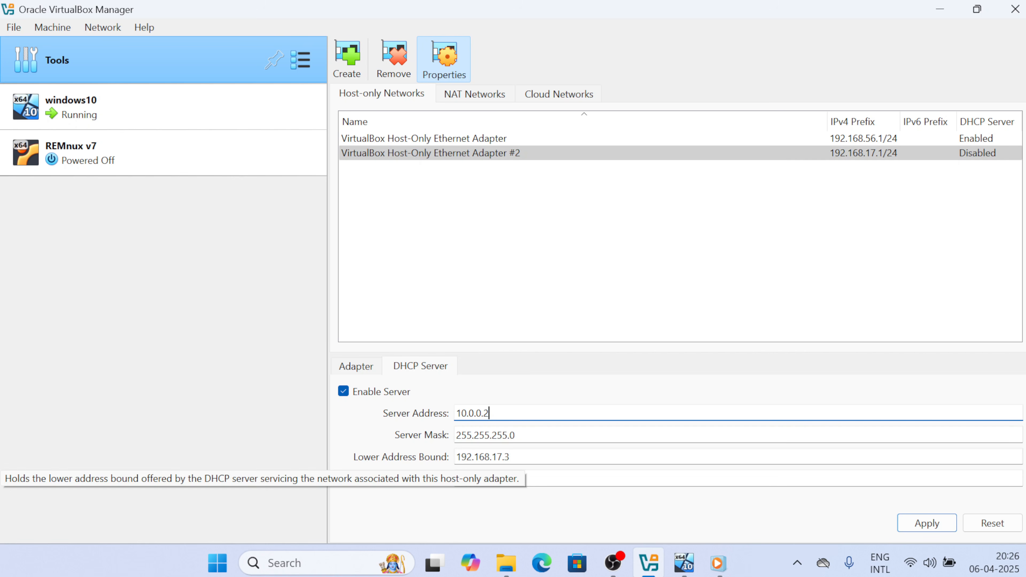
Set the DHCP range to 10.0.0.3–10.0.0.4, apply, and select REMnux v7
double_click(526, 457)
key(ctrl+a)
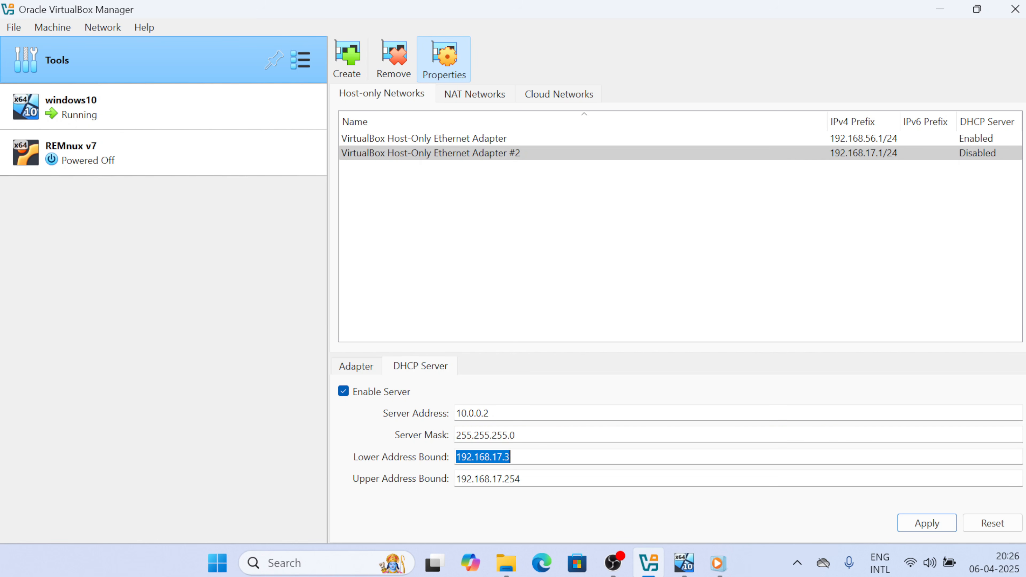
key(BackSpace)
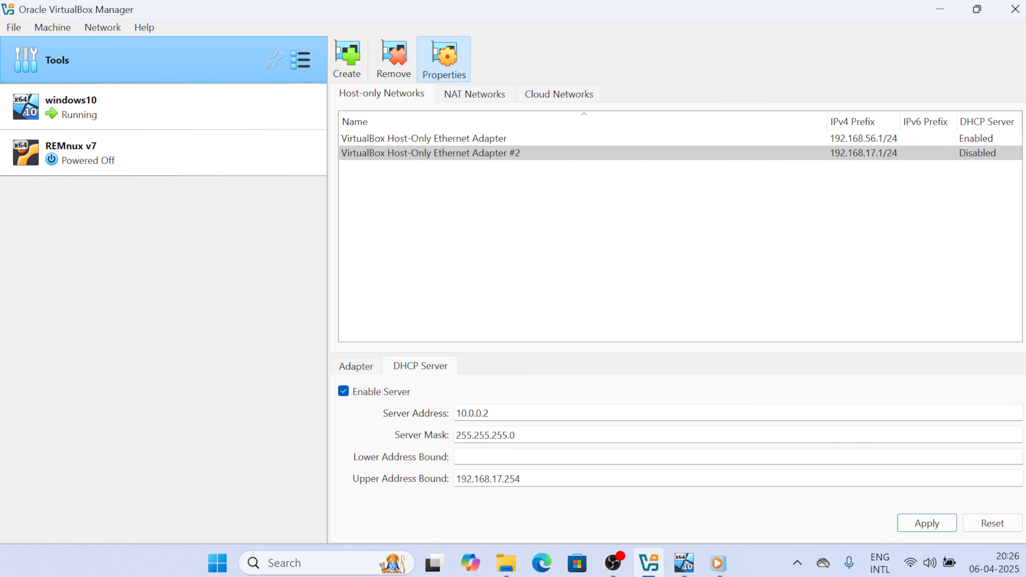
text(10.0.0.3)
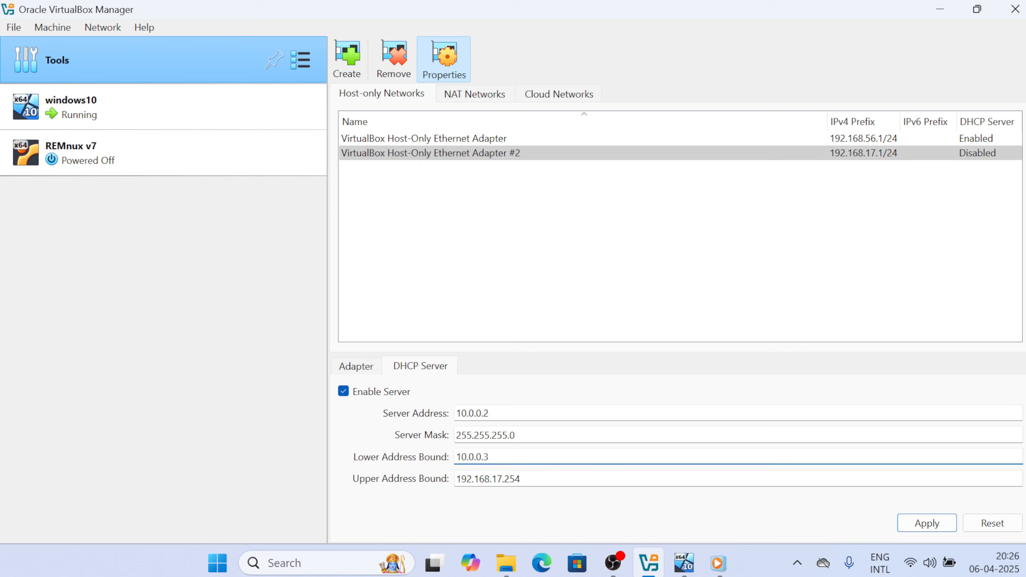
click(520, 479)
key(ctrl+a)
key(BackSpace)
text(10.0.0)
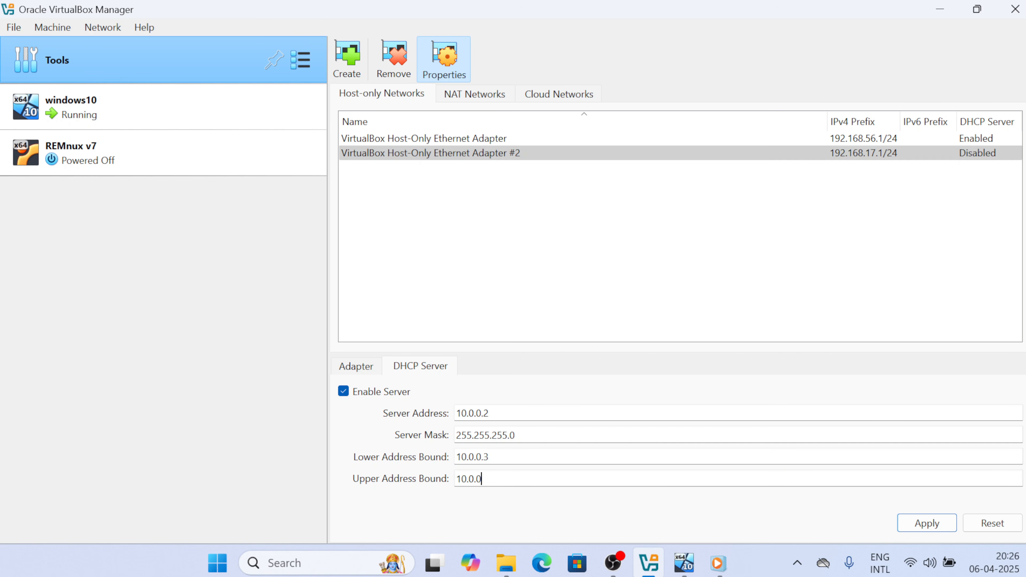
text(.4)
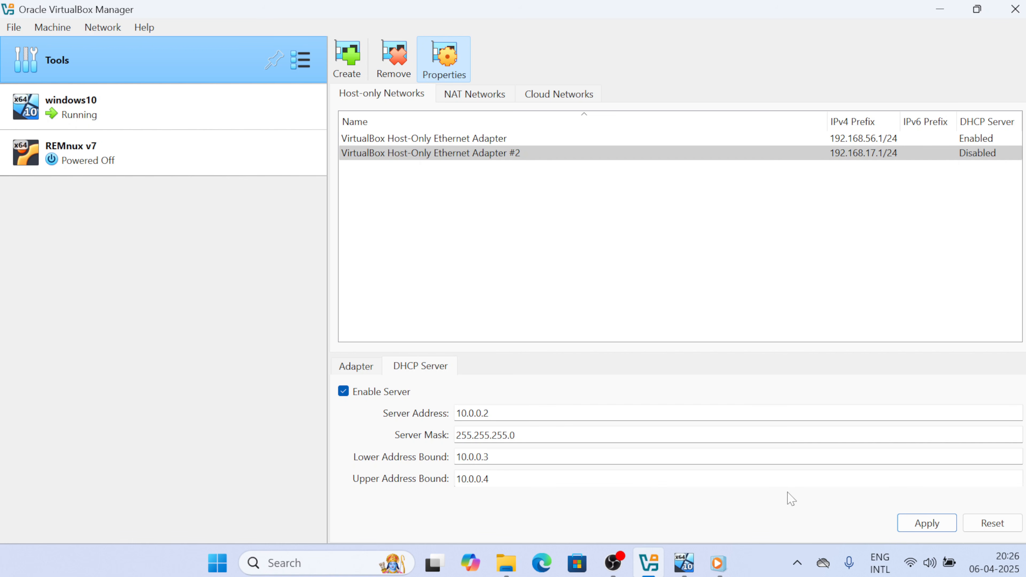
click(915, 521)
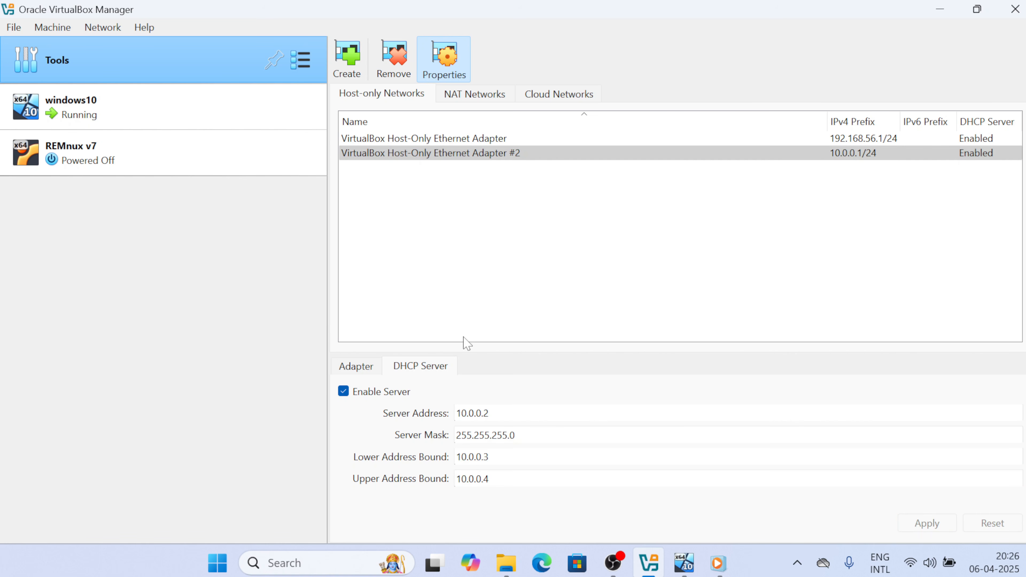
click(158, 166)
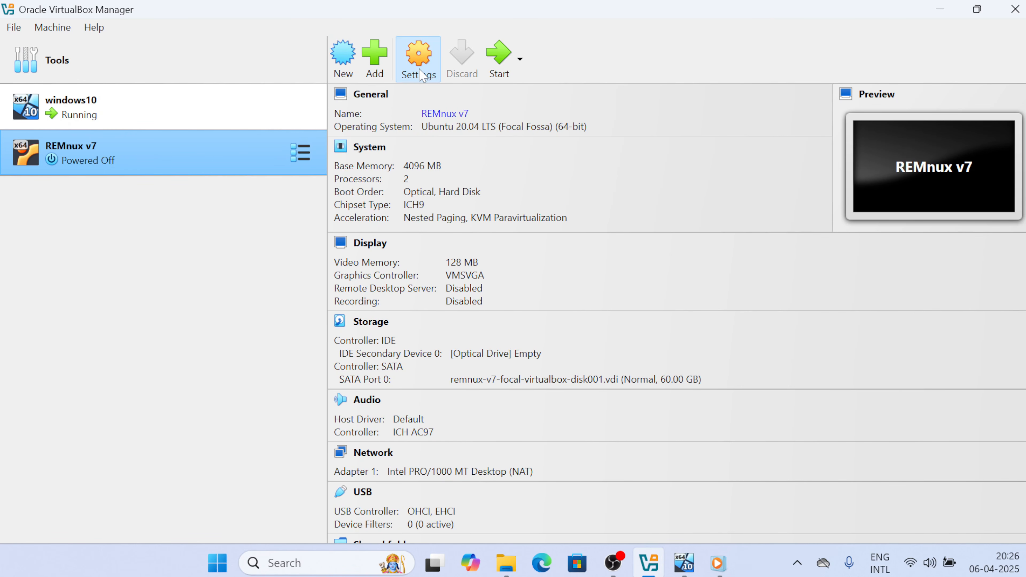
Attach REMnux v7's Adapter 1 to Host-Only Ethernet Adapter #2 instead of NAT
click(419, 64)
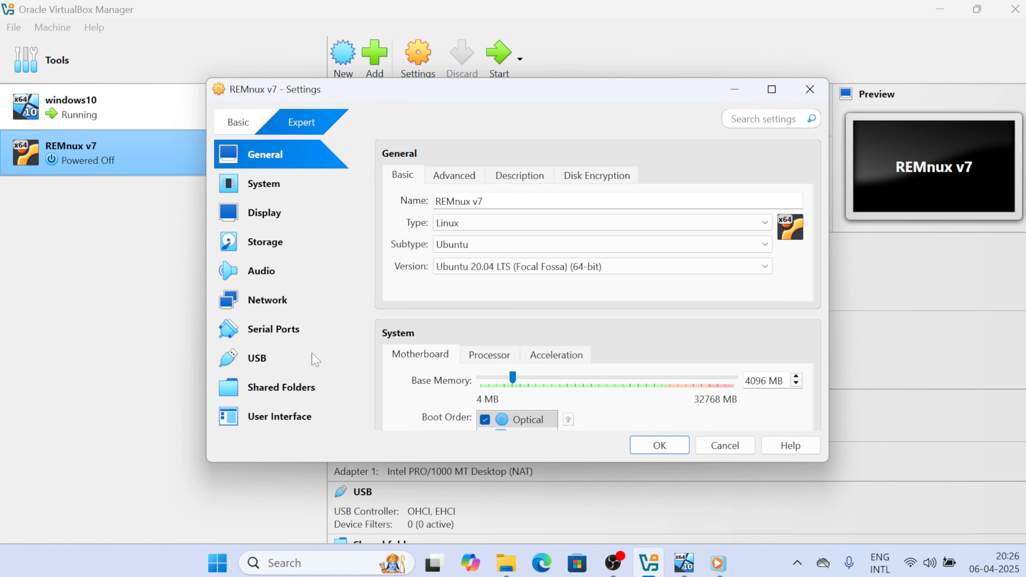
click(277, 303)
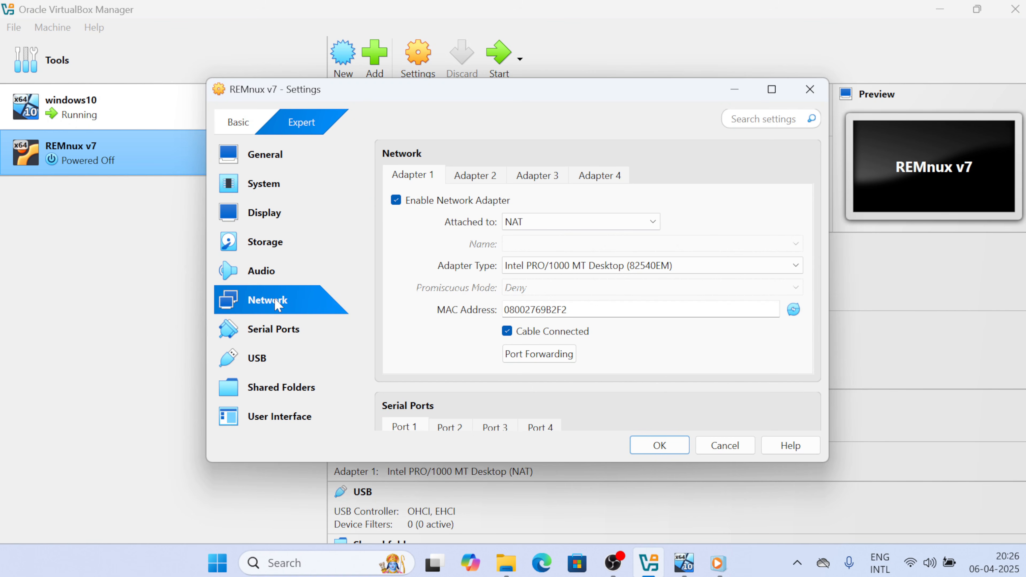
click(536, 226)
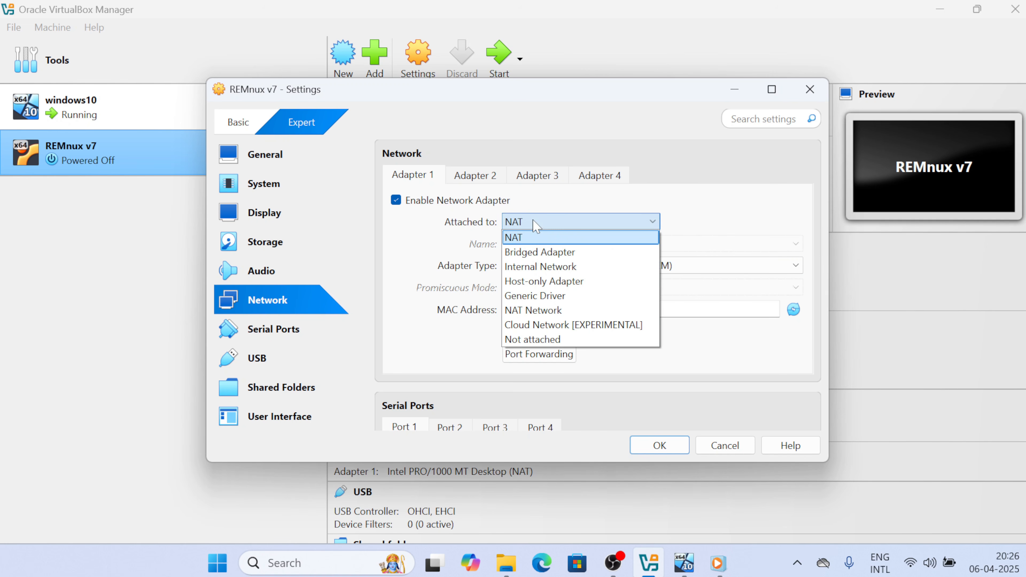
click(536, 282)
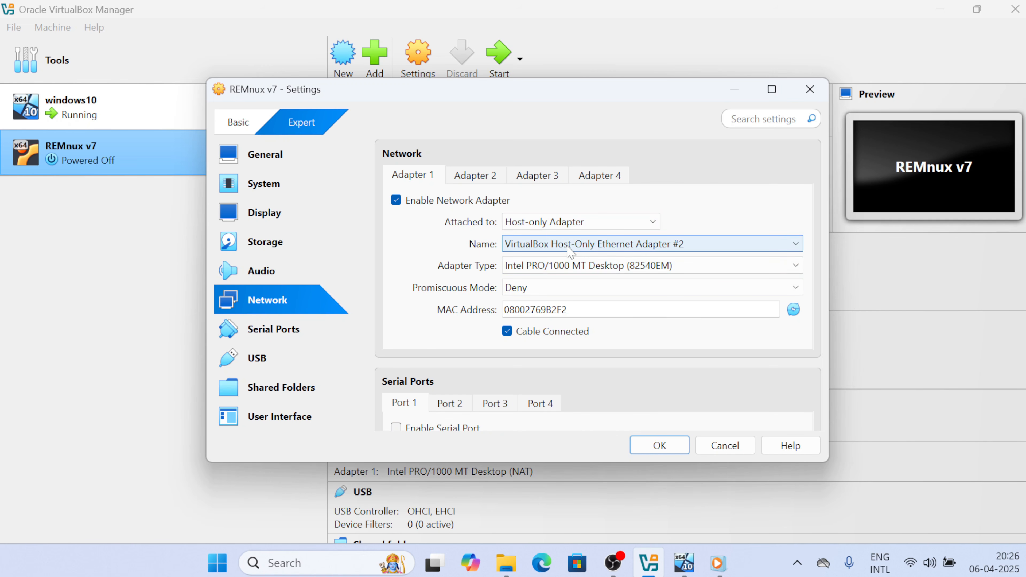
click(542, 245)
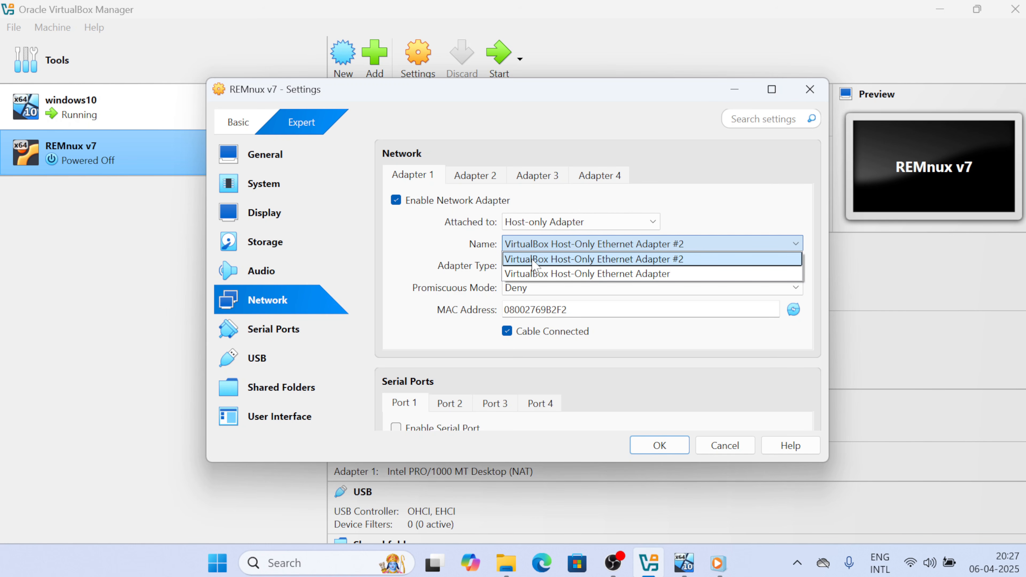
click(545, 260)
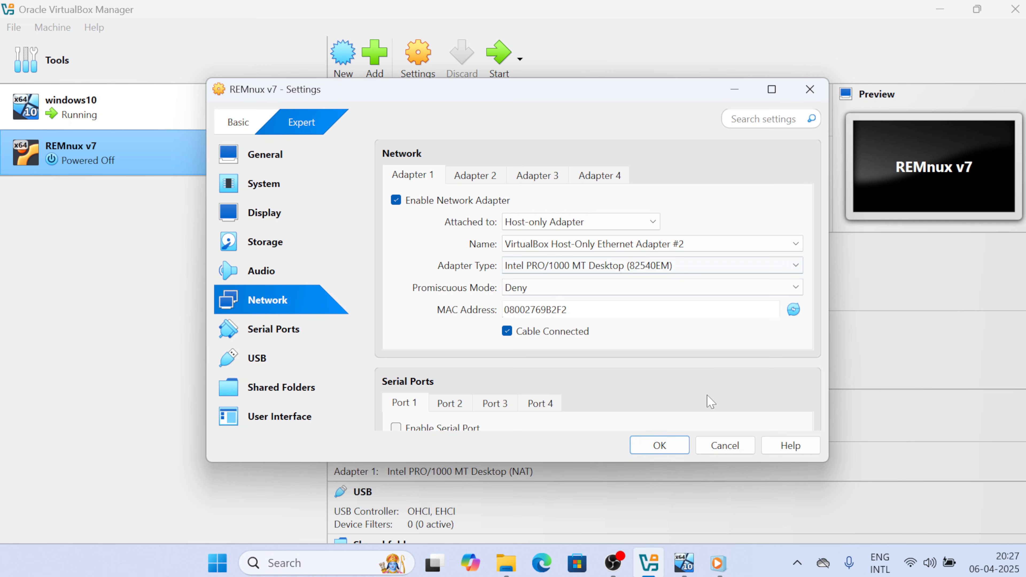
click(660, 446)
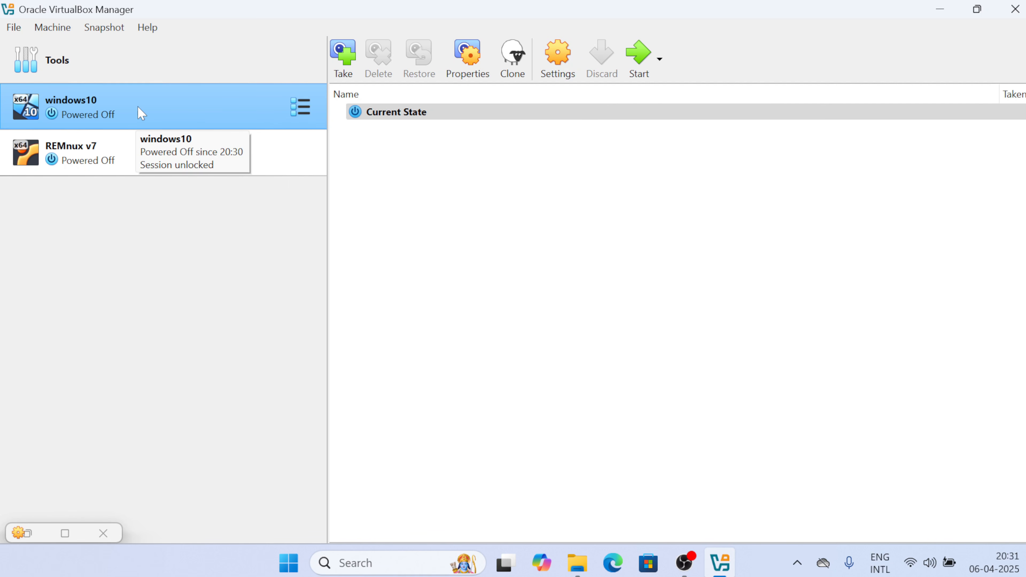
click(558, 57)
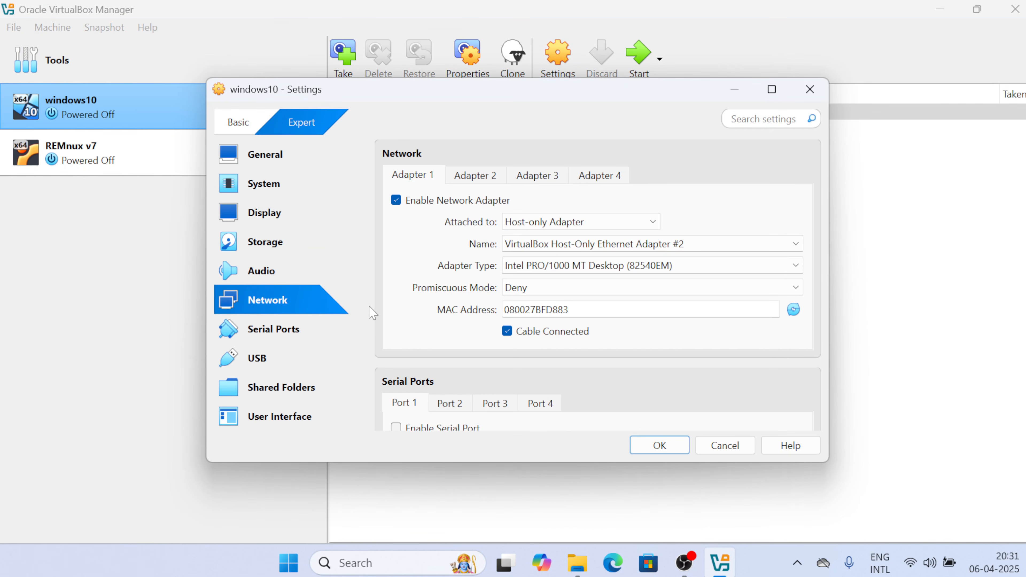
click(562, 222)
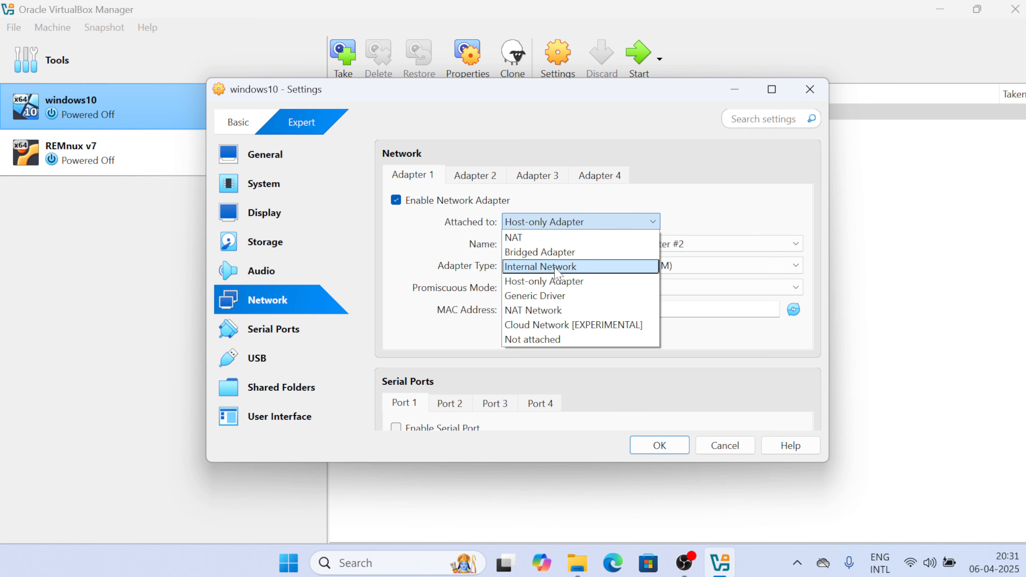
click(556, 282)
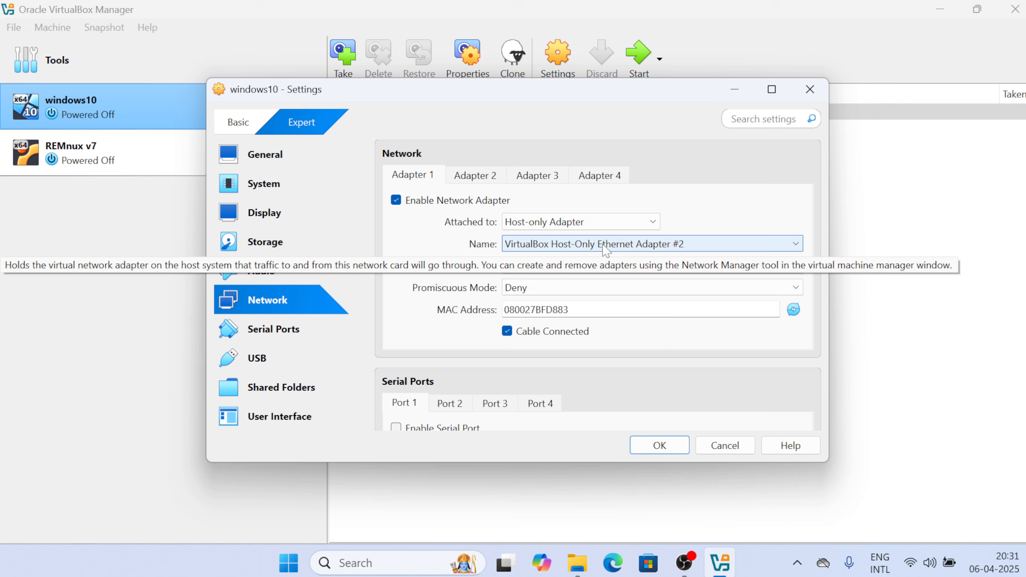
click(604, 248)
click(602, 247)
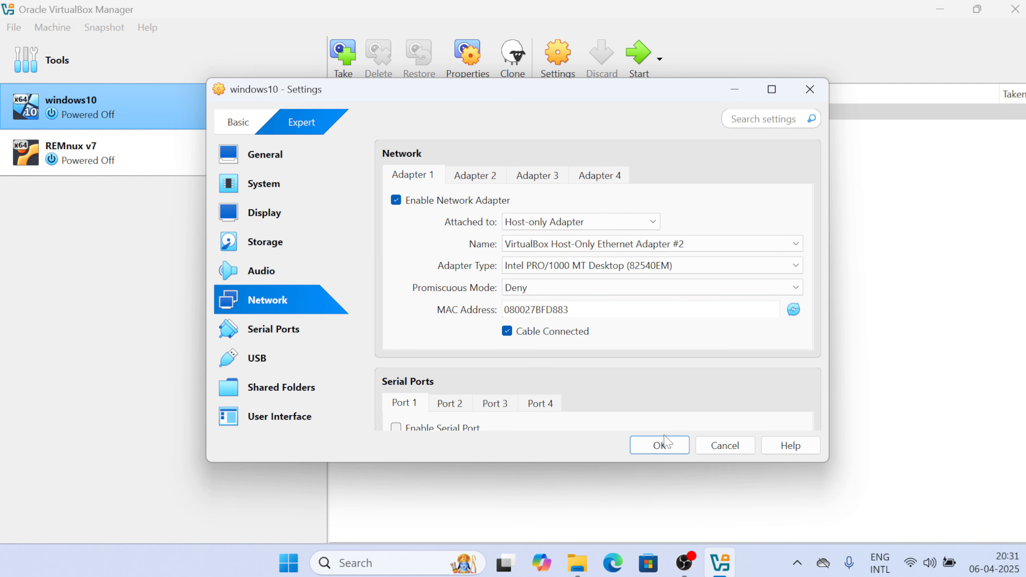
click(659, 445)
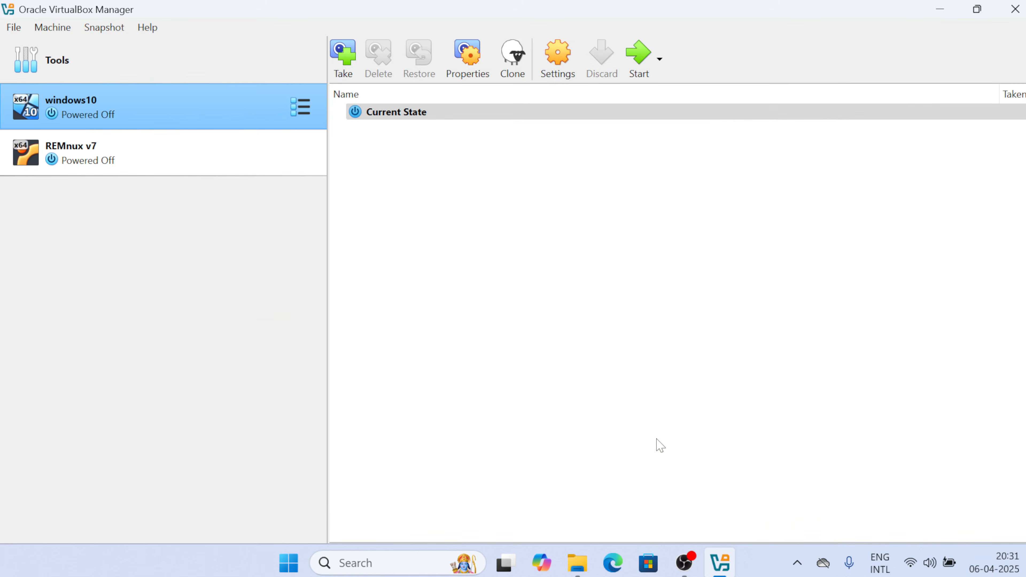
Start windows10, then run ip a on REMnux and select its address 10.0.0.3
click(640, 63)
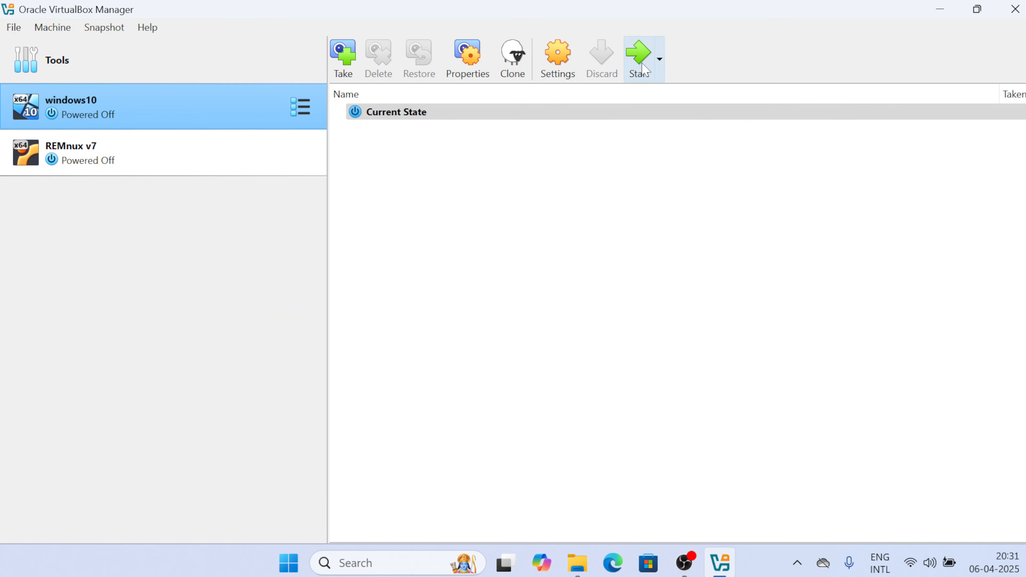
click(118, 172)
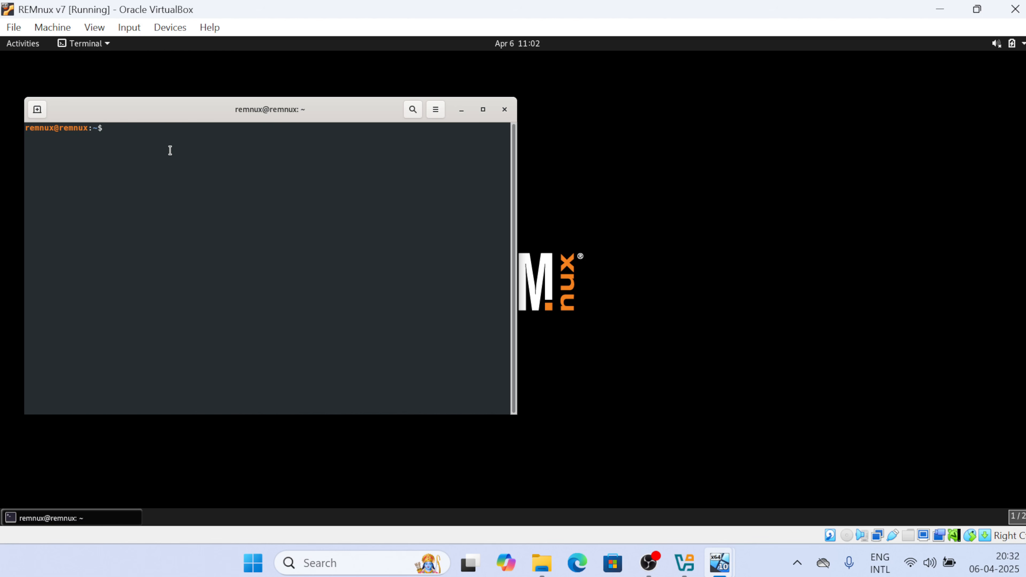
text(ip a)
key(Return)
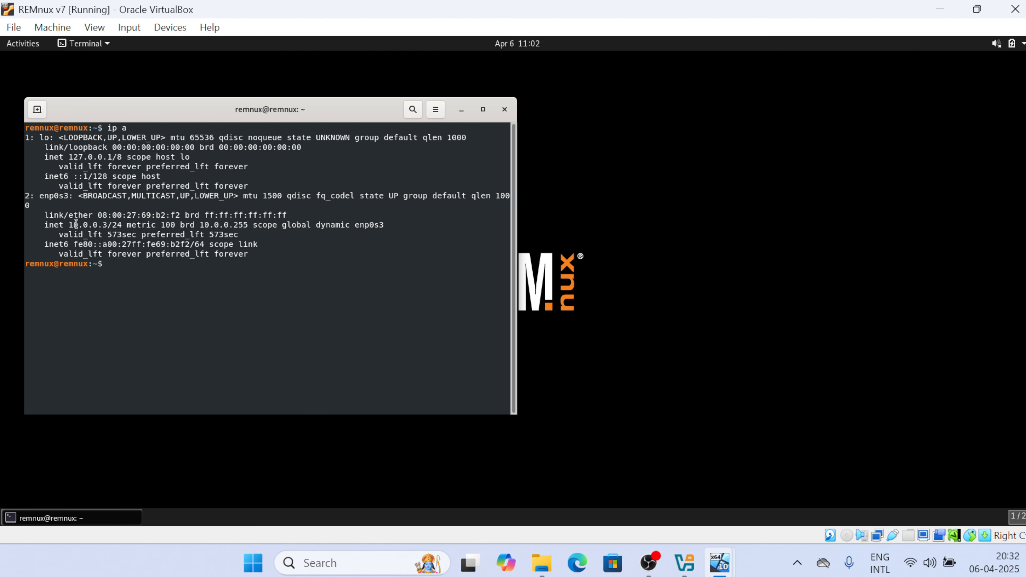
drag(69, 225, 114, 225)
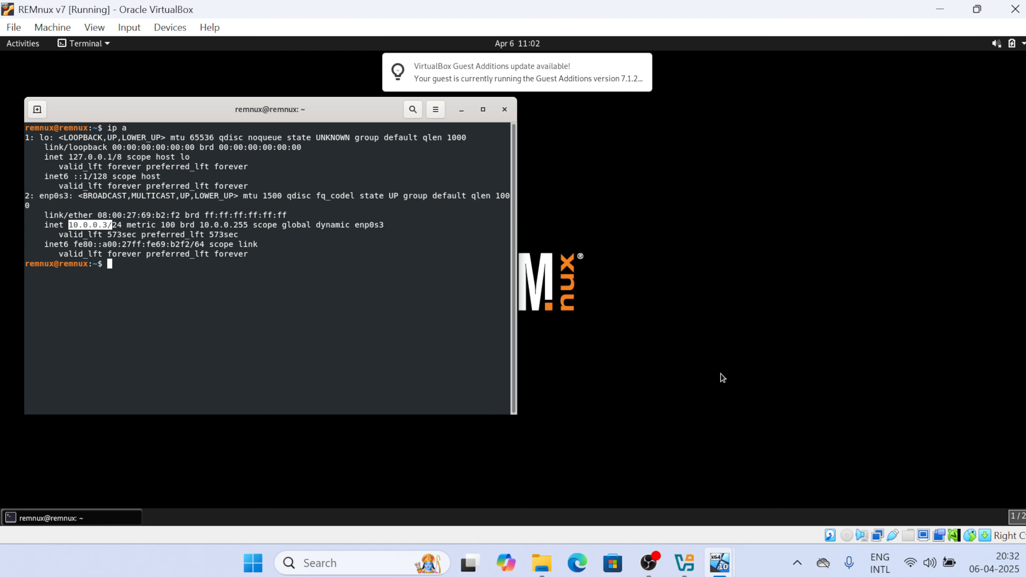
Log in to the windows10 VM with its password and open a command prompt
mouse_move(720, 560)
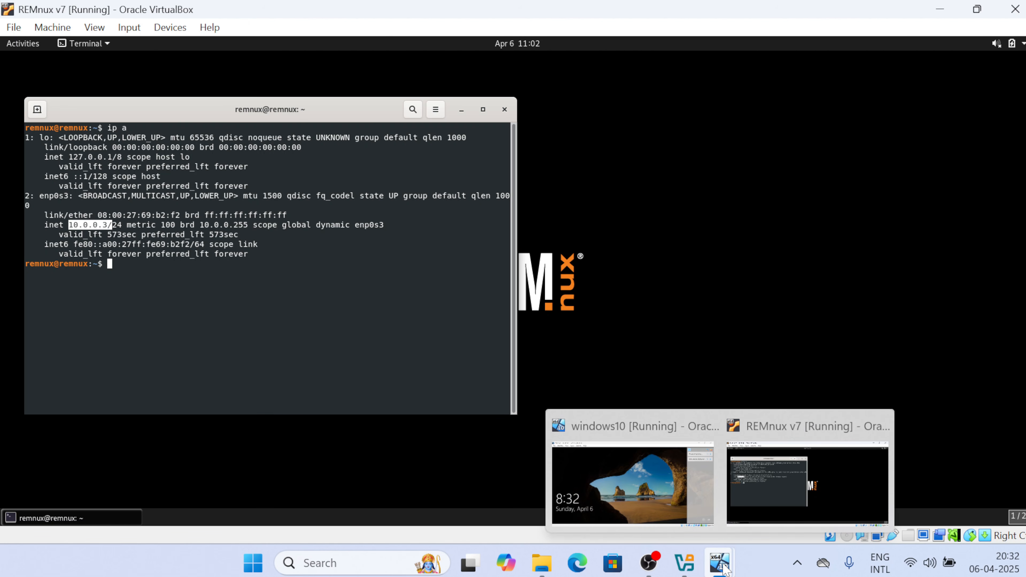
click(682, 508)
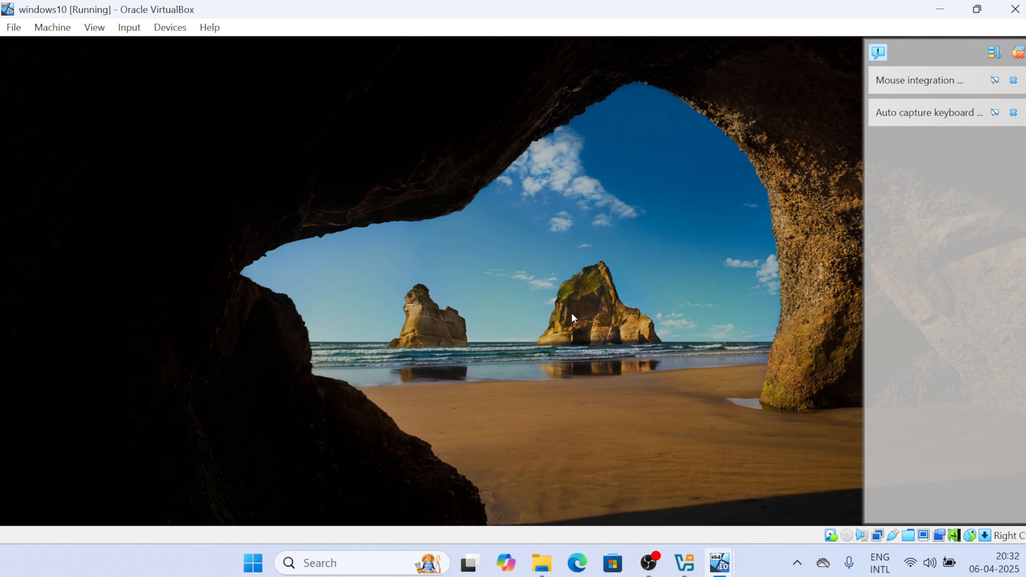
click(572, 315)
text(••••)
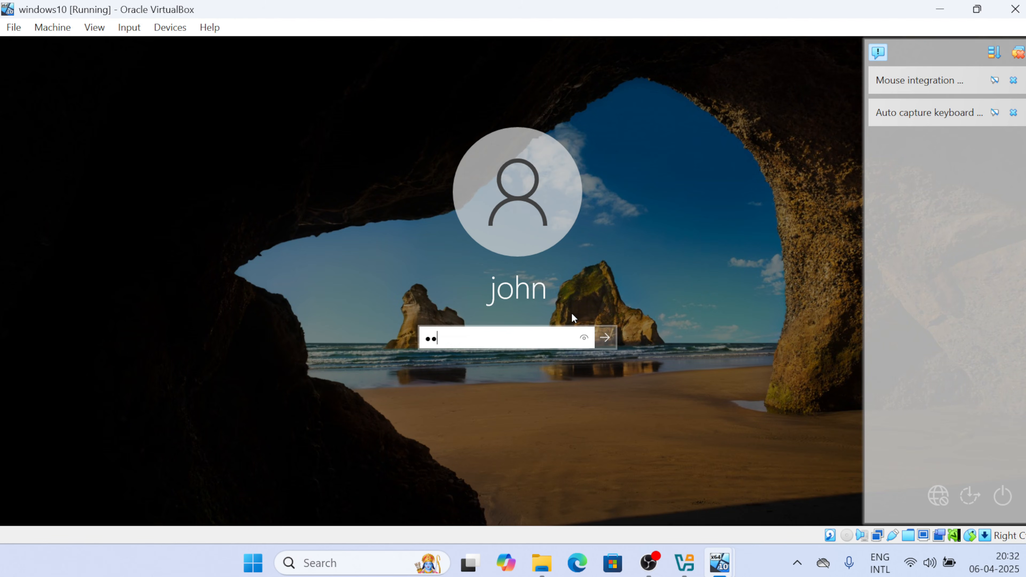
text(•••••)
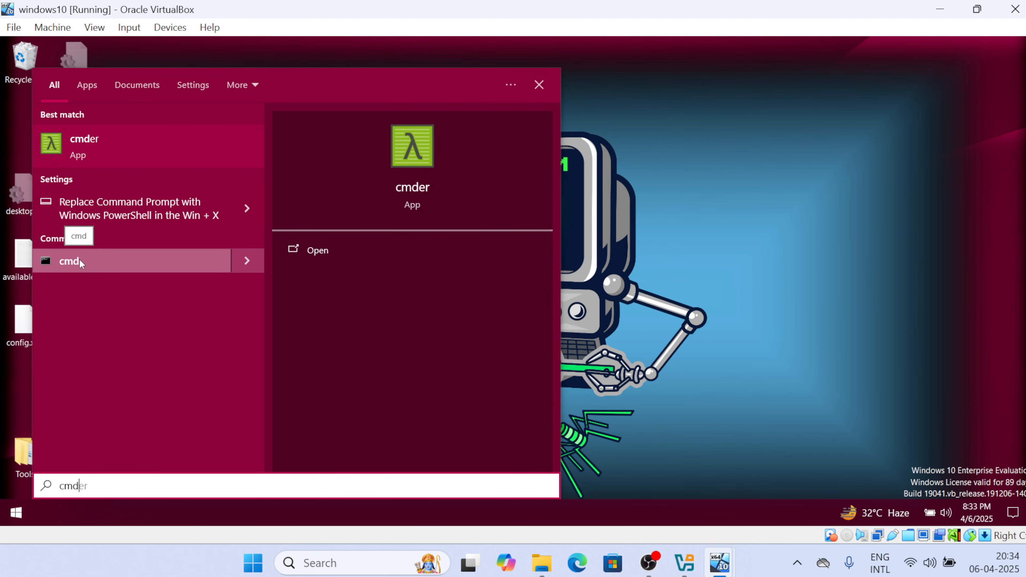
click(104, 255)
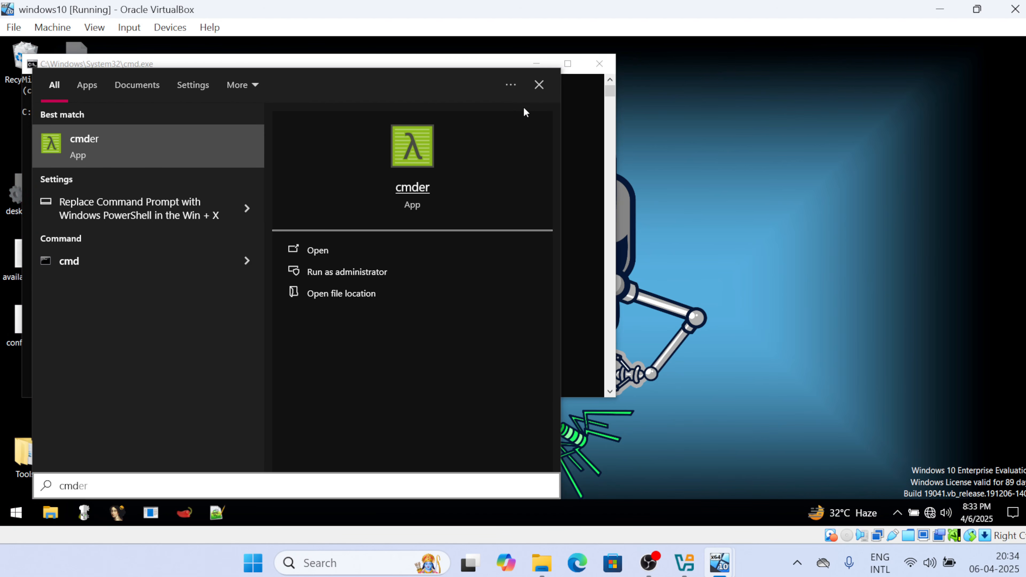
click(539, 84)
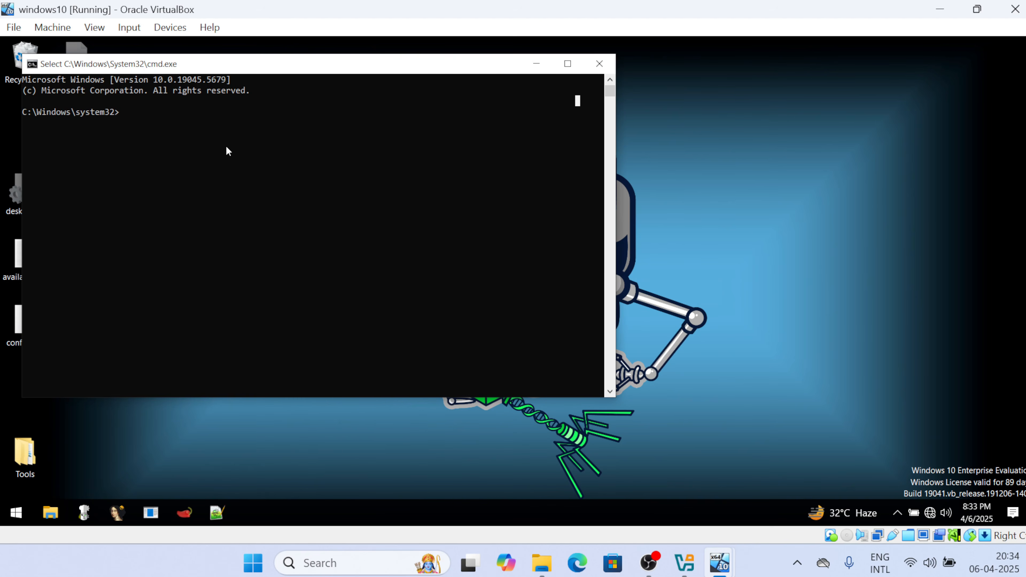
Run ipconfig to confirm address 10.0.0.4, then ping REMnux at 10.0.0.3
text(ip)
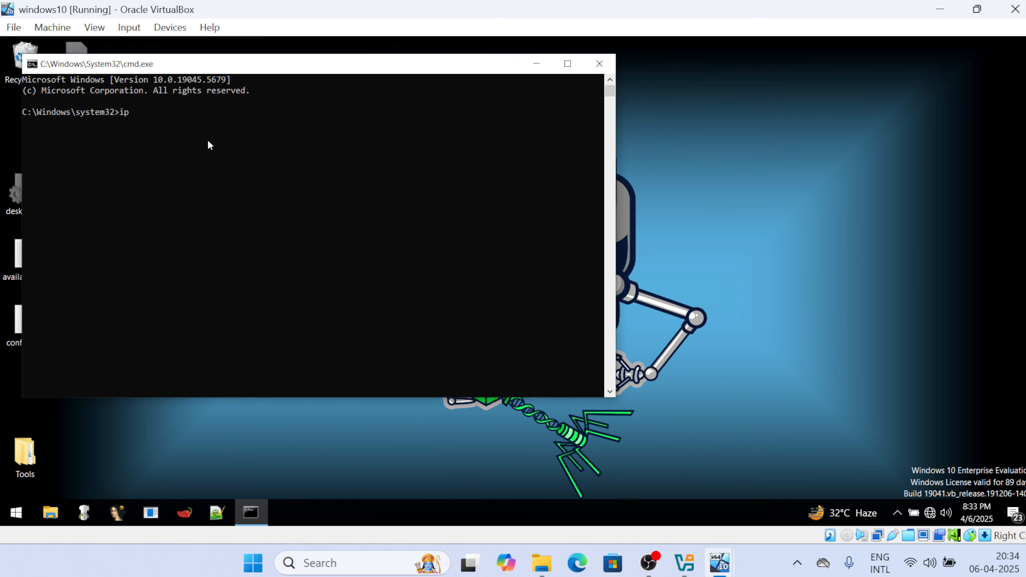
text(config)
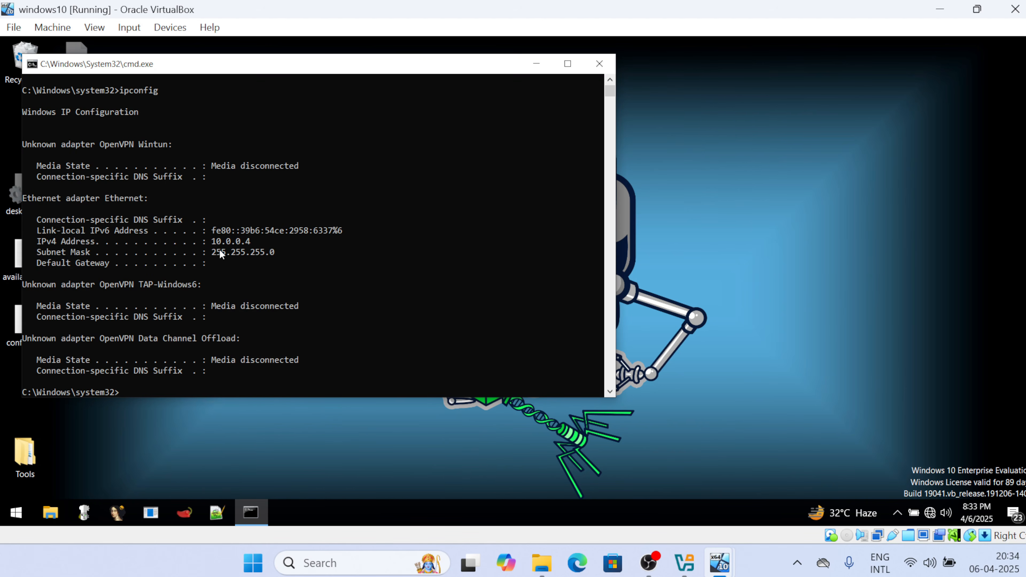
click(210, 242)
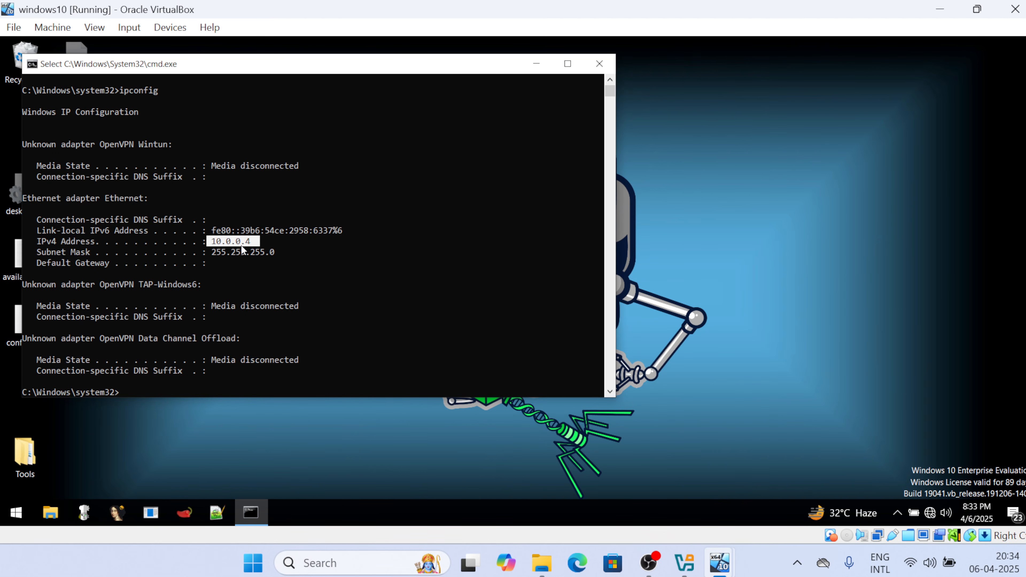
click(131, 391)
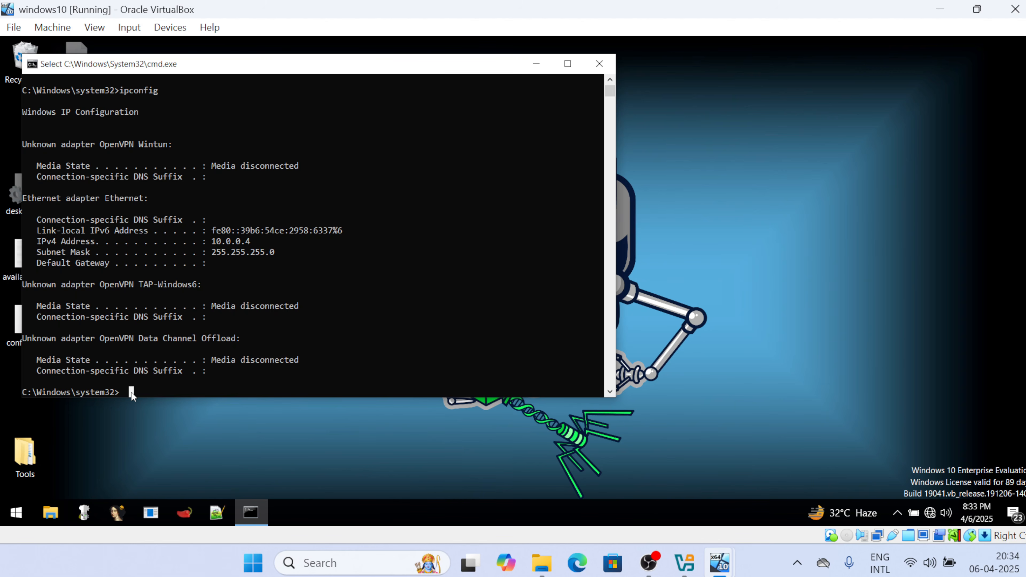
text(ping)
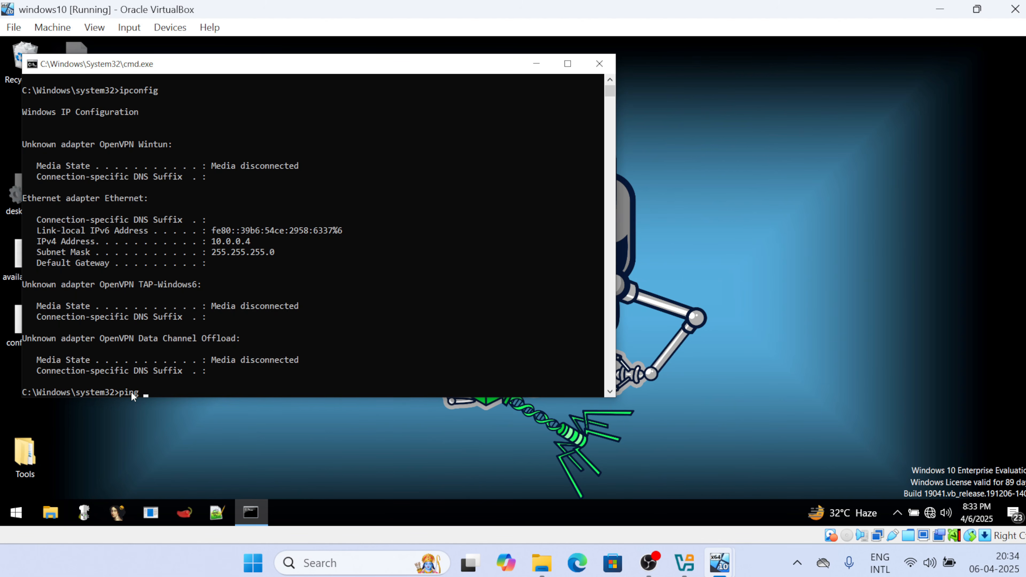
text( 10.0.)
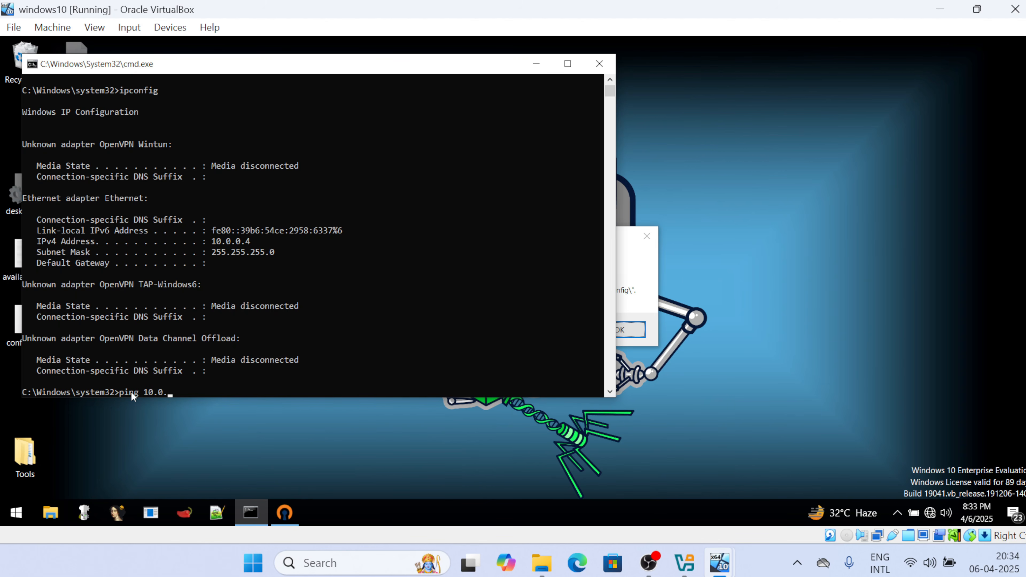
text(0.)
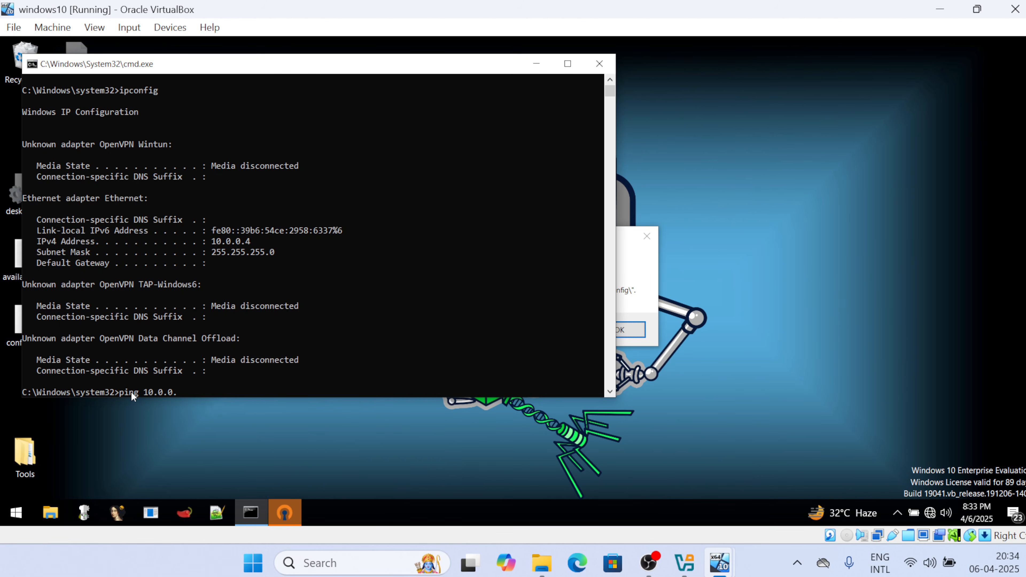
text(3)
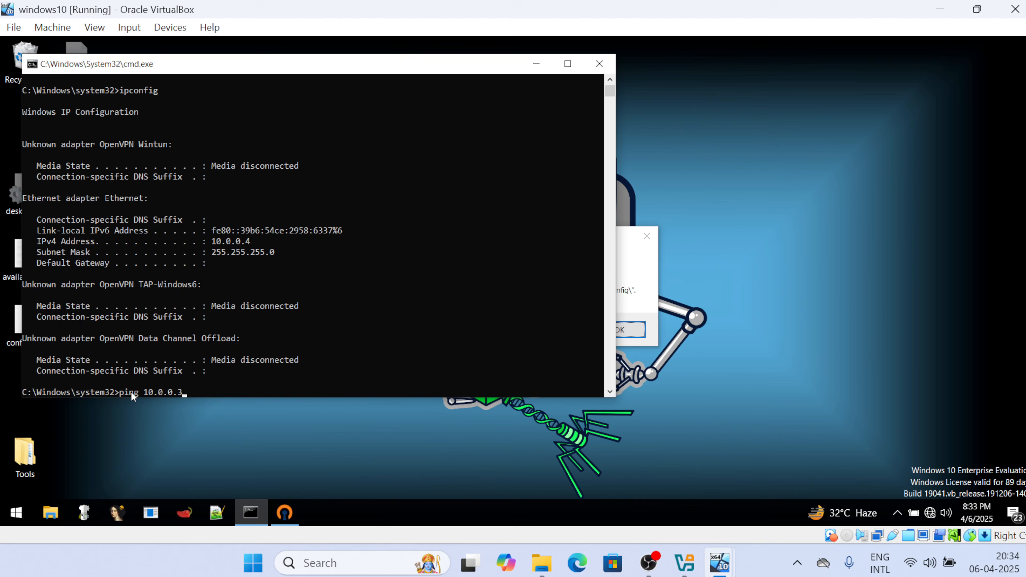
key(Return)
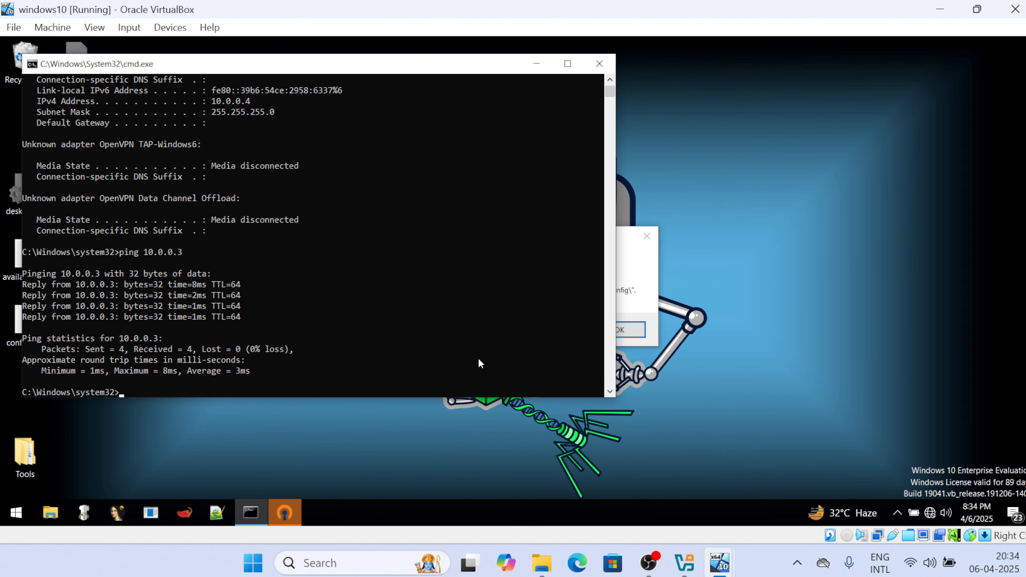
On REMnux, ping 10.0.0.4 successfully, then ping 8.8.8.8 to confirm no internet
mouse_move(734, 563)
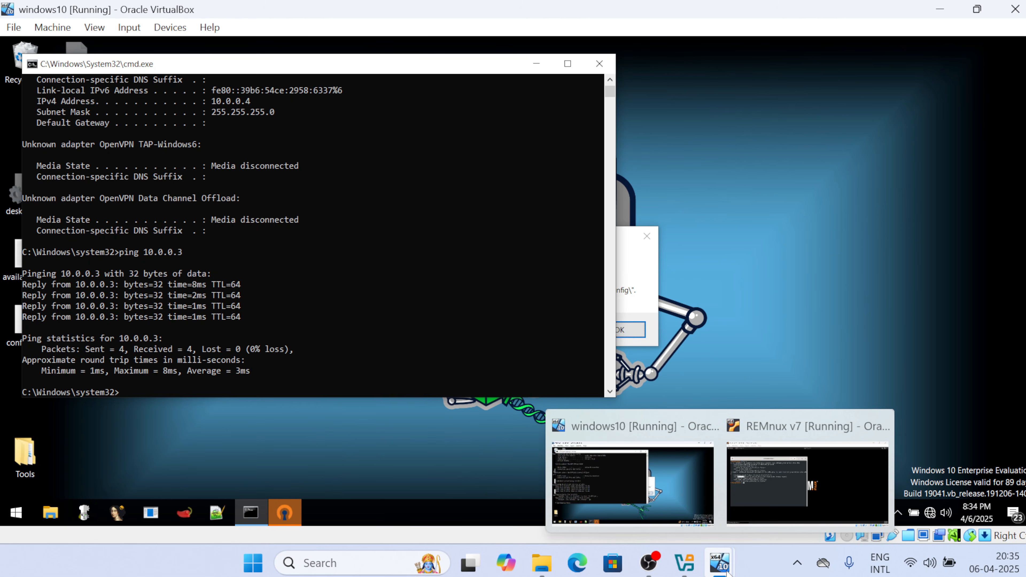
click(794, 493)
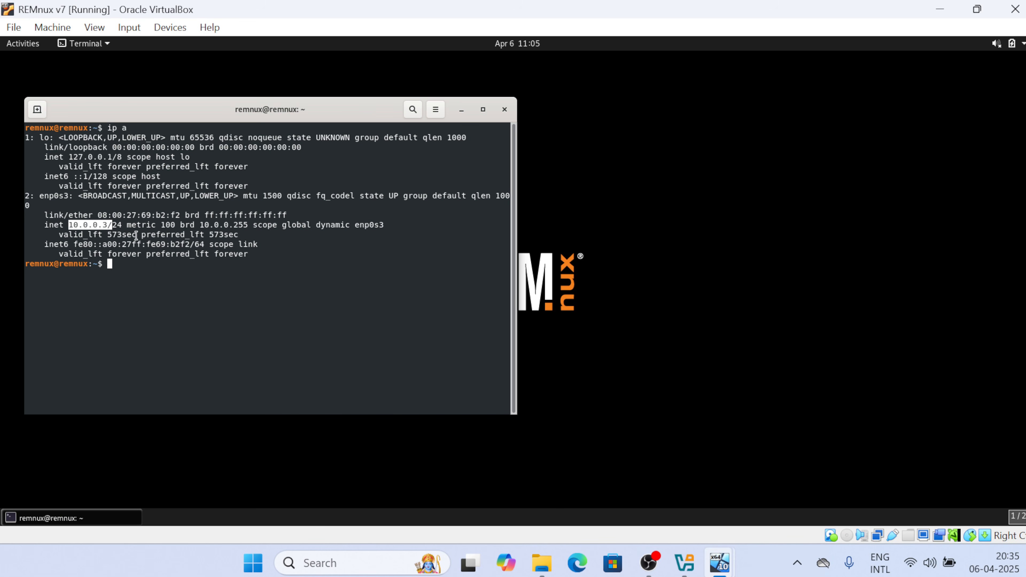
text(ping 10.0.0.4)
key(Return)
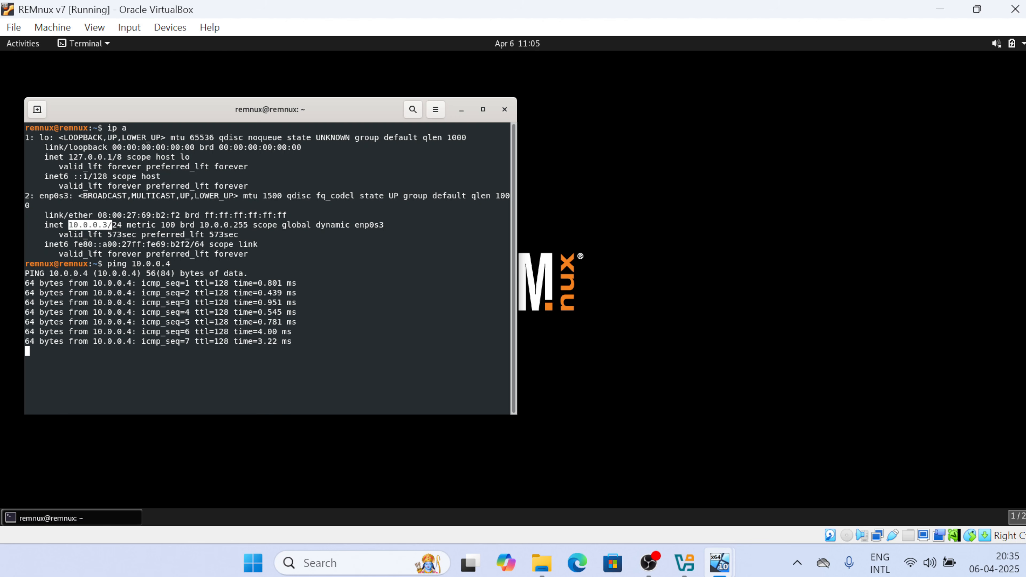
key(ctrl+c)
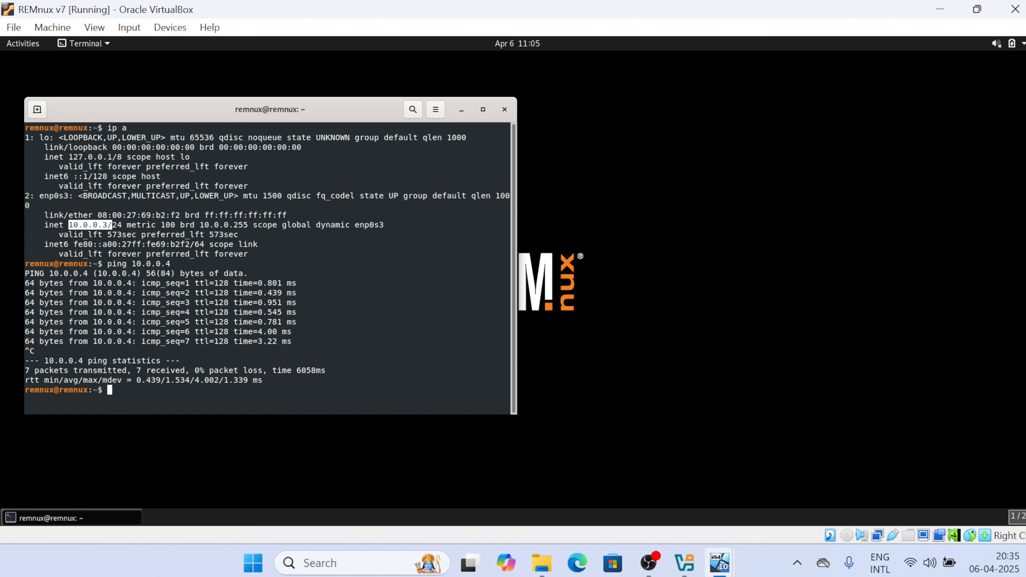
text(ping 8.8.8.8)
key(Return)
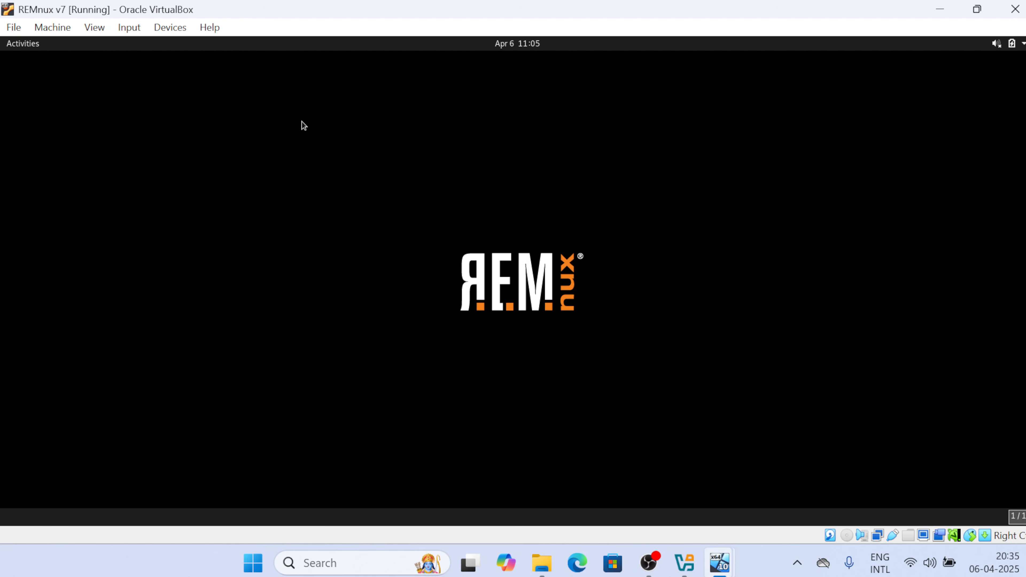
Snapshot REMnux as 'all setup' with description 10.0.0.3, then return to windows10
click(13, 28)
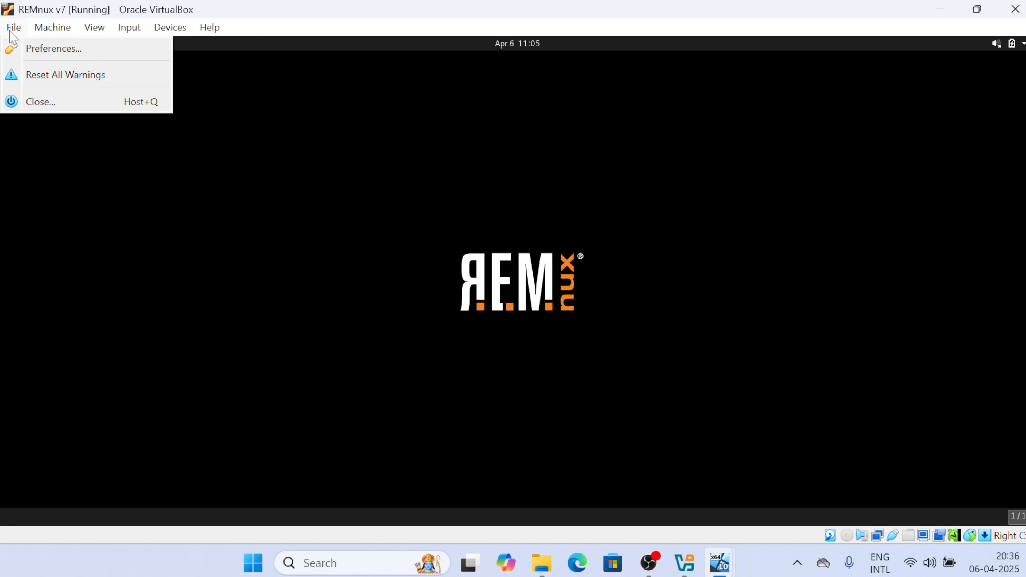
mouse_move(48, 27)
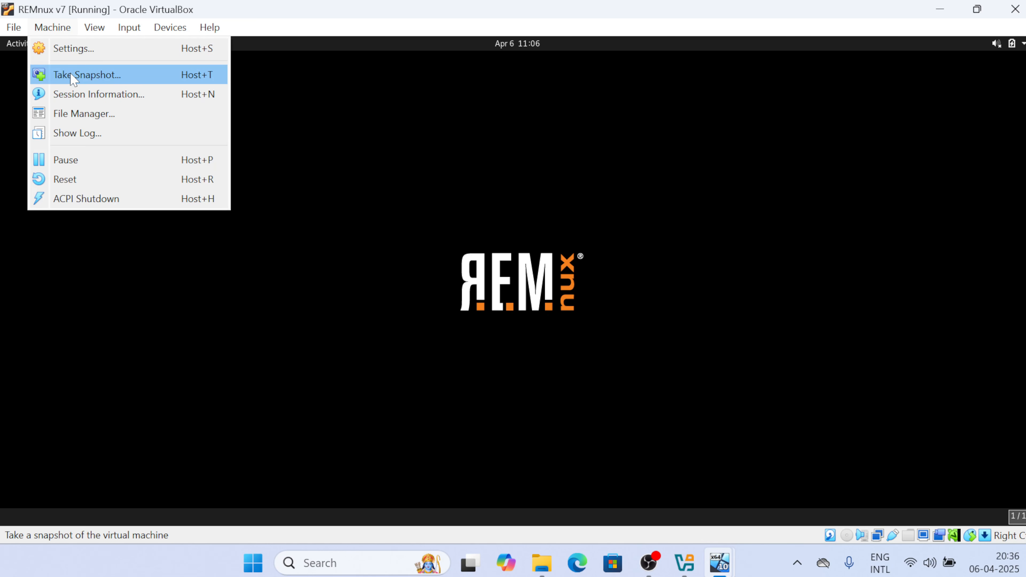
click(86, 76)
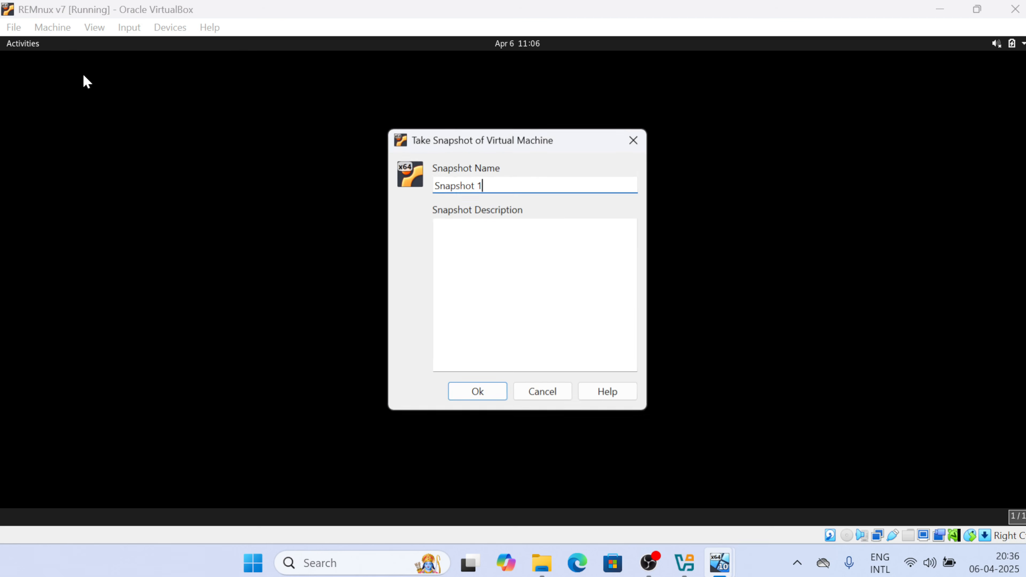
key(ctrl+a)
key(BackSpace)
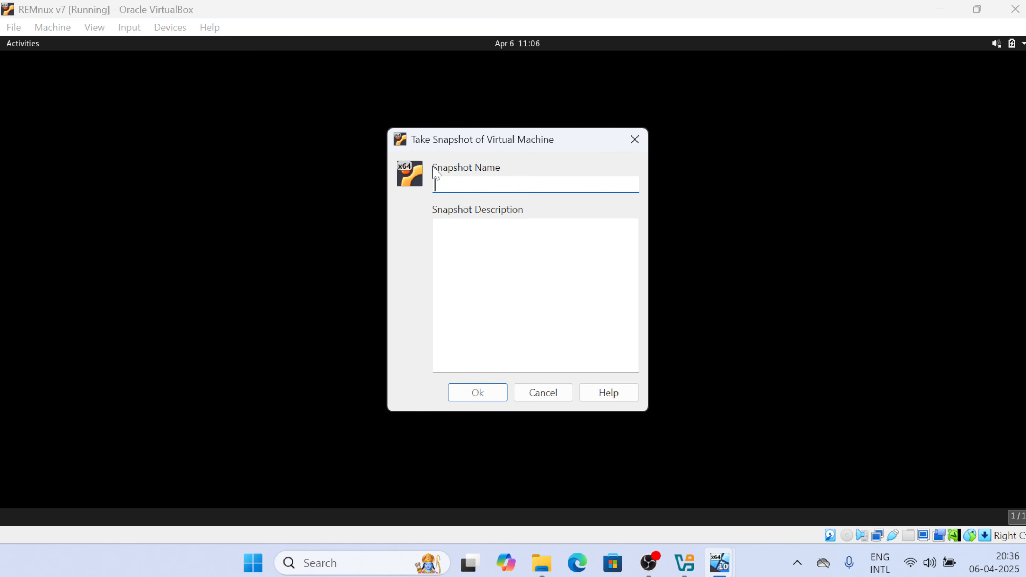
text(all setup)
key(Tab)
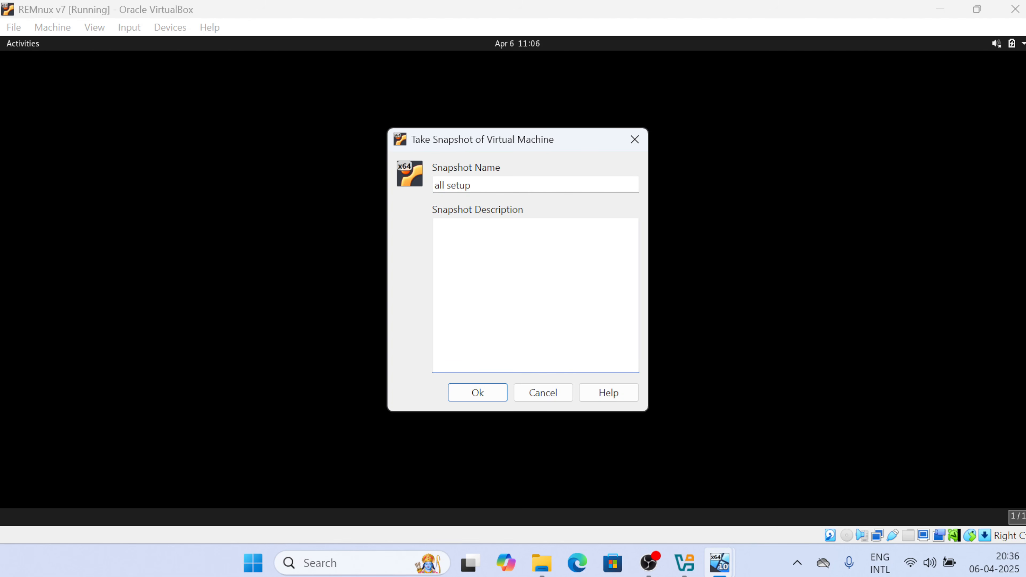
text(10.0.0.3)
click(473, 393)
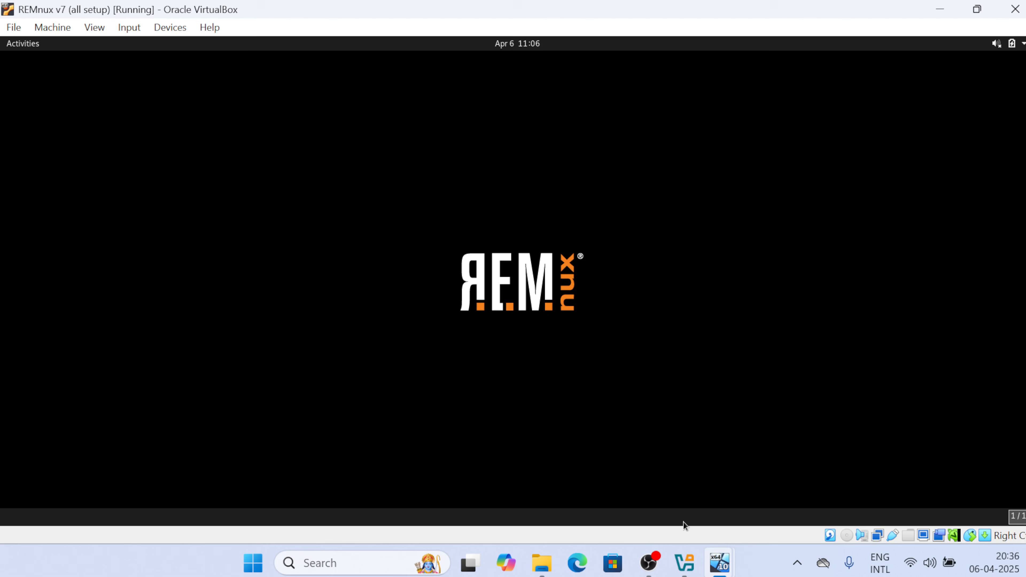
mouse_move(720, 563)
click(659, 471)
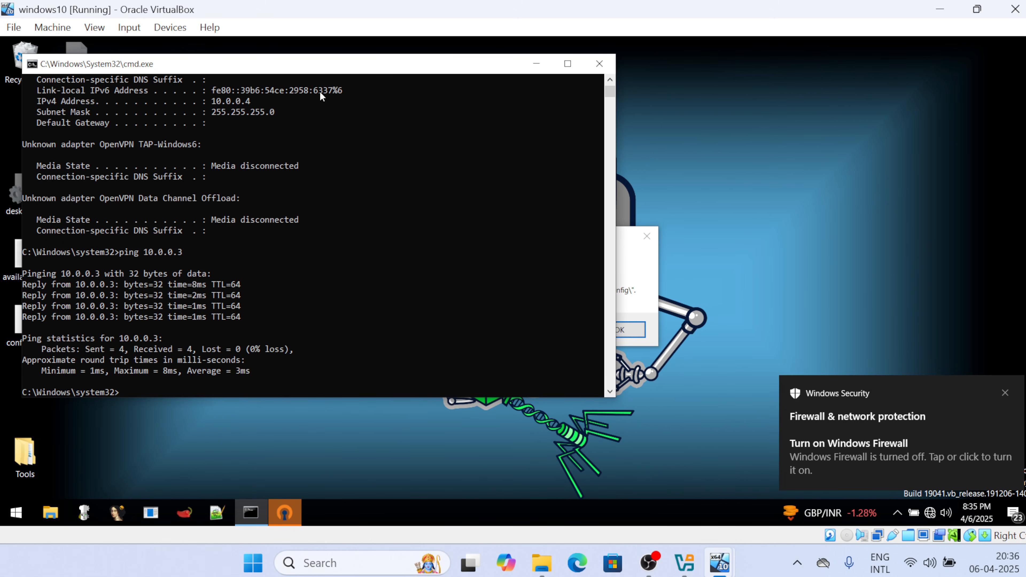
Snapshot windows10 as 'all tools setup' and view its snapshots in VirtualBox Manager
click(13, 27)
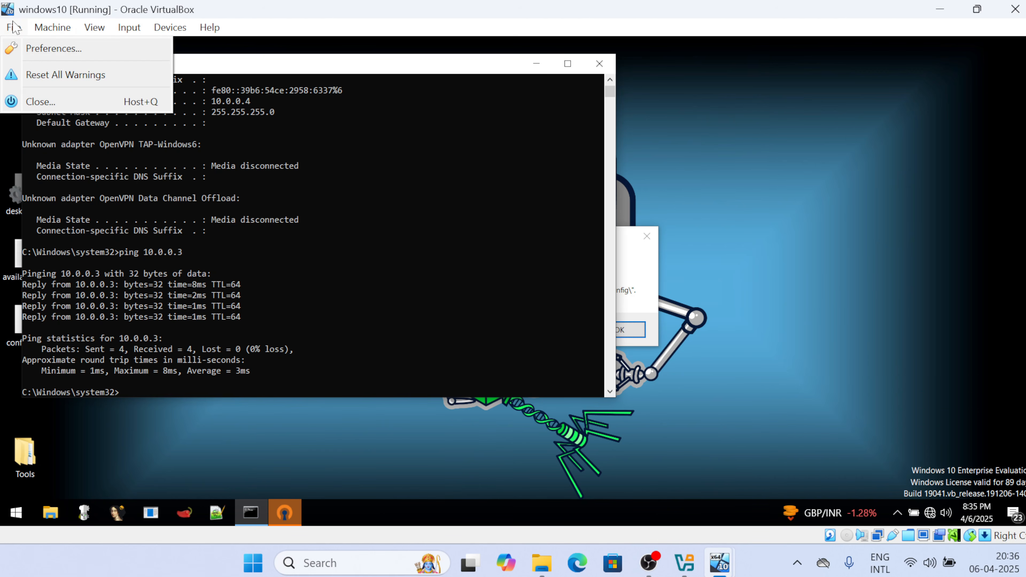
mouse_move(61, 28)
click(71, 73)
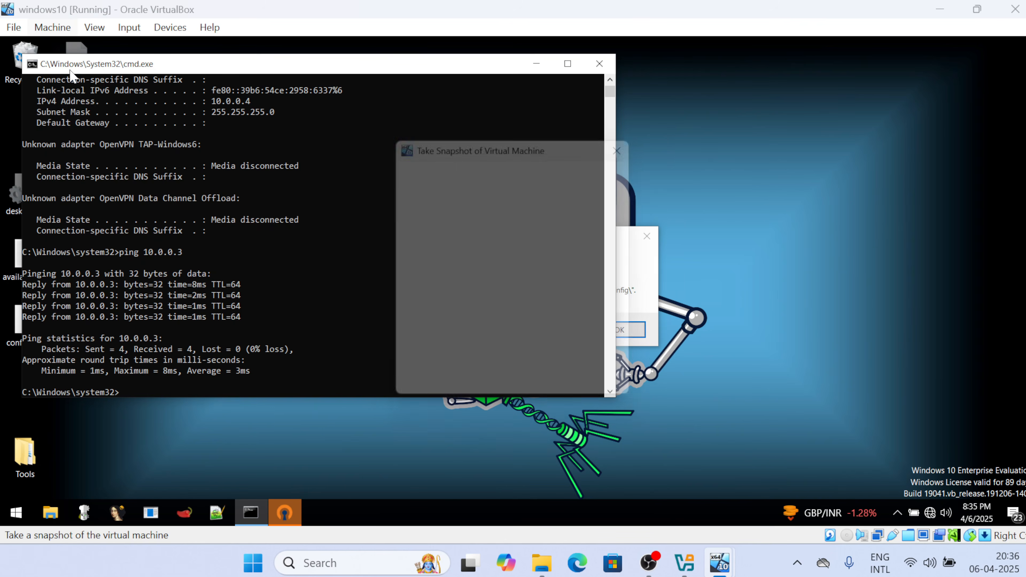
key(ctrl+a)
key(BackSpace)
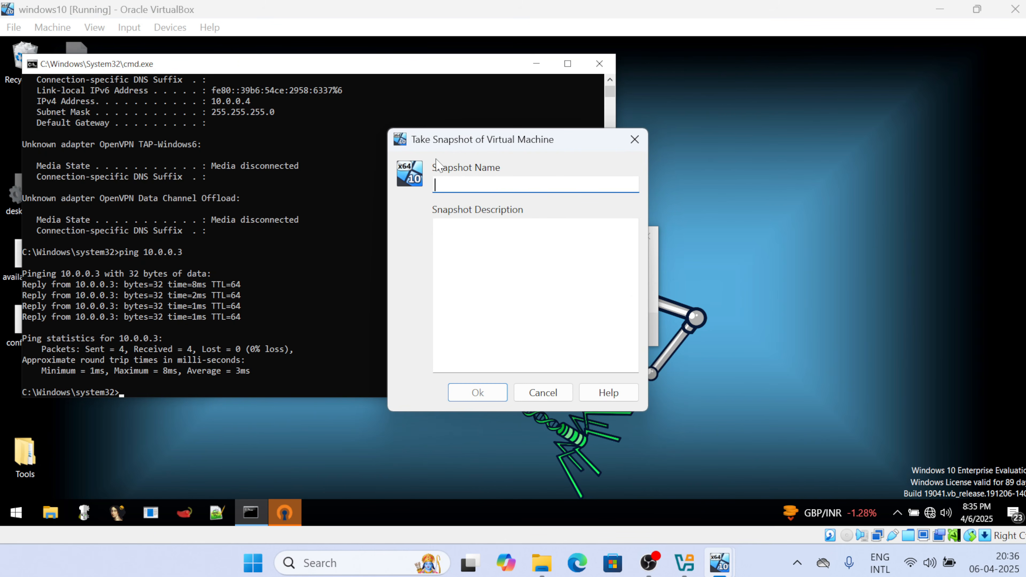
text(all tools setup)
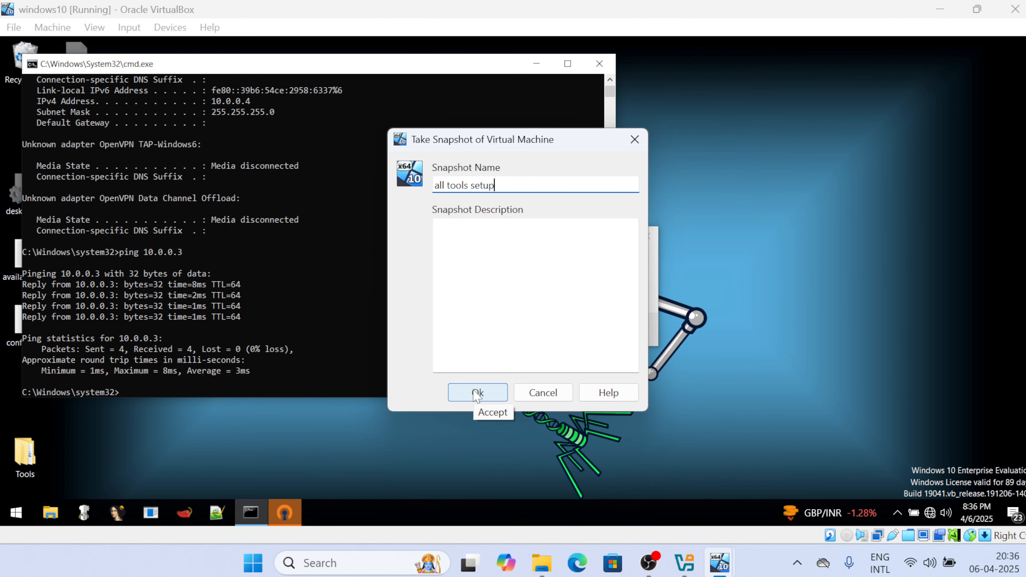
click(476, 392)
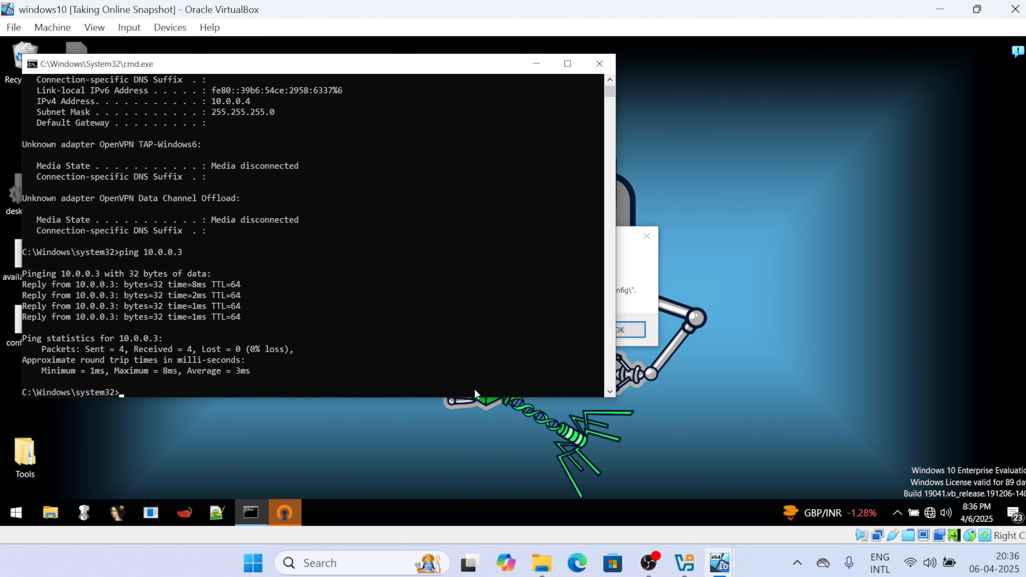
click(683, 564)
click(130, 124)
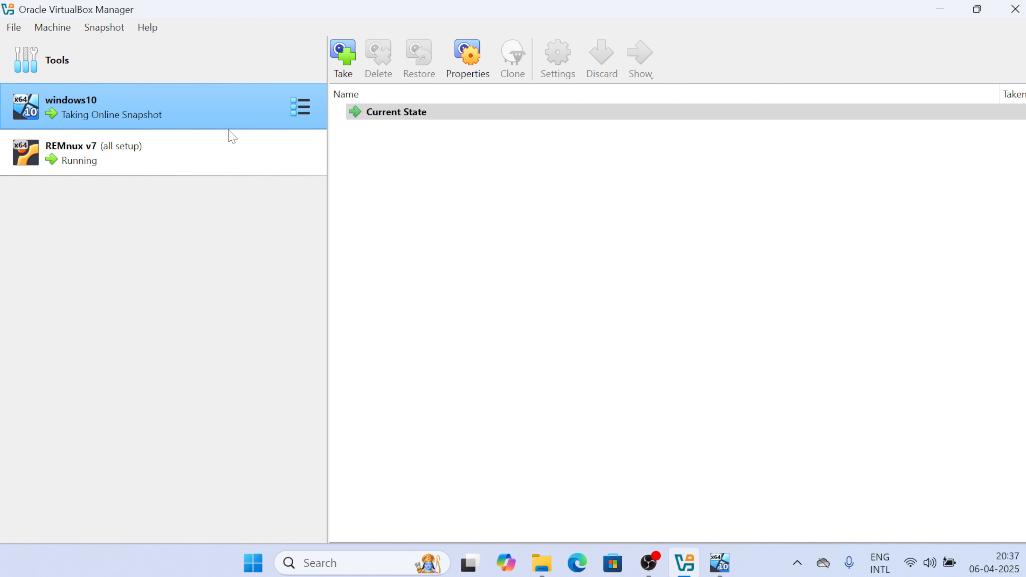
Inspect windows10's new 'all tools setup' snapshot, then select the REMnux machine
click(379, 114)
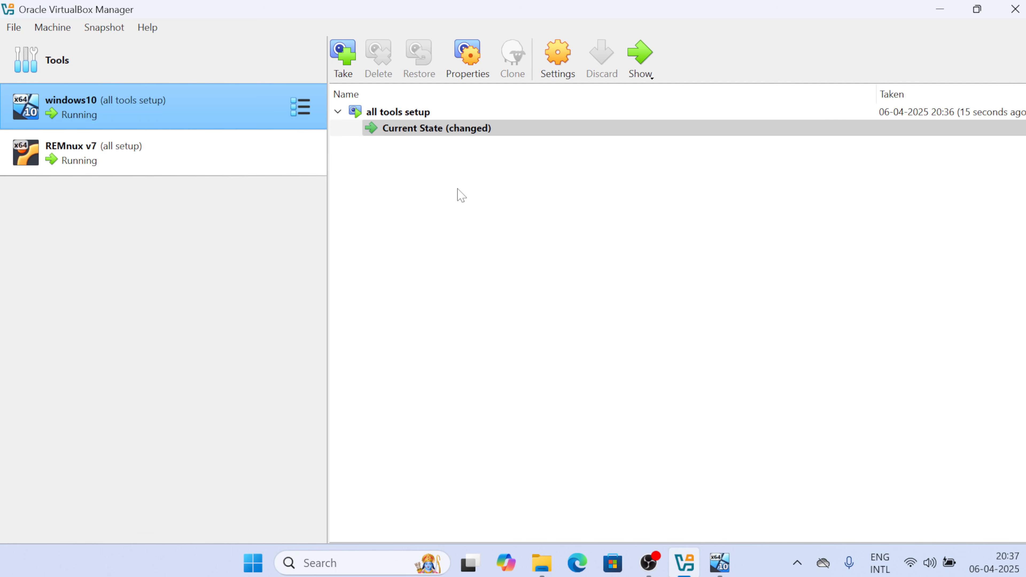
click(400, 113)
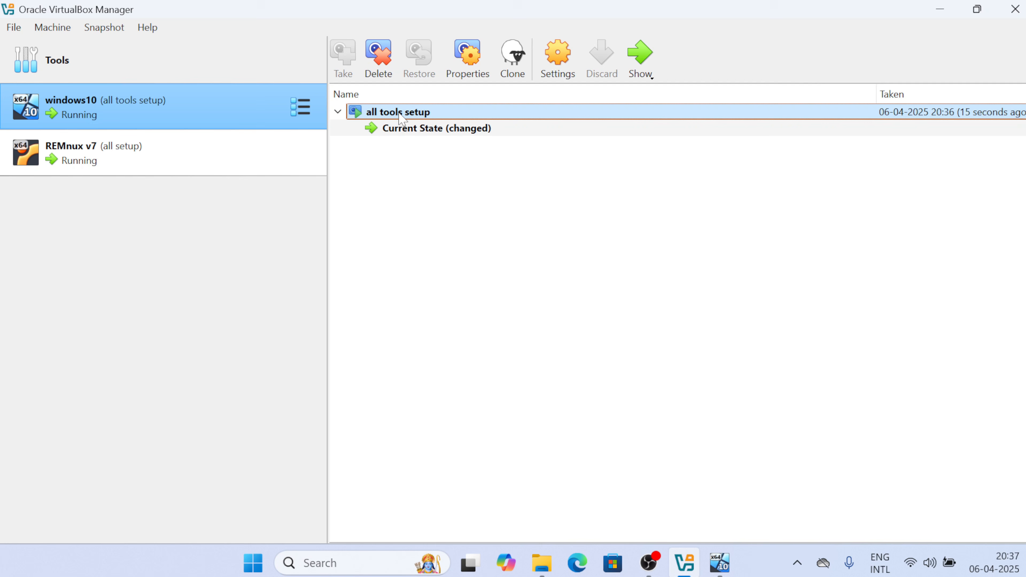
click(161, 162)
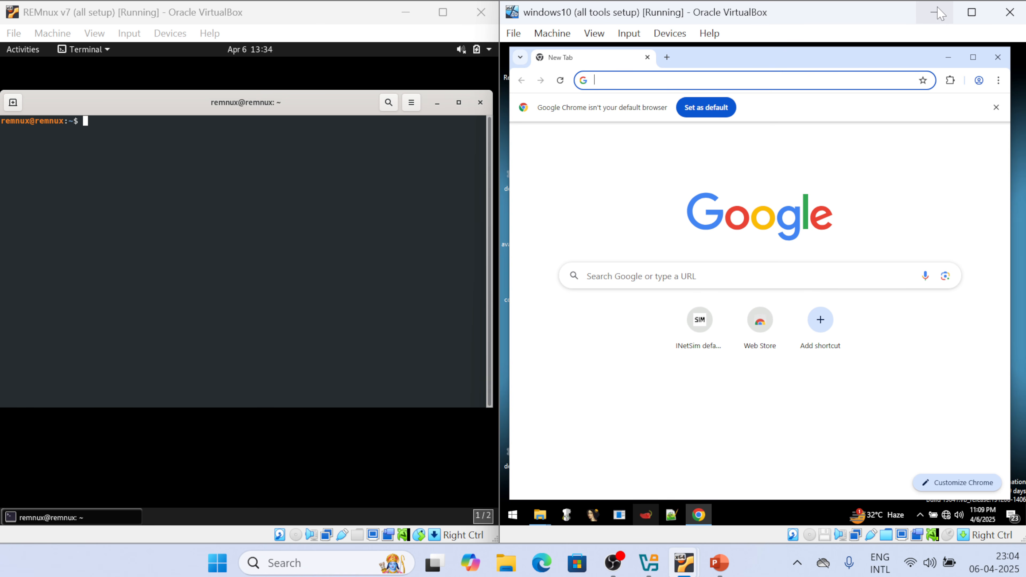
Run inetsim in the REMnux terminal so its fake services listen on 10.0.0.3
text(in)
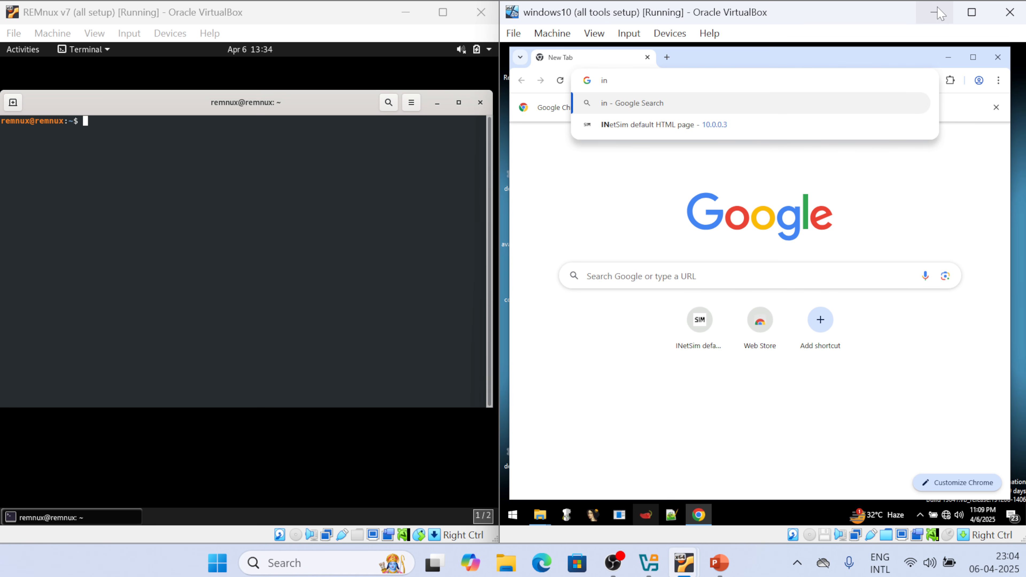
key(BackSpace)
key(BackSpace)
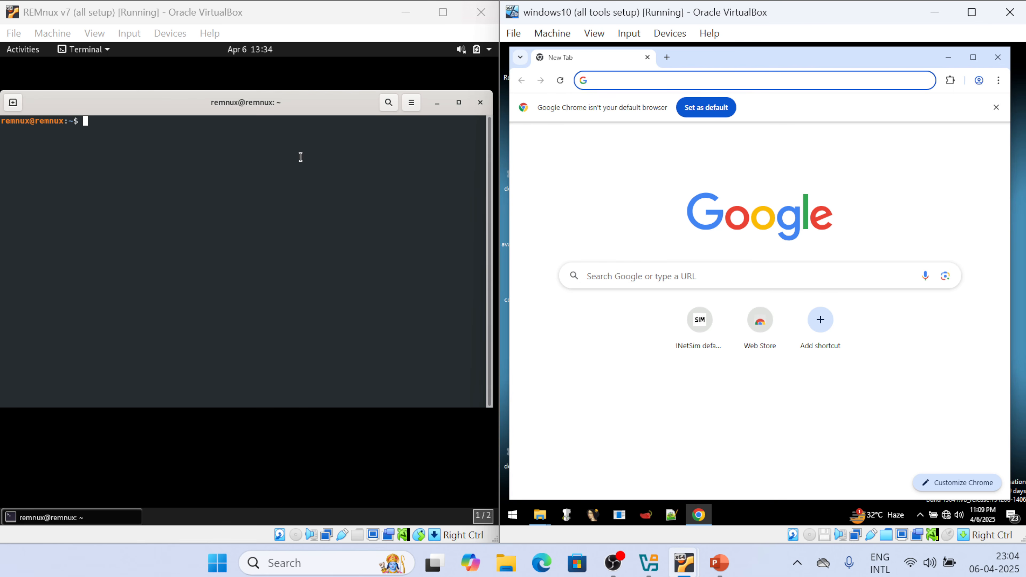
click(192, 227)
text(inetsim)
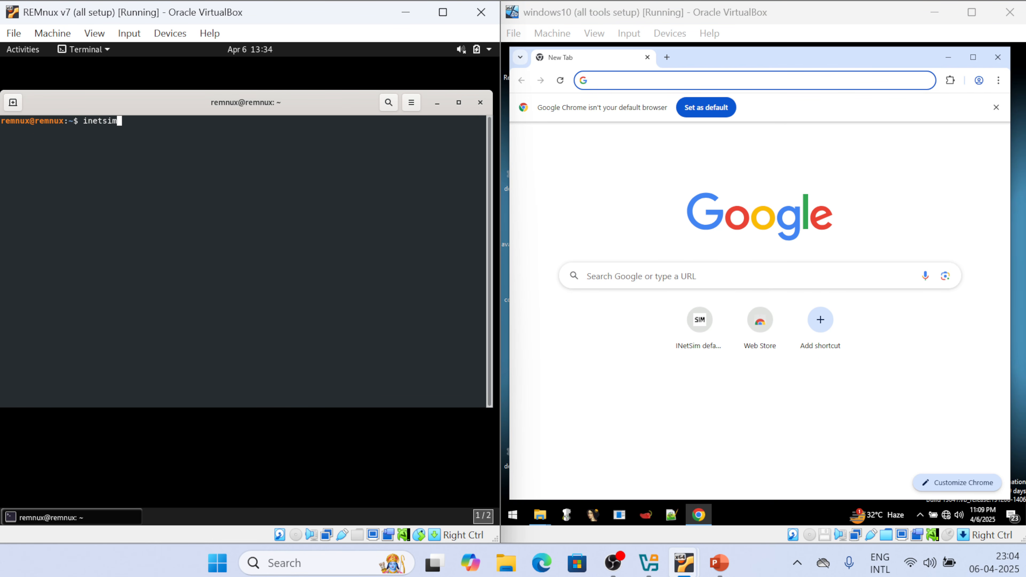
key(Return)
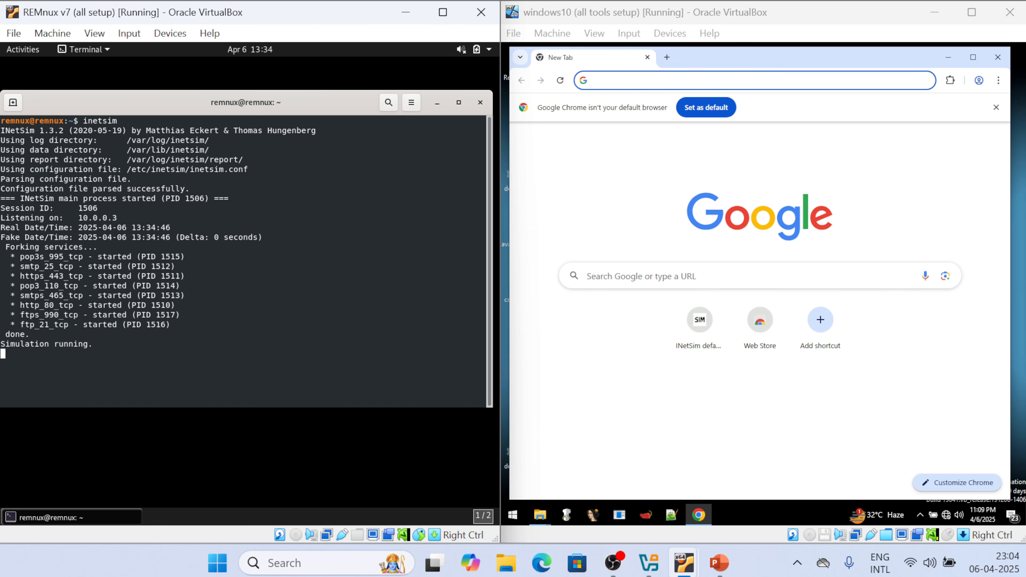
click(609, 77)
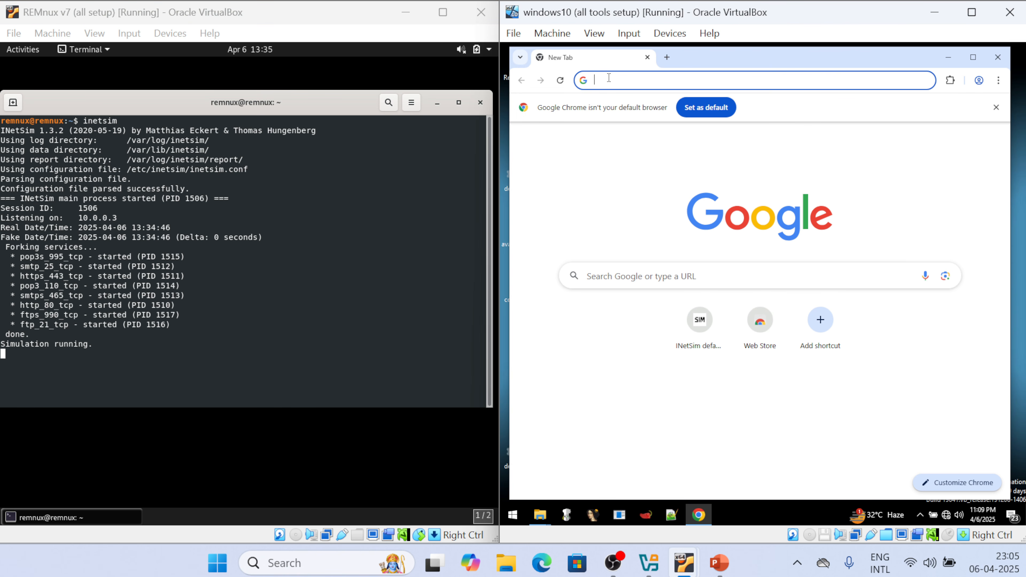
In Chrome, load INetSim's default page at 10.0.0.3, then request 10.0.0.3/abc.exe
text(1)
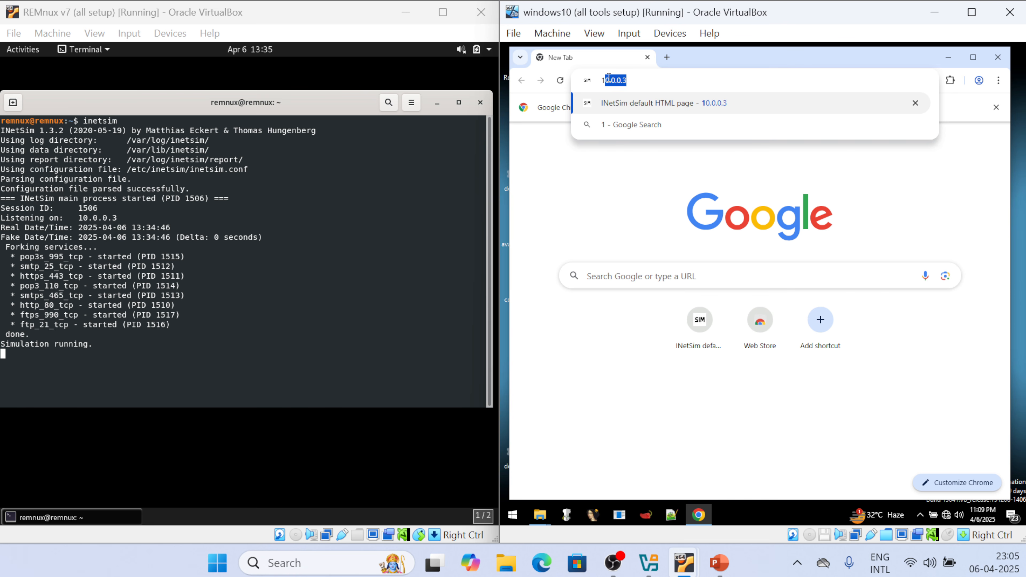
text(0.0.0.3)
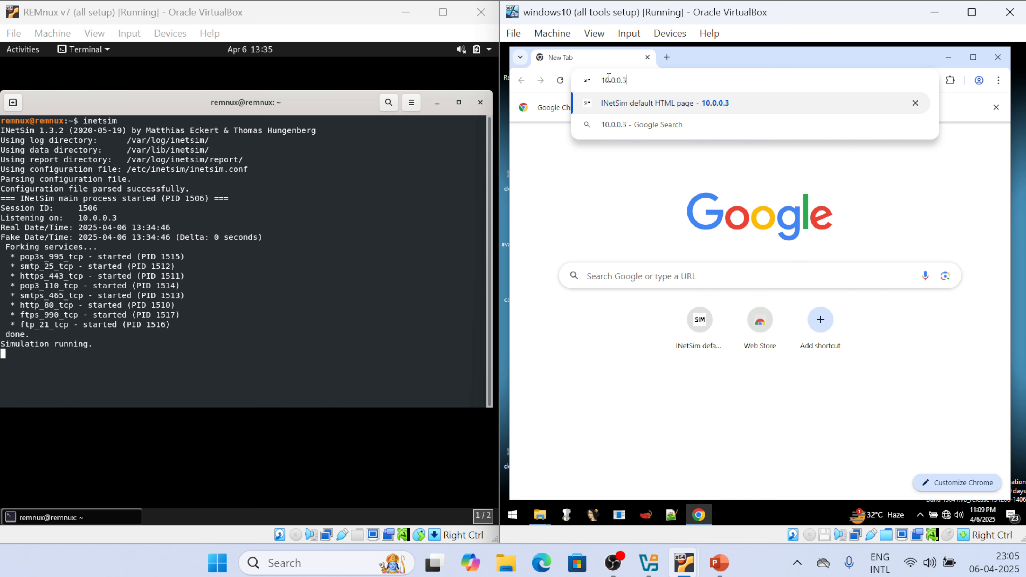
key(Return)
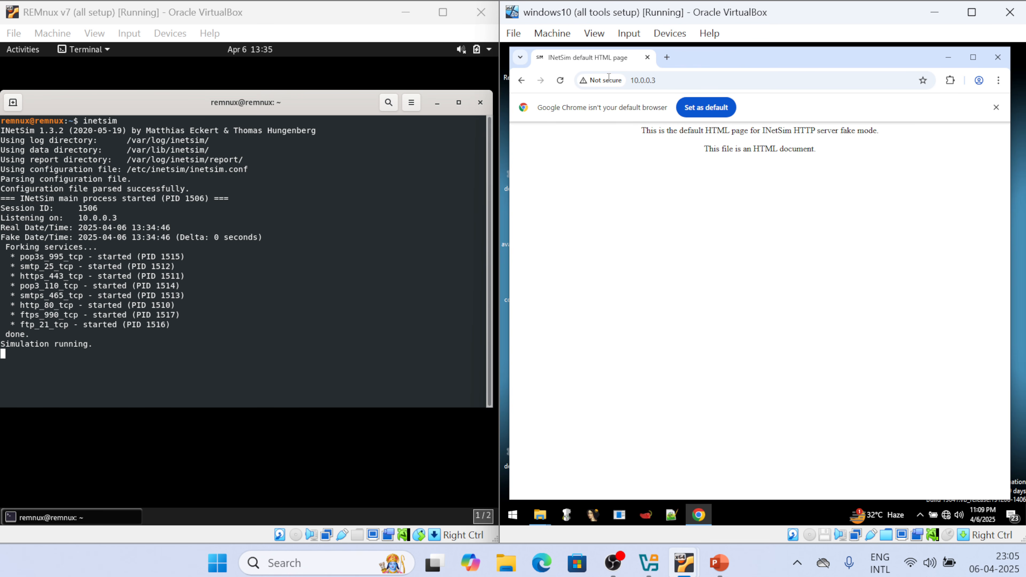
click(669, 81)
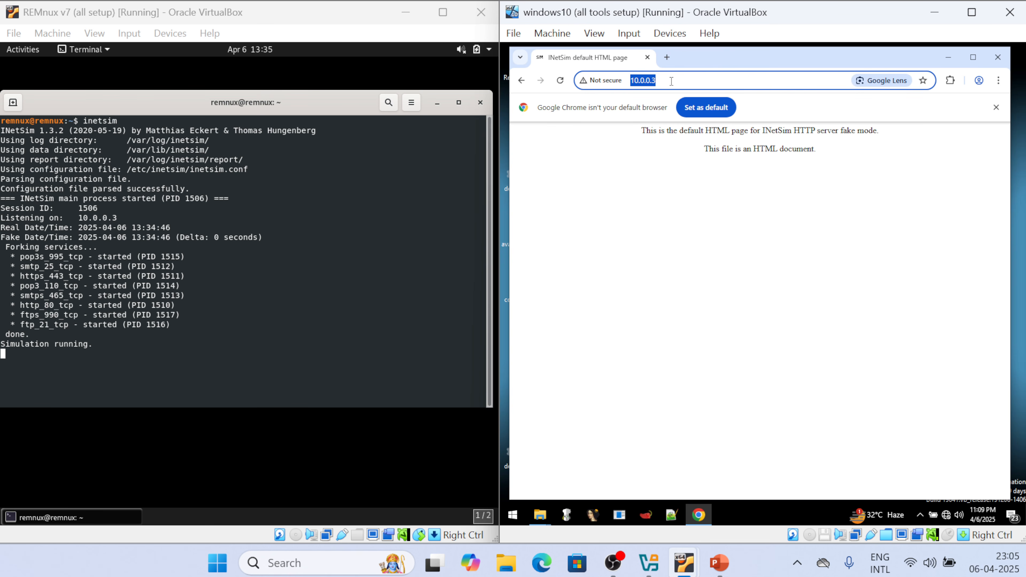
click(671, 81)
text(/)
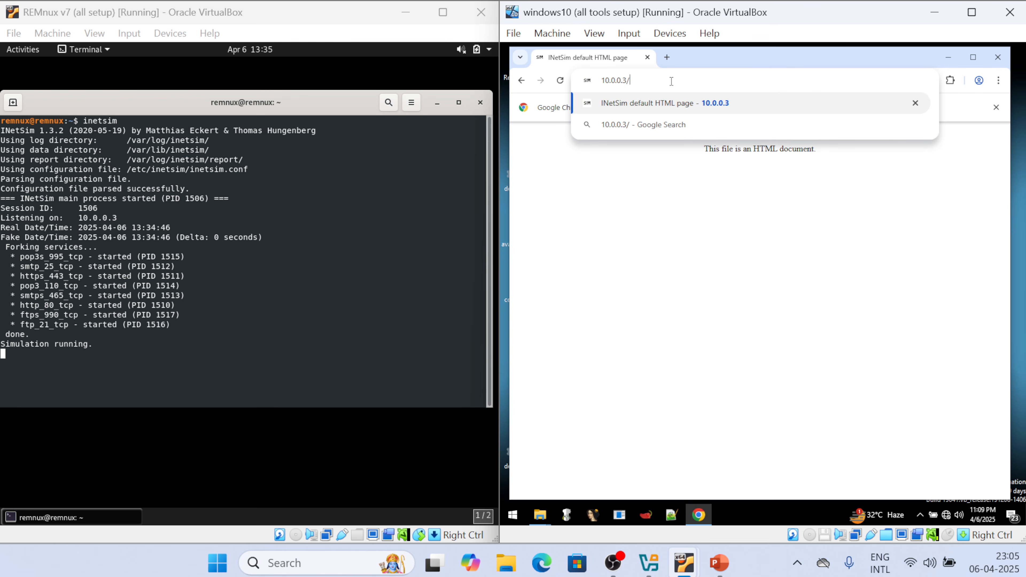
text(abc.e)
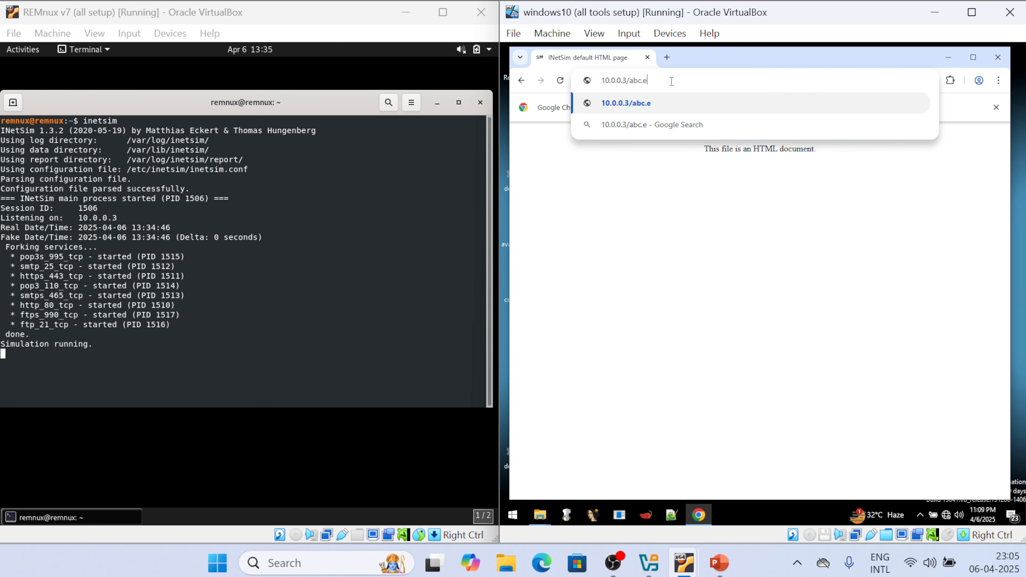
text(xe)
key(Return)
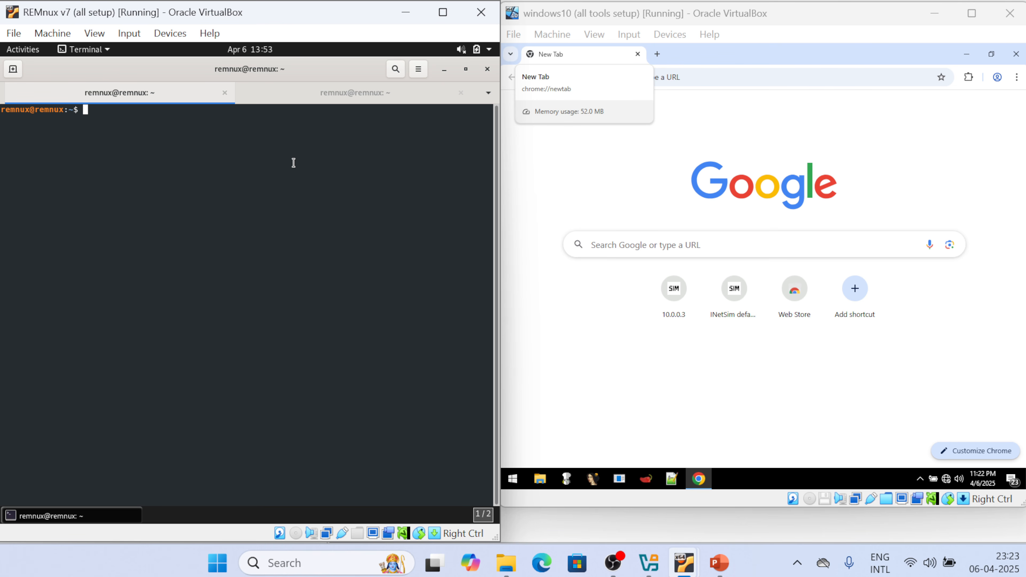
Open /etc/inetsim/inetsim.conf in nano with sudo
text(sudo nano /t)
key(BackSpace)
text(etc/inetsim/inet)
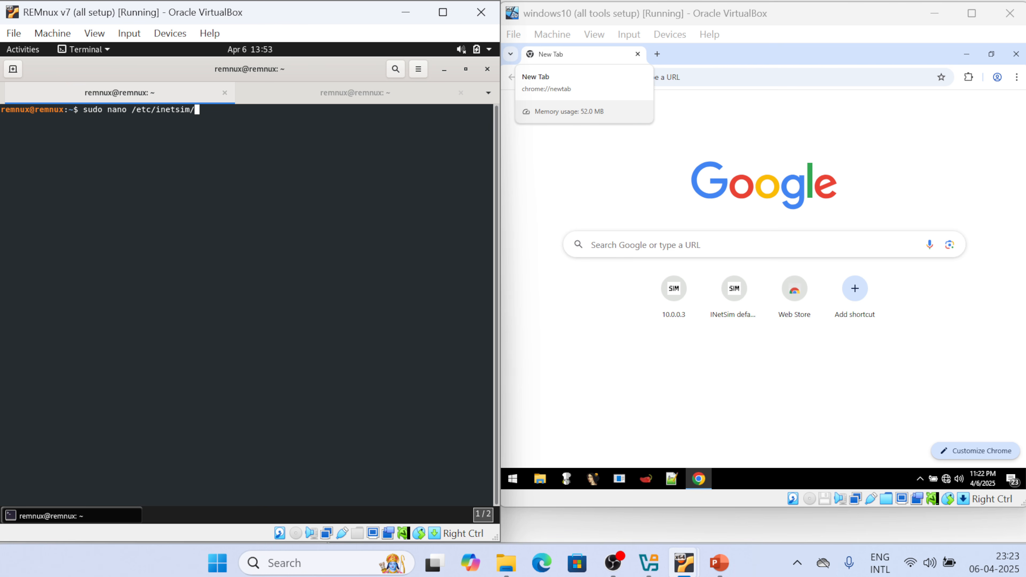
key(Tab)
key(Return)
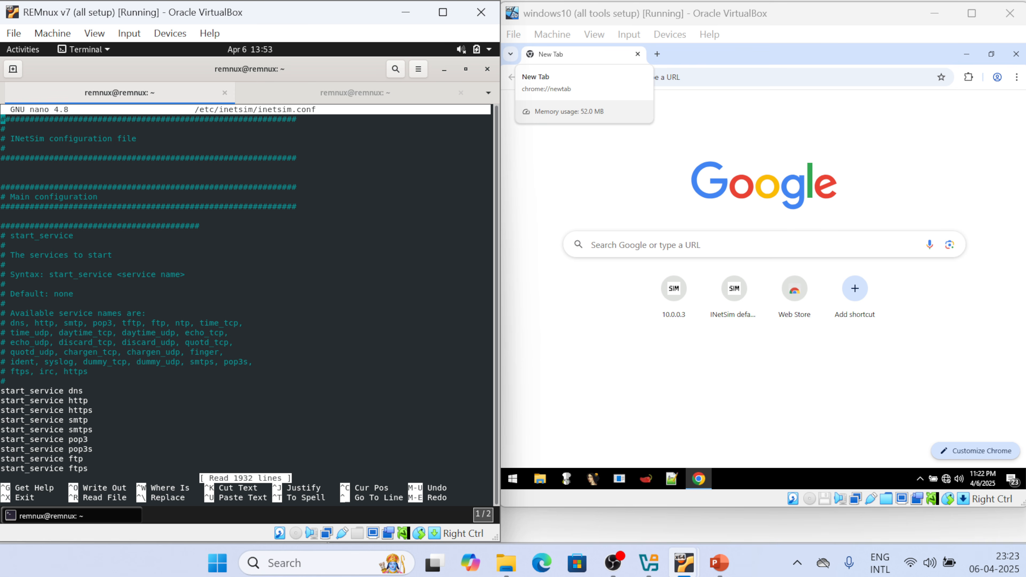
Scroll past the enabled services to the service_bind_address setting (10.0.0.3)
key(Down)
key(Down)
key(Down)
key(Down)
key(Down)
key(Down)
key(Down)
key(Down)
key(Down)
key(Down)
key(Down)
key(Down)
key(Down)
key(Down)
key(Down)
key(Down)
key(Down)
key(Down)
key(Down)
key(Down)
key(Down)
key(Down)
key(Down)
key(Down)
key(Down)
key(Down)
key(Down)
key(Down)
key(Up)
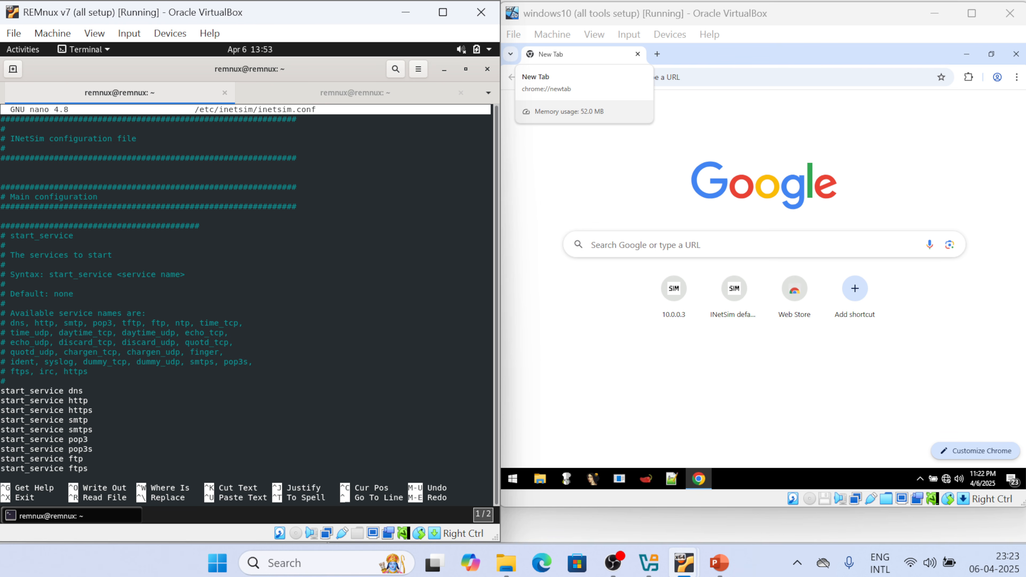
key(Down)
key(Down)
key(Down)
key(Down)
key(Down)
key(Down)
key(Down)
key(Down)
key(Down)
key(Down)
key(Down)
key(Down)
key(Down)
key(Down)
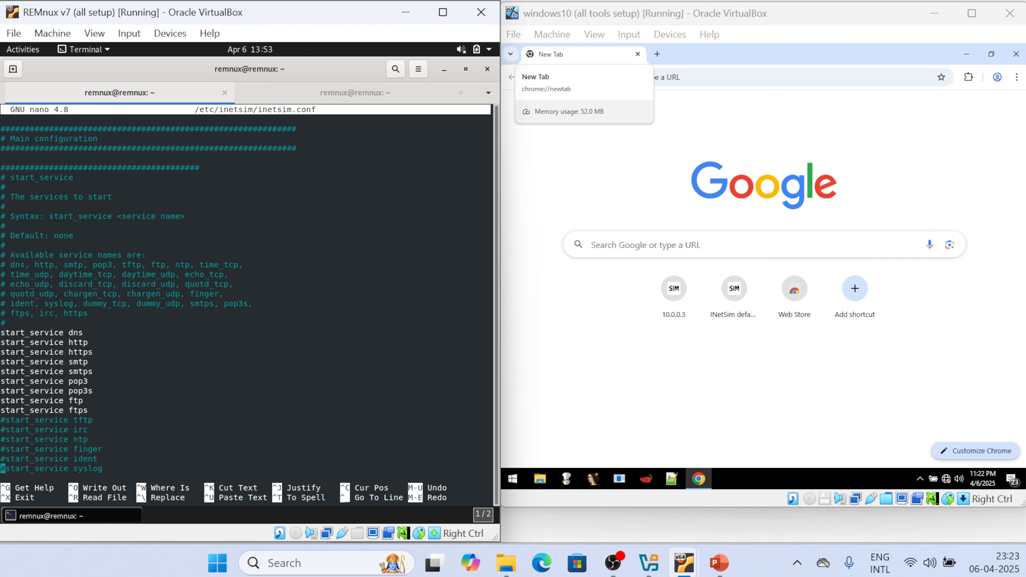
key(Down)
key(Down)
key(Down)
key(Down)
key(Down)
key(Down)
key(Down)
key(Down)
key(Down)
key(Down)
key(Down)
key(Down)
key(Down)
key(Down)
key(Down)
key(Down)
key(Down)
key(Down)
key(Down)
key(Down)
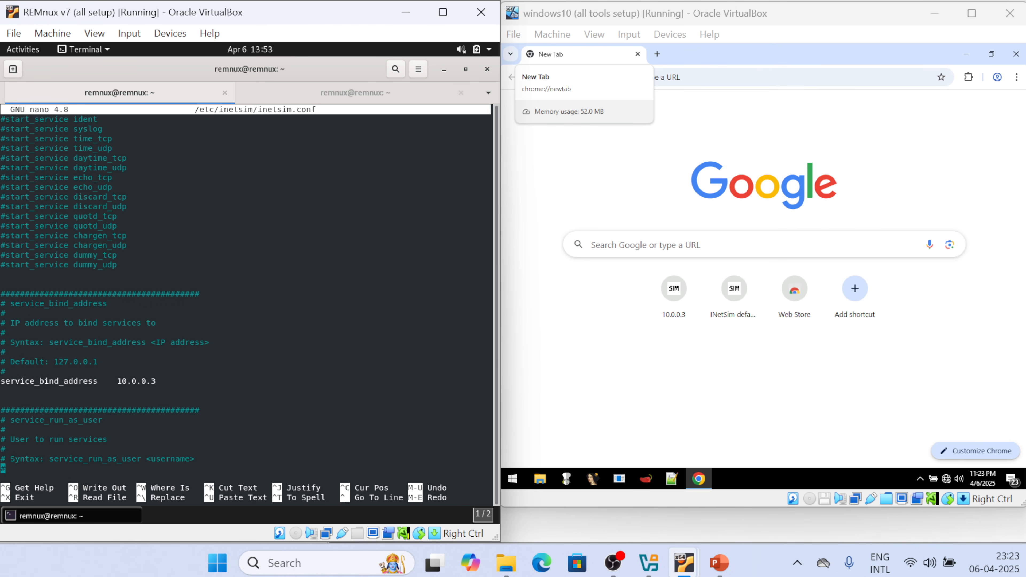
key(Down)
key(Down)
key(Down)
key(Down)
key(Down)
key(Down)
key(Down)
key(Up)
key(Up)
key(Up)
key(Up)
key(Up)
key(Up)
key(Up)
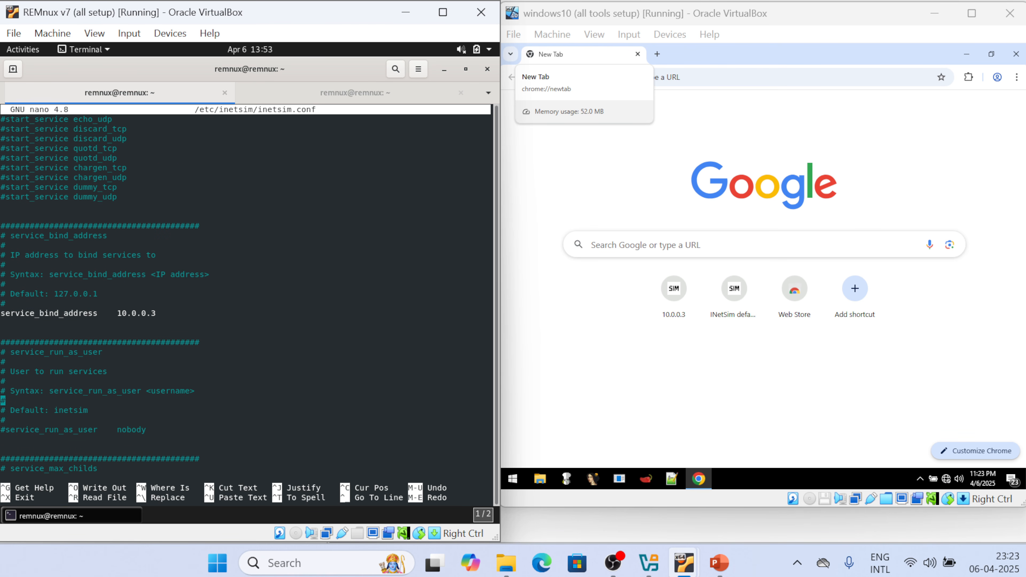
key(Up)
key(Up)
key(Up)
key(Up)
key(Up)
key(Up)
key(Up)
key(Up)
Move down to the DNS settings and confirm dns_default_ip reads 10.0.0.3
key(Down)
key(Down)
key(Down)
key(Down)
key(Down)
key(Down)
key(Down)
key(Down)
key(Down)
key(Down)
key(Down)
key(Down)
key(Down)
key(Down)
key(Down)
key(Down)
key(Down)
key(Down)
key(Down)
key(Down)
key(Down)
key(Down)
key(Down)
key(Down)
key(Down)
key(Down)
key(Down)
key(Down)
key(Down)
key(Down)
key(Down)
key(Down)
key(Down)
key(Down)
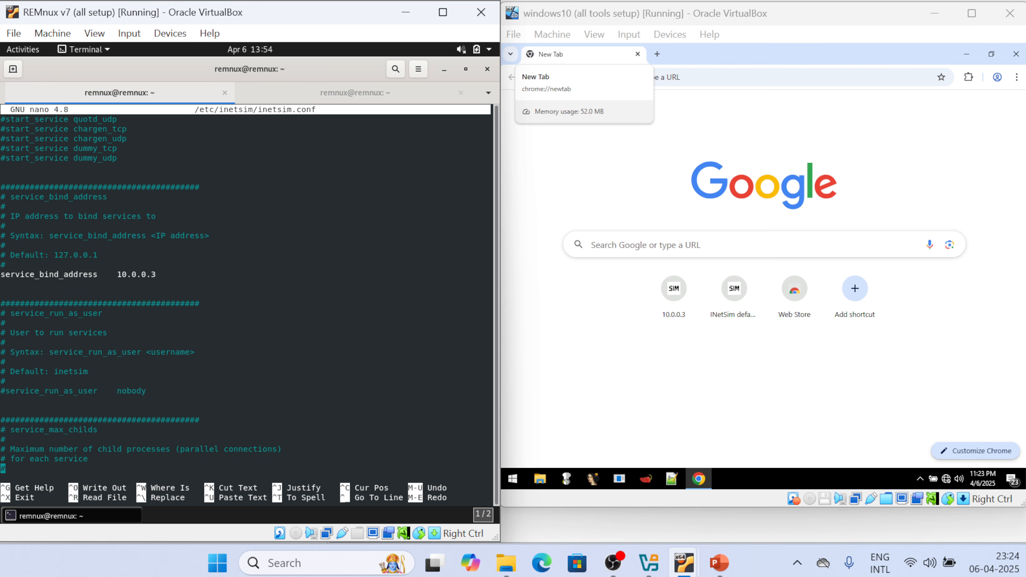
key(Down)
key(Down)
key(Down)
key(Down)
key(Down)
key(Down)
key(Down)
key(Down)
key(Down)
key(Down)
key(Down)
key(Down)
key(Down)
key(Down)
key(Down)
key(Down)
key(Down)
key(Down)
key(Down)
key(Down)
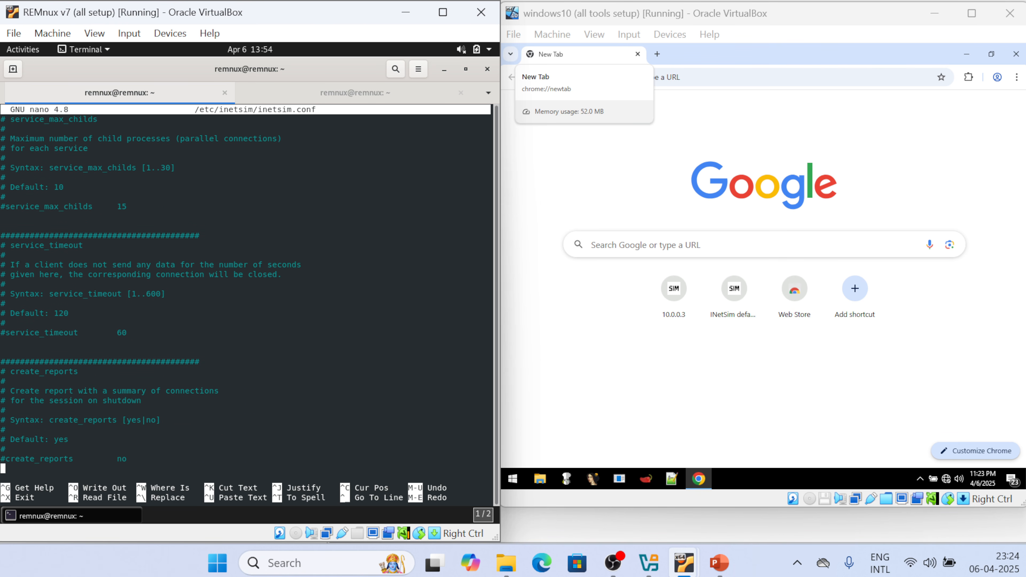
key(Down)
key(Down)
key(Down)
key(Down)
key(Down)
key(Down)
key(Down)
key(Down)
key(Down)
key(Down)
key(Down)
key(Down)
key(Down)
key(Down)
key(Down)
key(Down)
key(Down)
key(Down)
key(Down)
key(Down)
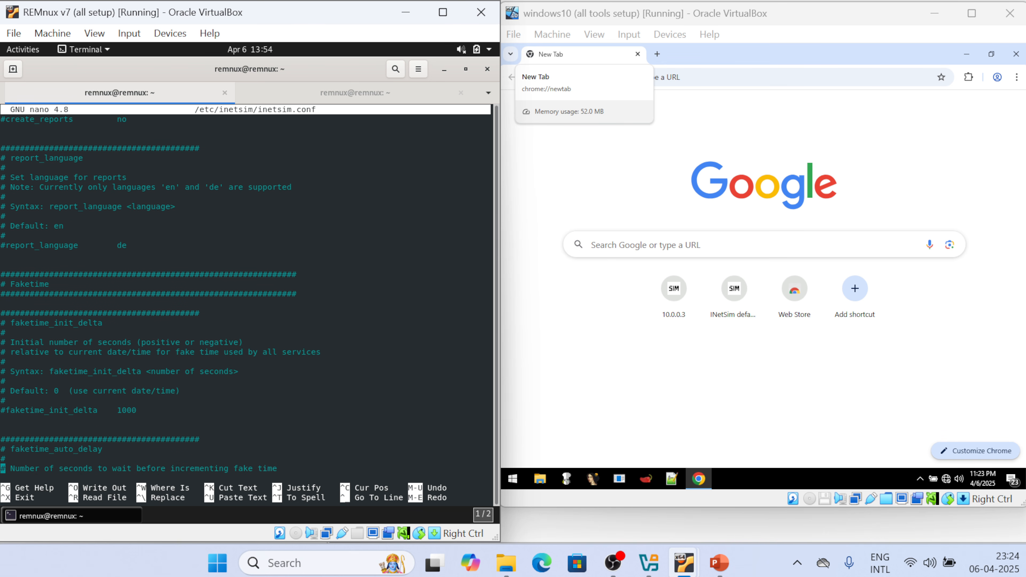
key(Down)
key(Down)
key(Down)
key(Down)
key(Down)
key(Down)
key(Down)
key(Down)
key(Down)
key(Down)
key(Down)
key(Down)
key(Down)
key(Down)
key(Down)
key(Down)
key(Down)
key(Down)
key(Down)
key(Down)
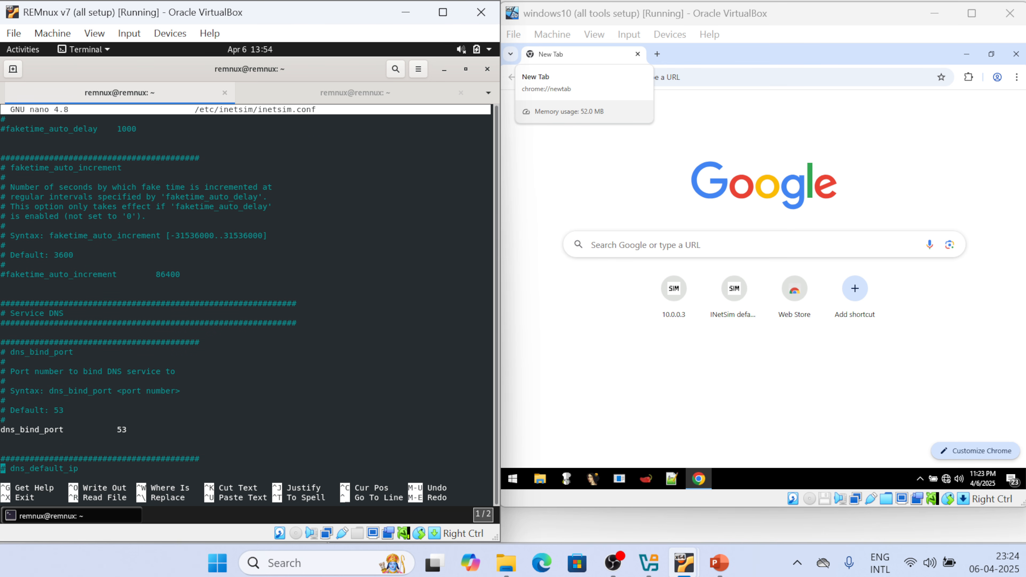
key(Up)
key(Up)
key(Up)
key(Up)
key(Up)
key(Up)
key(Up)
key(Up)
key(Up)
key(Up)
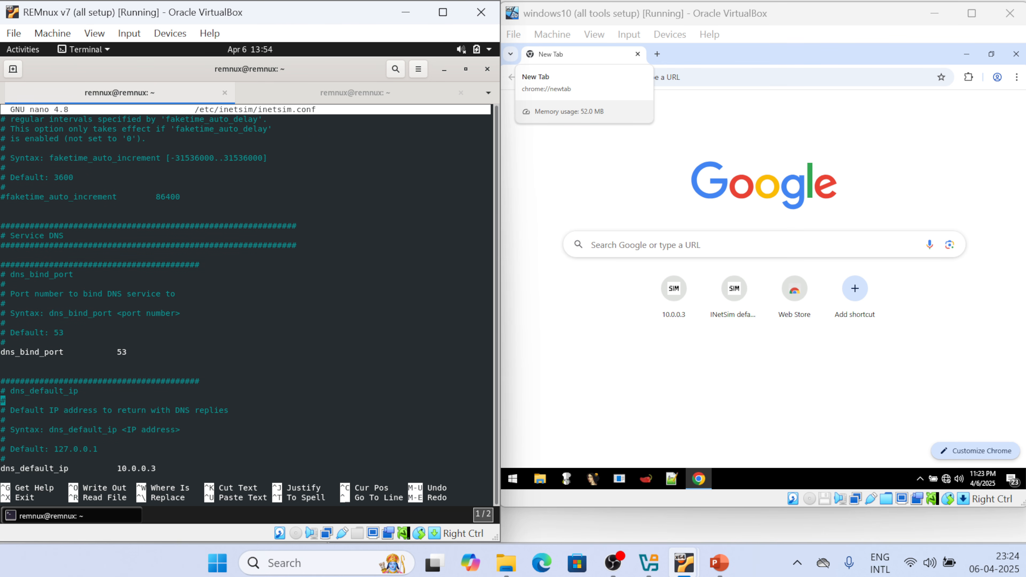
key(Up)
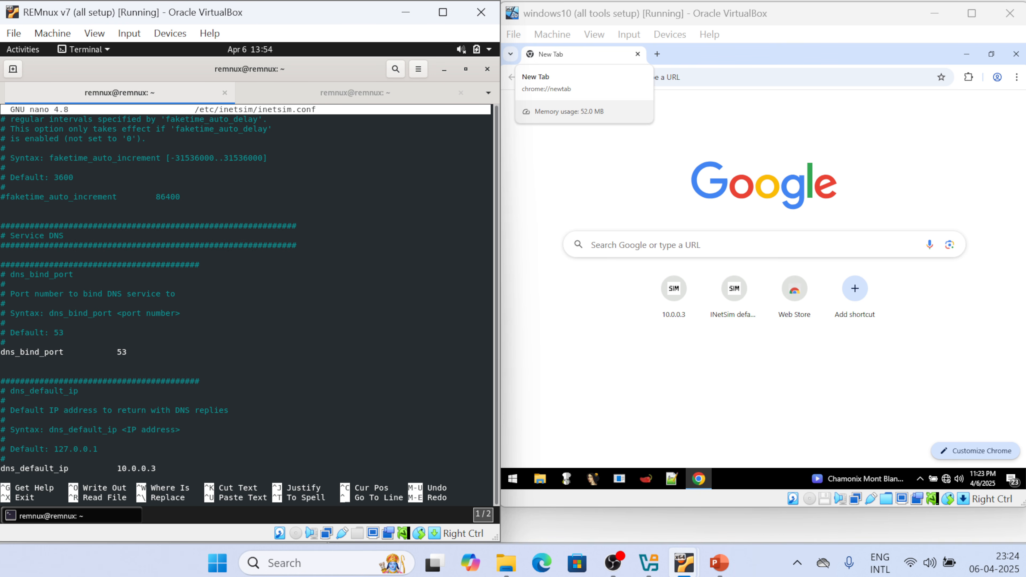
key(Down)
key(Down)
key(Down)
key(Down)
key(Down)
key(Down)
key(Down)
key(Down)
key(Down)
key(Down)
key(Down)
key(Down)
key(Down)
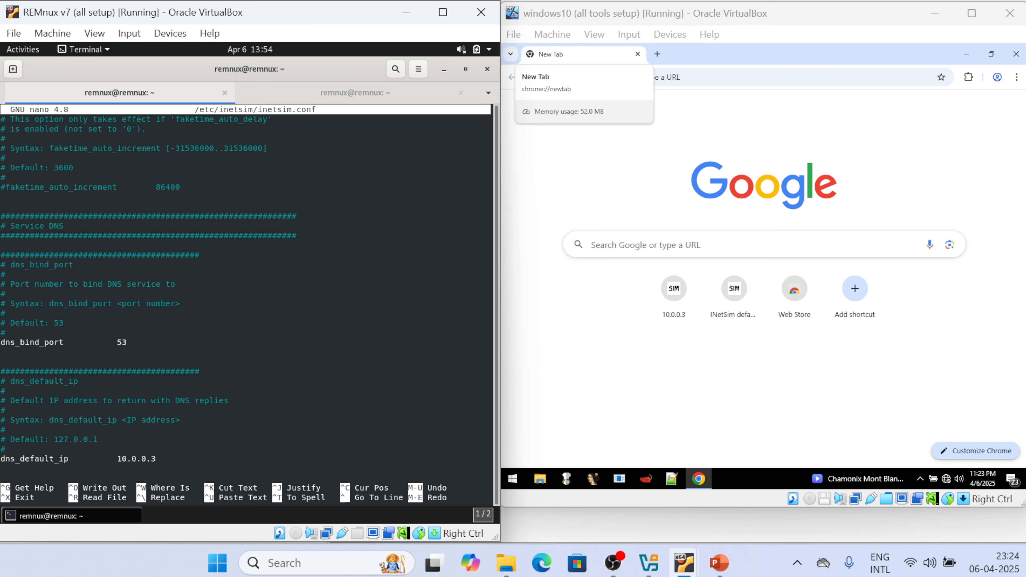
key(Up)
key(Right)
key(Right)
key(Right)
key(Right)
key(Right)
key(Right)
key(Right)
key(Right)
key(Right)
key(Right)
key(Right)
key(Right)
key(Right)
key(Right)
key(Right)
key(Right)
key(Right)
key(Right)
key(Right)
key(Right)
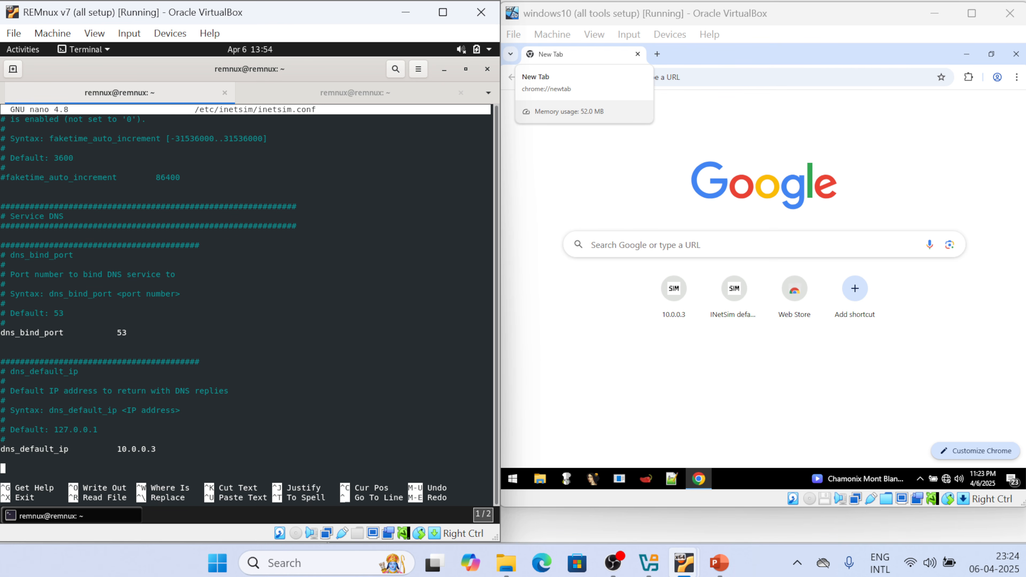
key(Left)
Exit nano and run sudo systemctl restart inetsim on REMnux
key(ctrl+x)
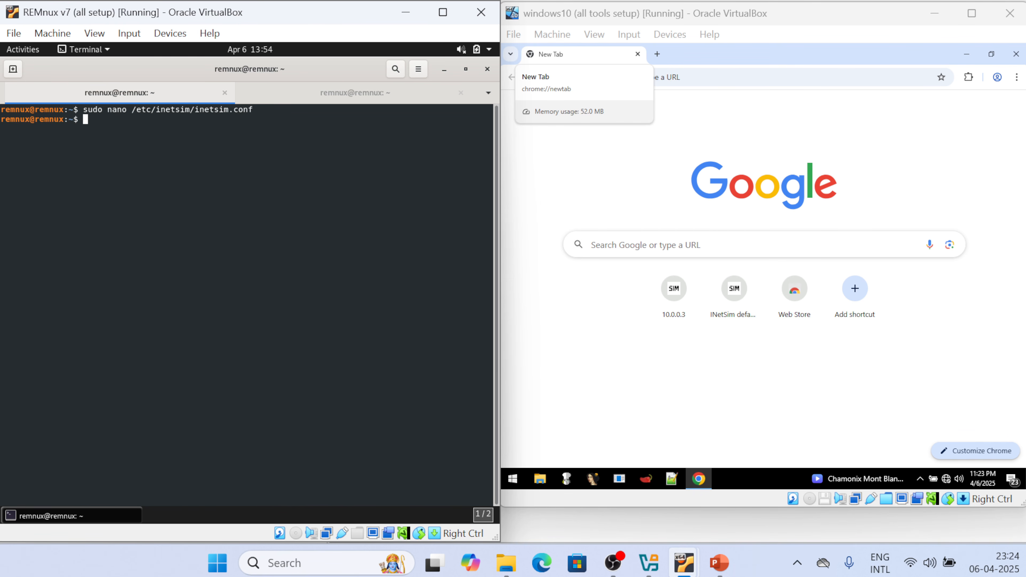
text(sudo systemctl restart inetsim)
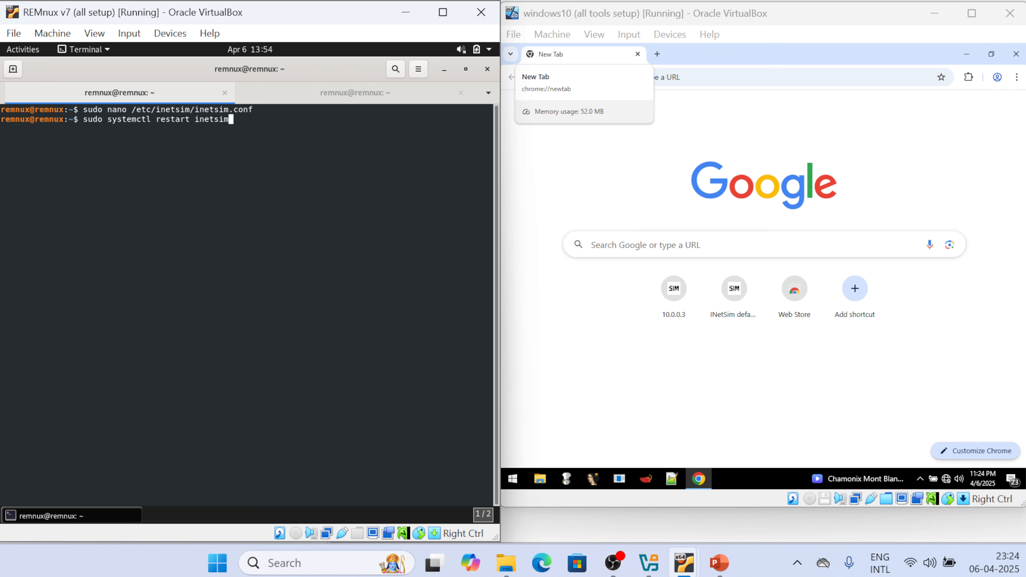
key(Return)
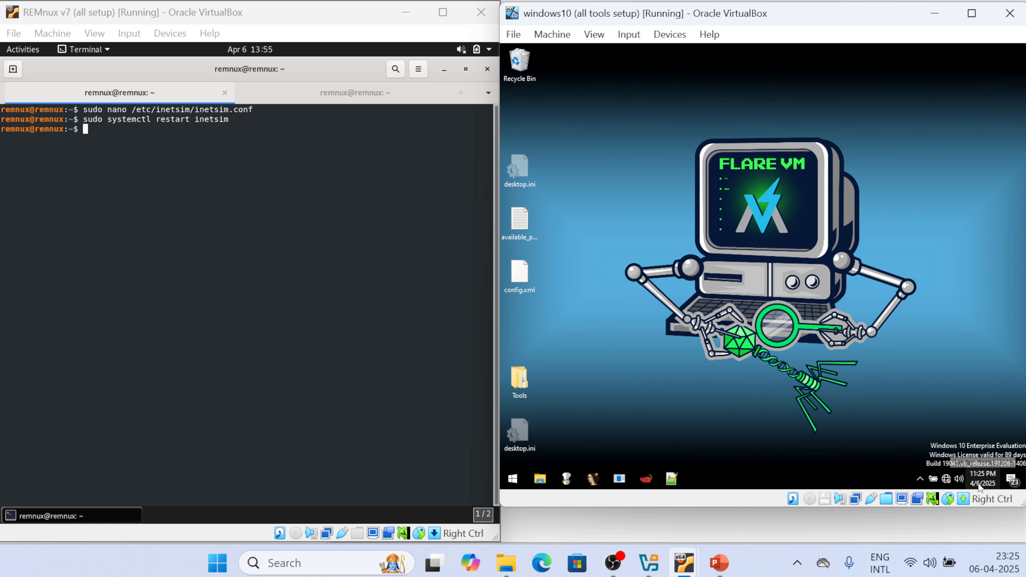
Open the Windows VM's Ethernet adapter Properties from Network settings' adapter options
right_click(949, 480)
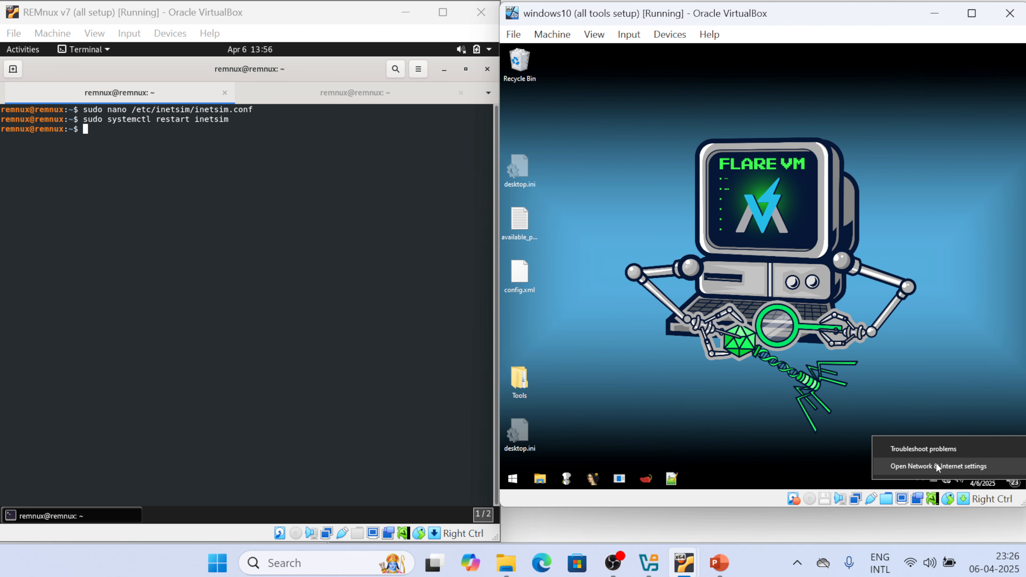
click(938, 467)
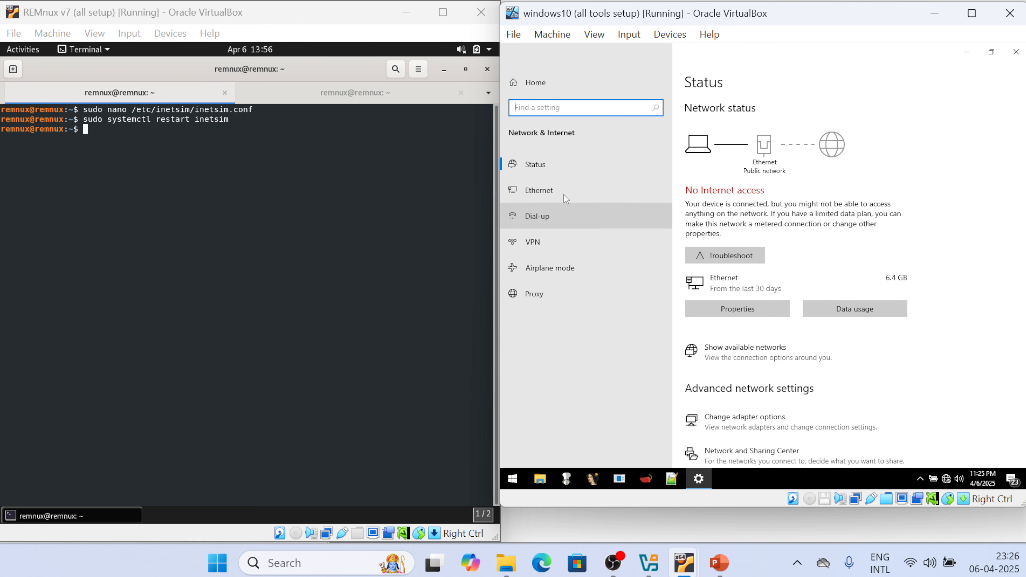
click(535, 190)
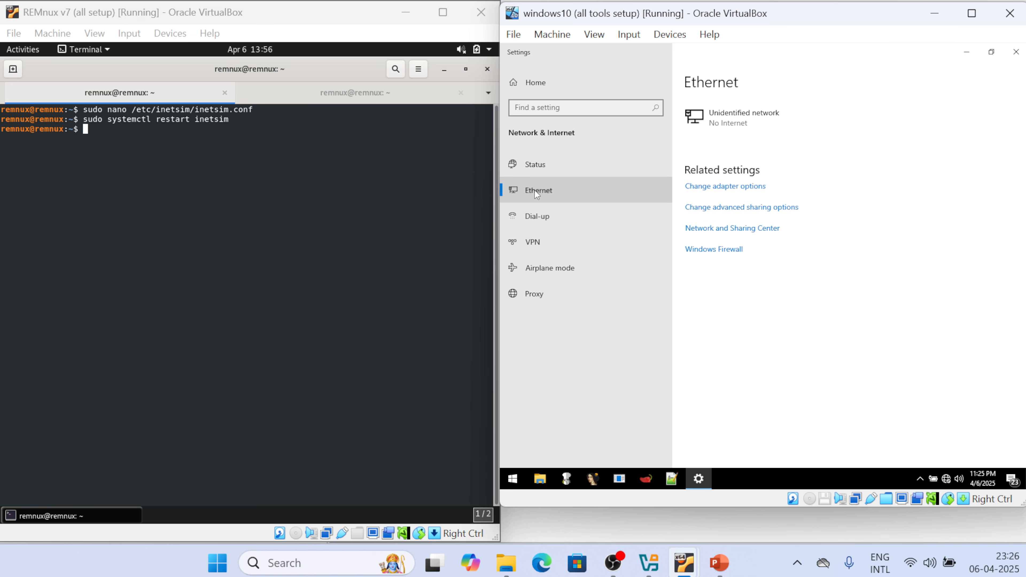
click(729, 189)
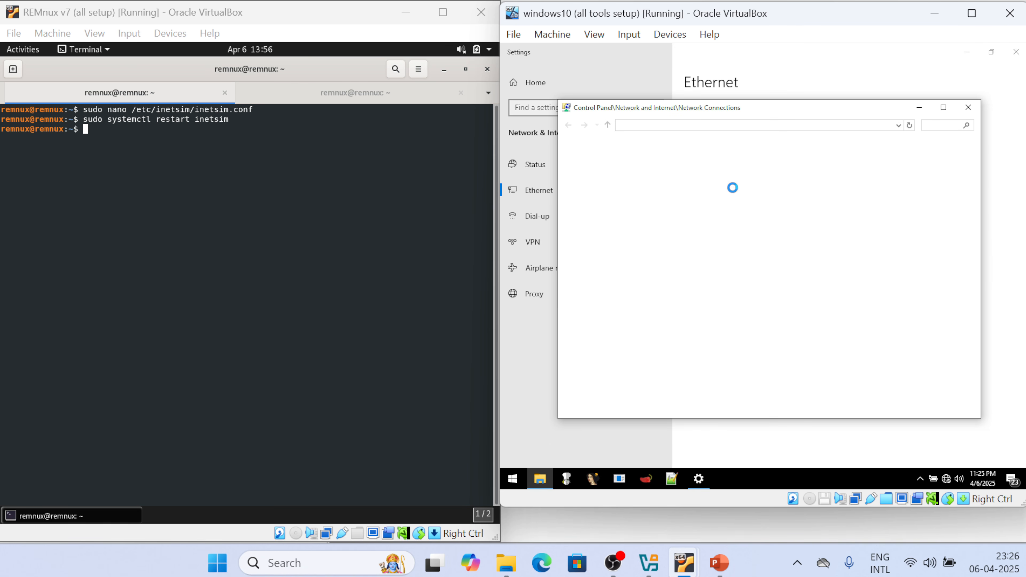
click(623, 179)
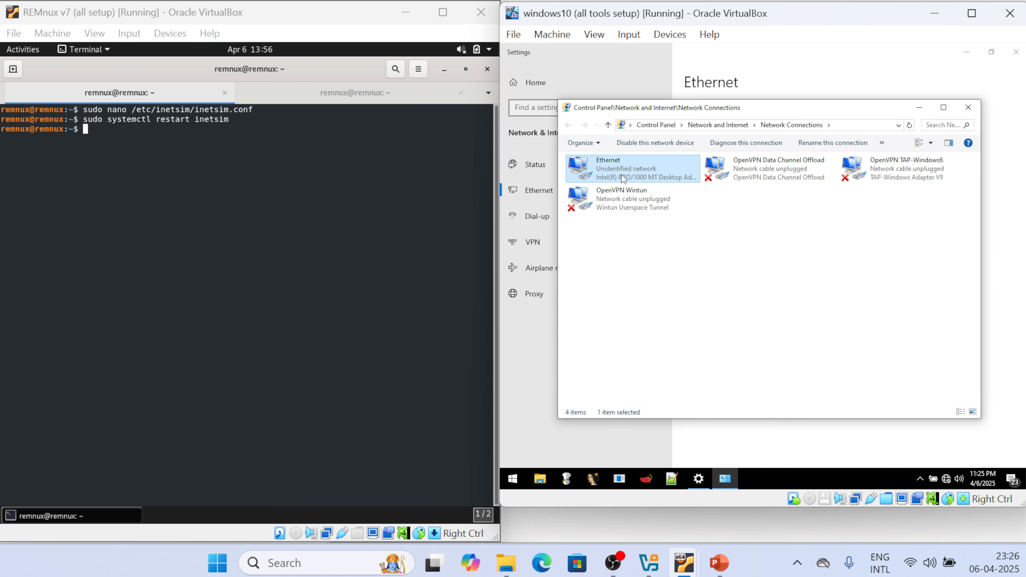
right_click(623, 178)
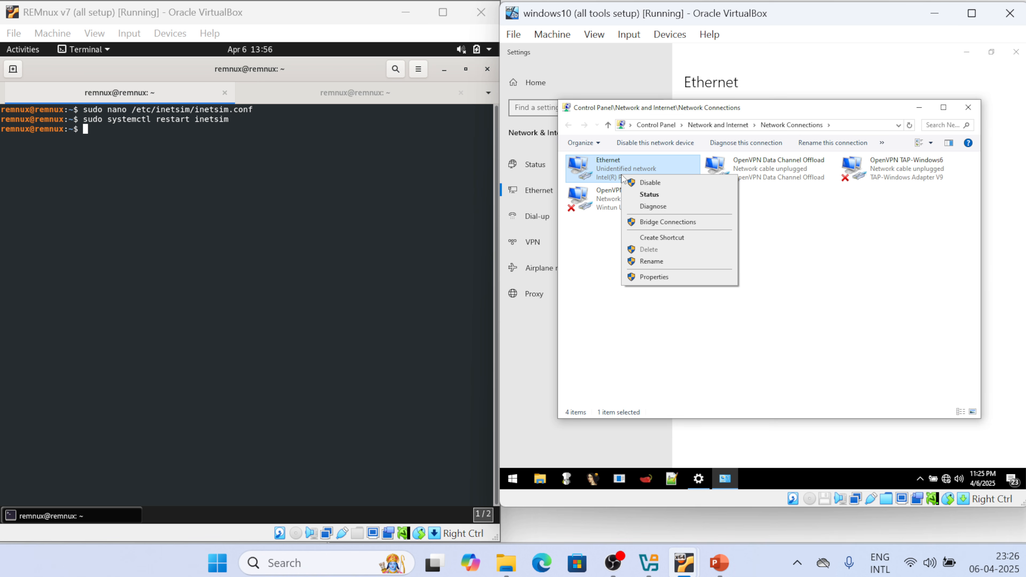
click(656, 278)
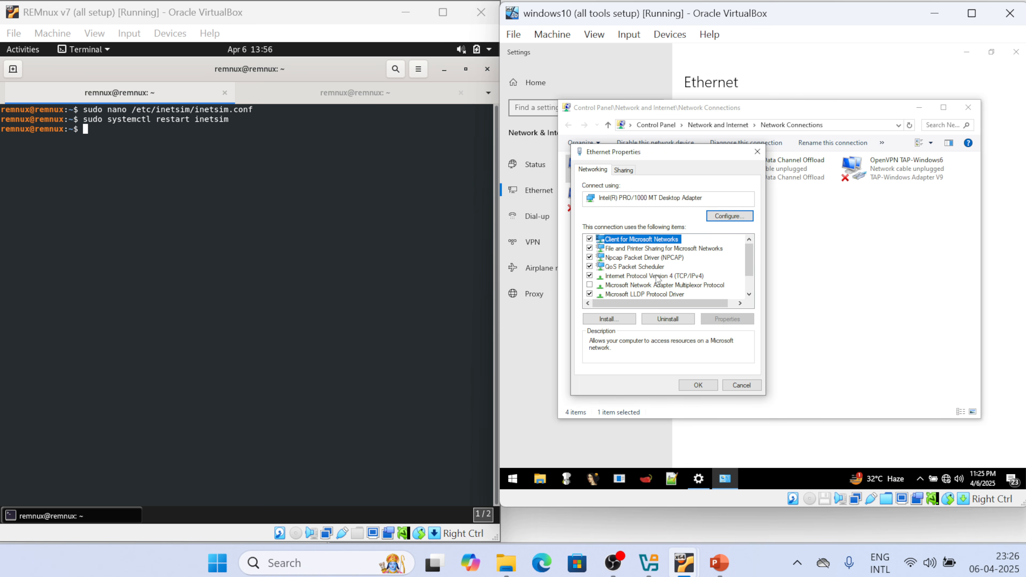
Verify the IPv4 preferred DNS server is 10.0.0.3 and close with OK
double_click(628, 276)
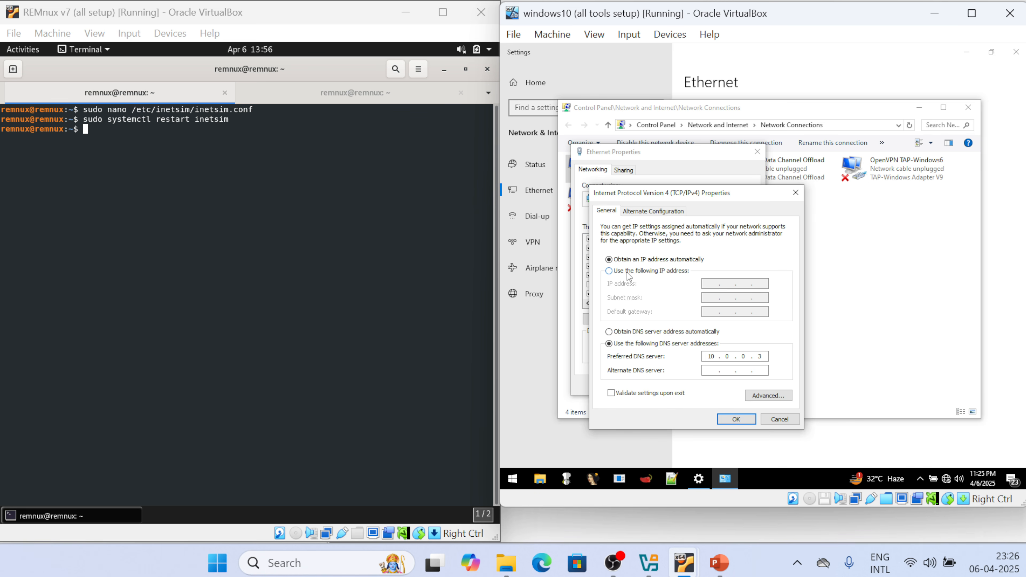
click(713, 356)
click(734, 356)
click(736, 420)
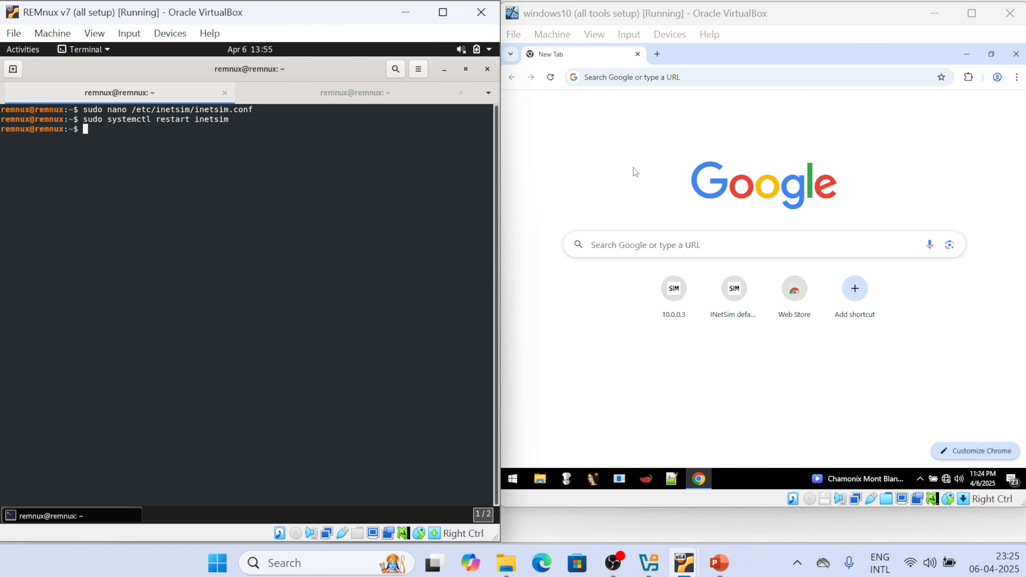
Browse to google.com in Chrome and highlight the INetSim default page text it returns
click(635, 171)
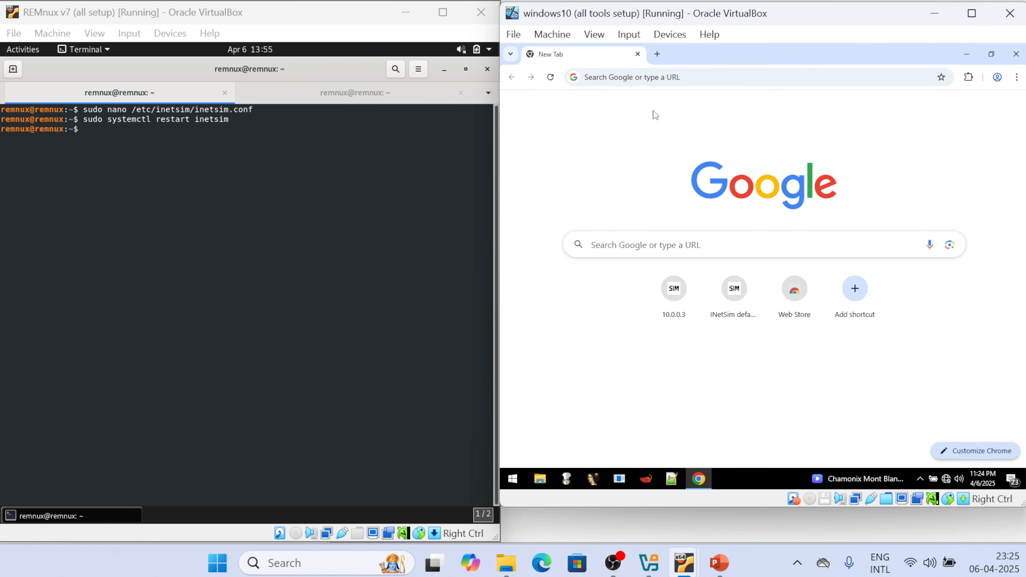
click(655, 77)
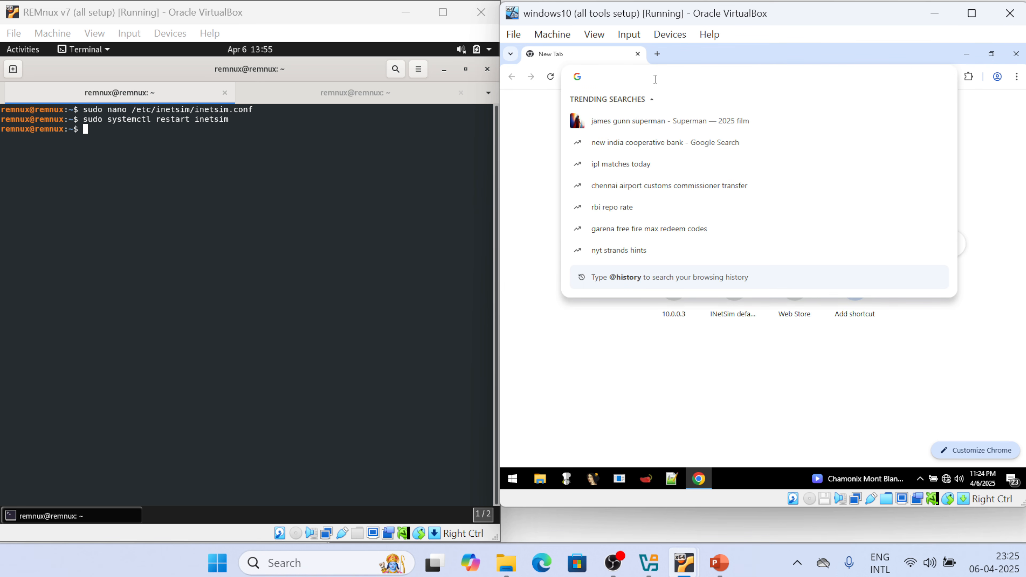
text(google.com)
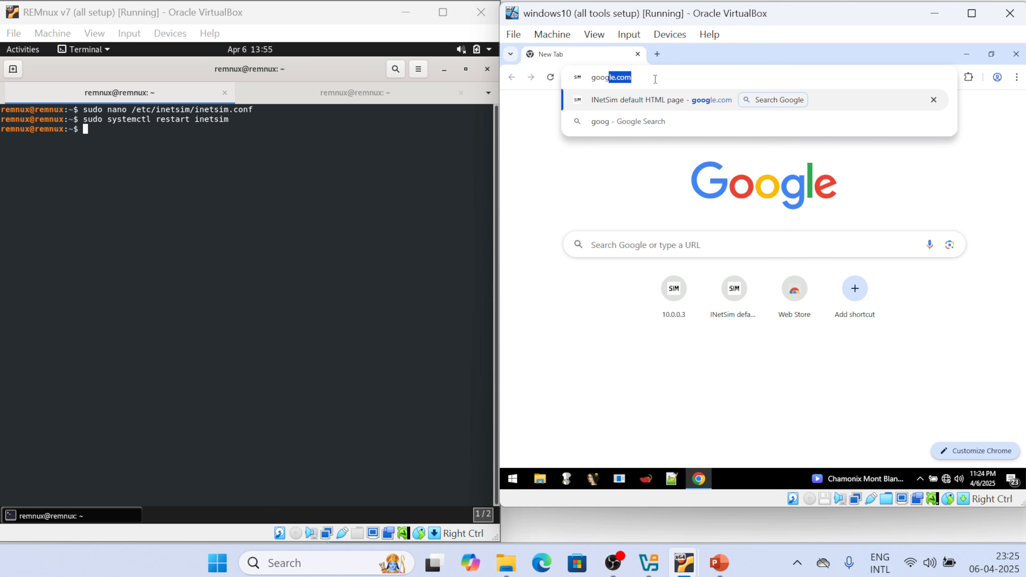
key(Return)
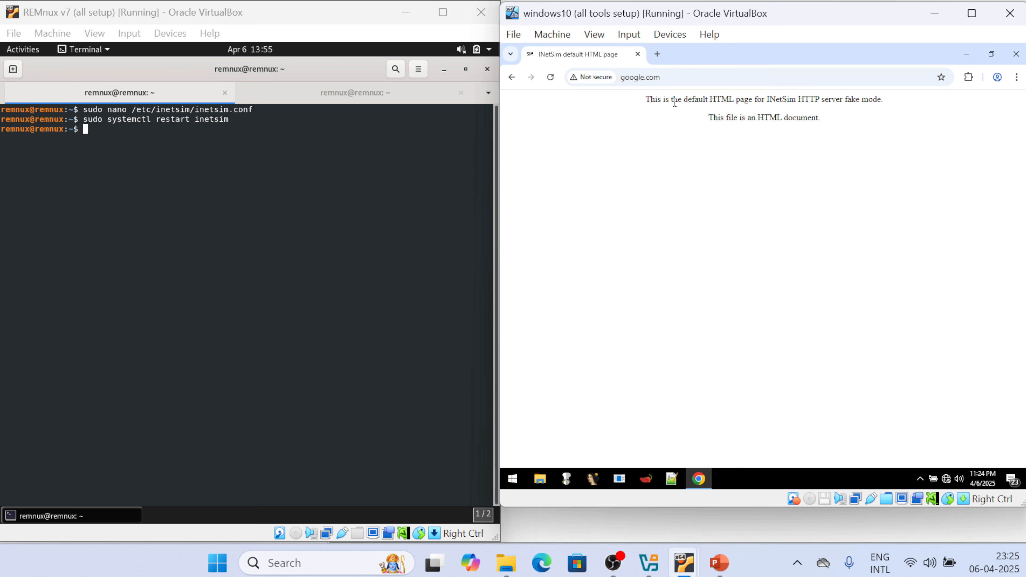
drag(641, 101, 819, 135)
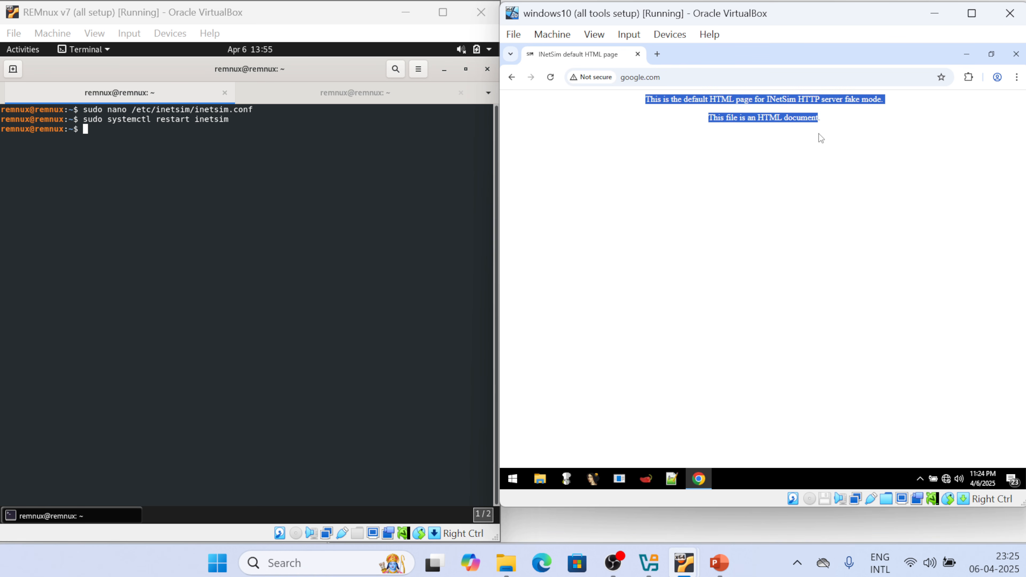
click(513, 479)
Launch Command Prompt and run nslookup google.com, resolving to 10.0.0.3
text(cmd)
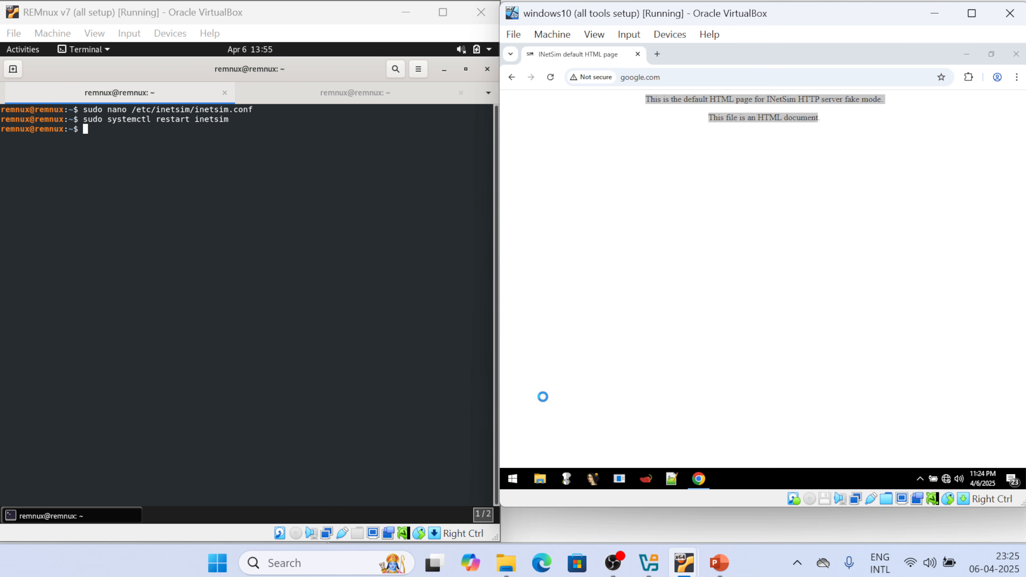
key(Return)
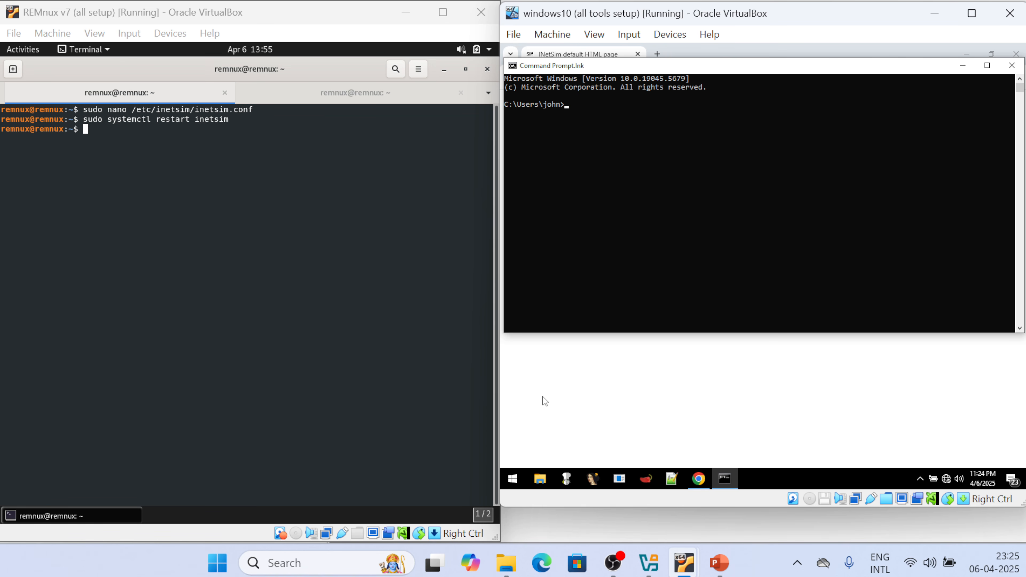
text(nslookup google.com)
key(Return)
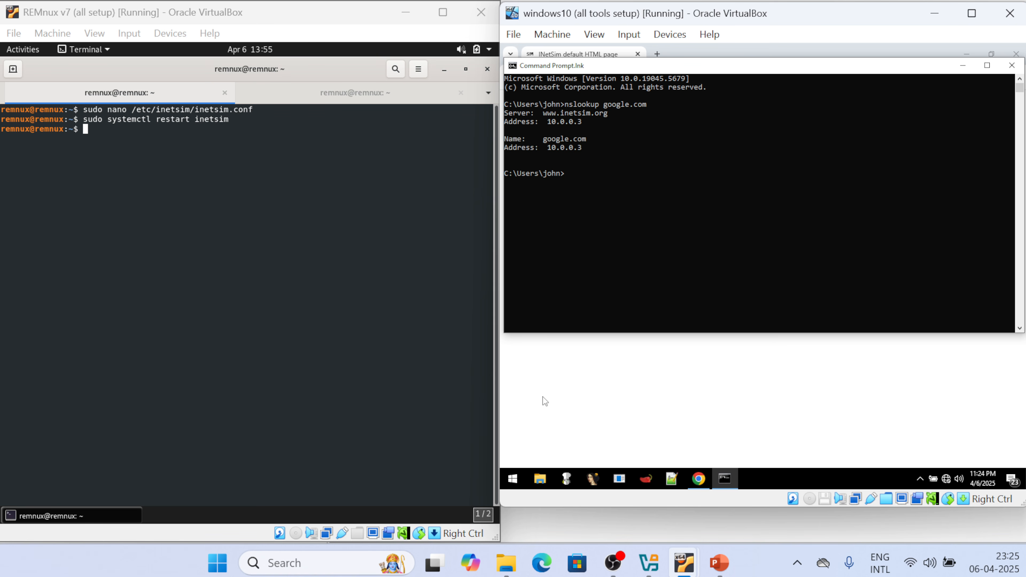